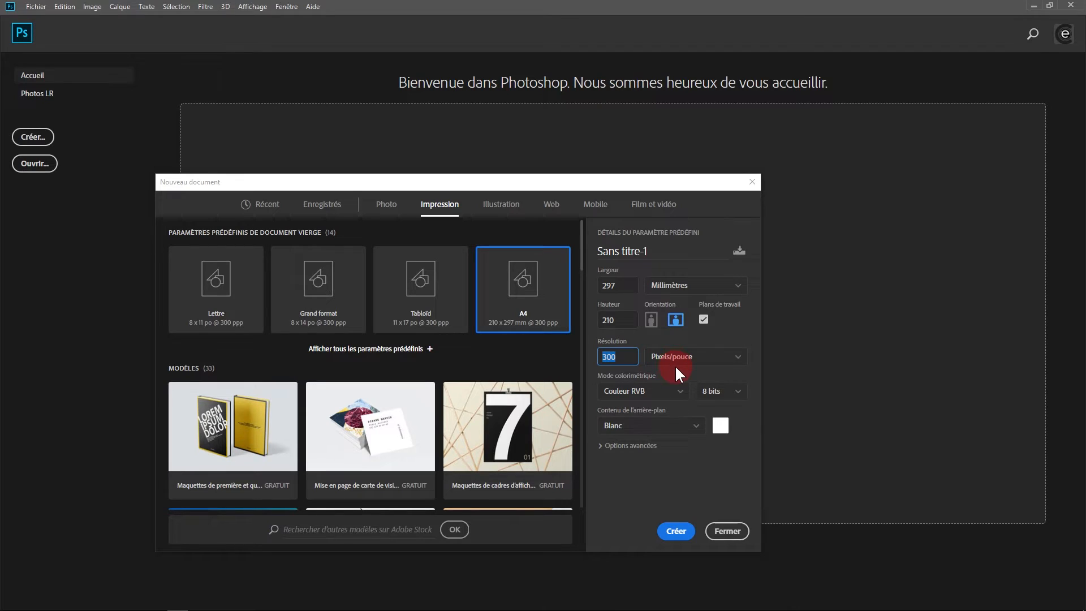
Step: Set the new document's colour mode to Couleur RVB and its colour profile to Espace de travail RVB : sRGB IEC61966-2.1
{"action": "left_click", "coordinate": [666, 391]}
{"action": "left_click", "coordinate": [662, 399]}
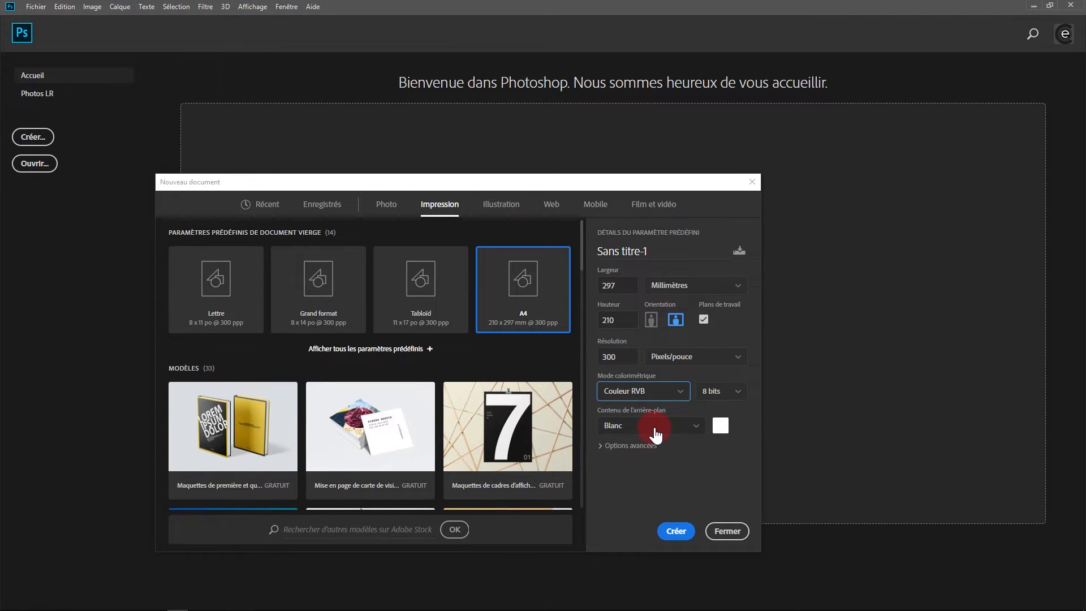
{"action": "left_click", "coordinate": [601, 446]}
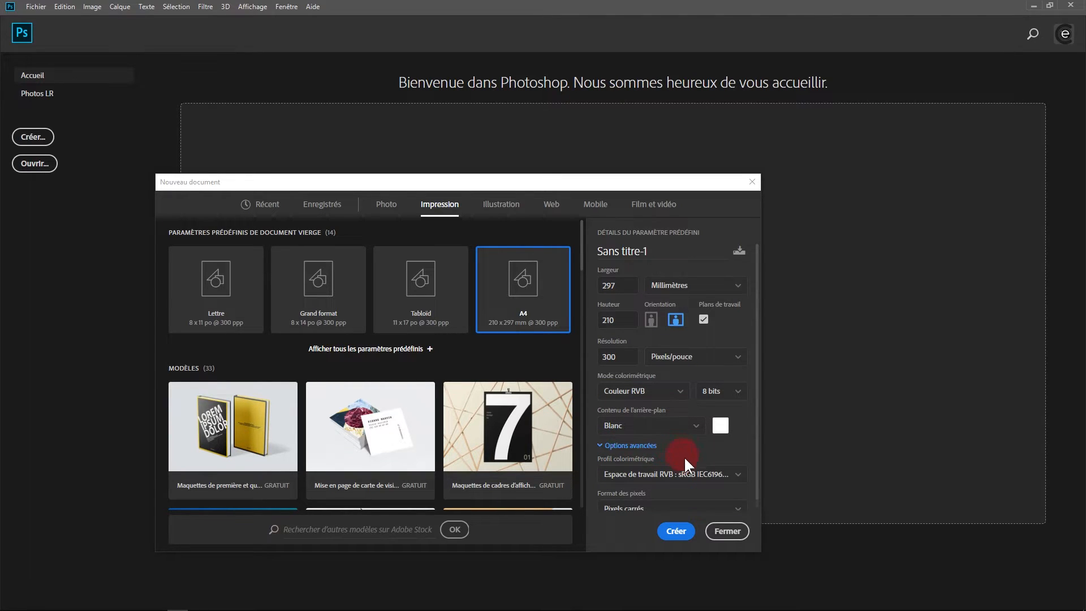
{"action": "left_click", "coordinate": [710, 474]}
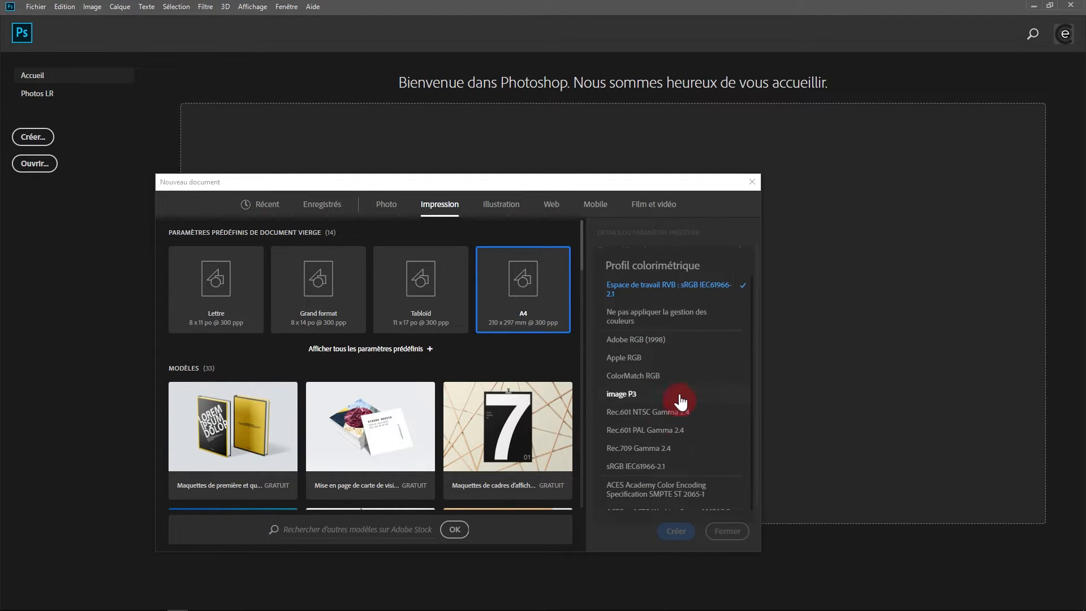
{"action": "left_click", "coordinate": [656, 287]}
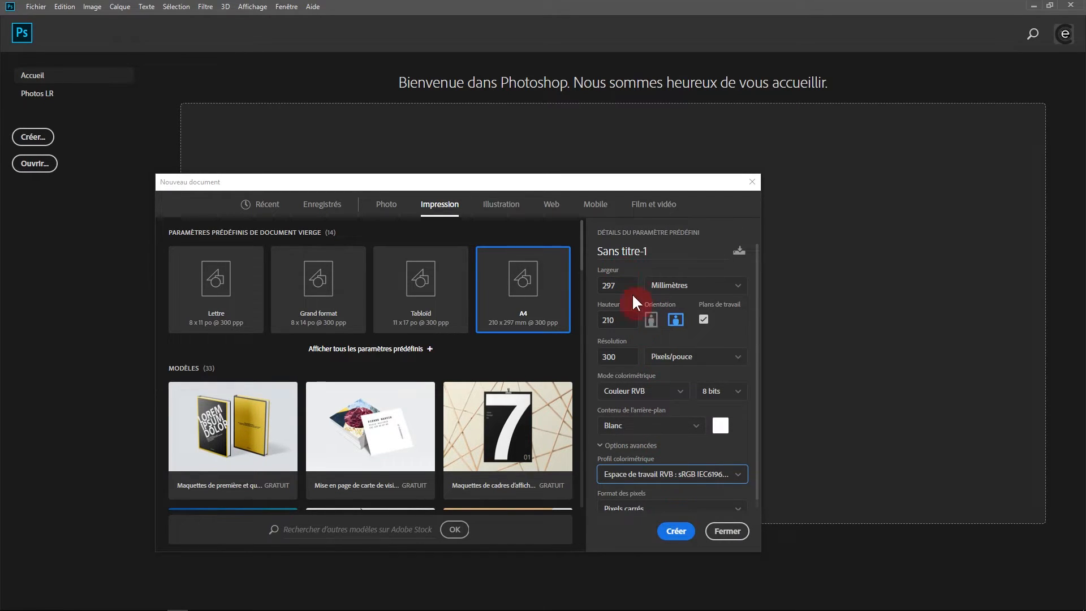
{"action": "left_click", "coordinate": [623, 321]}
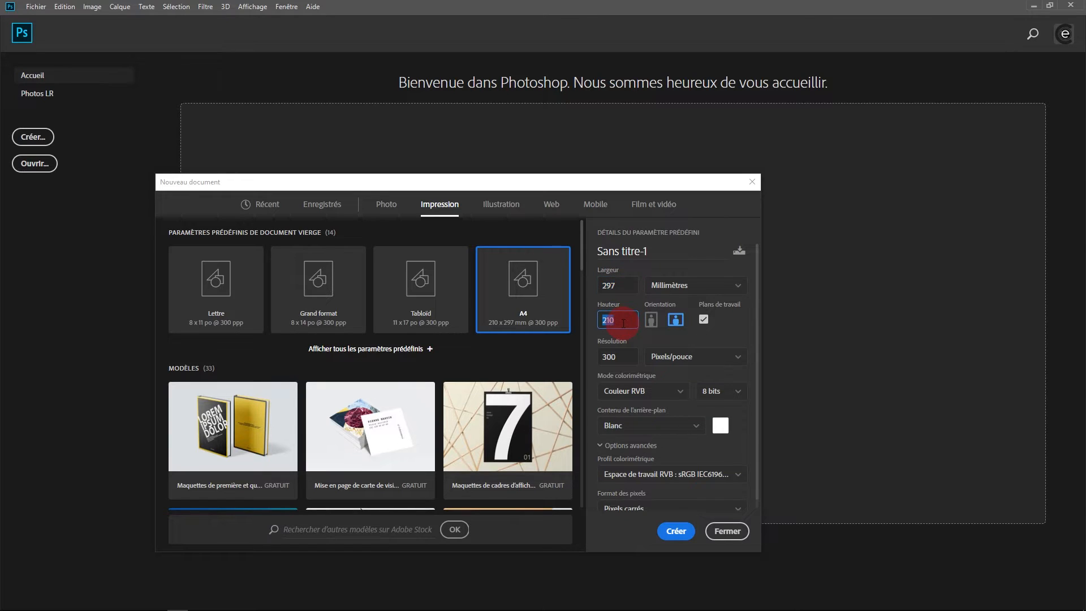
{"action": "left_click", "coordinate": [626, 291]}
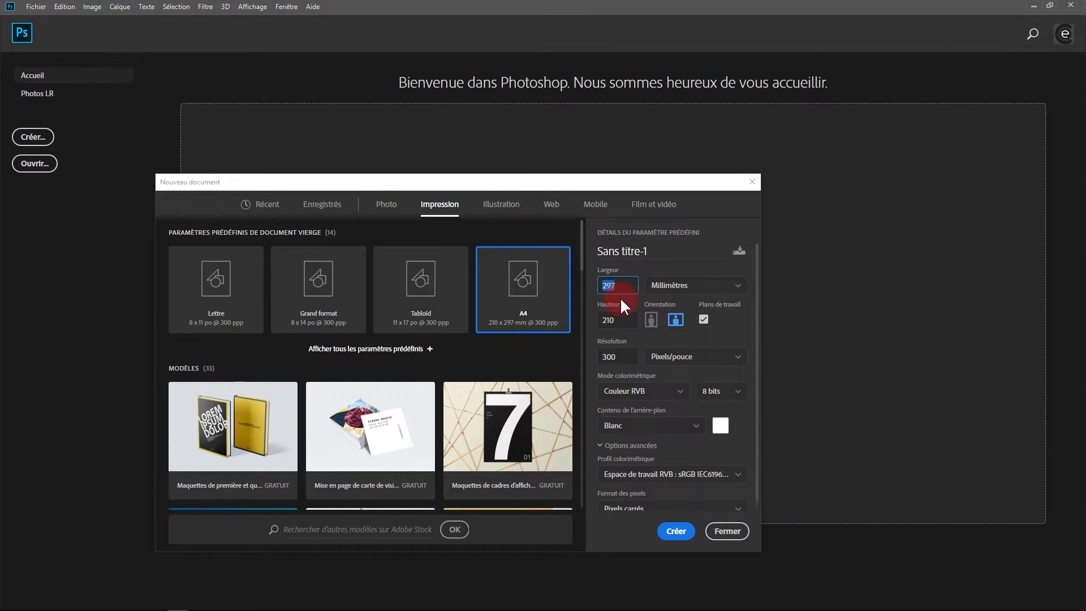
{"action": "left_click", "coordinate": [619, 323]}
{"action": "left_click", "coordinate": [622, 324]}
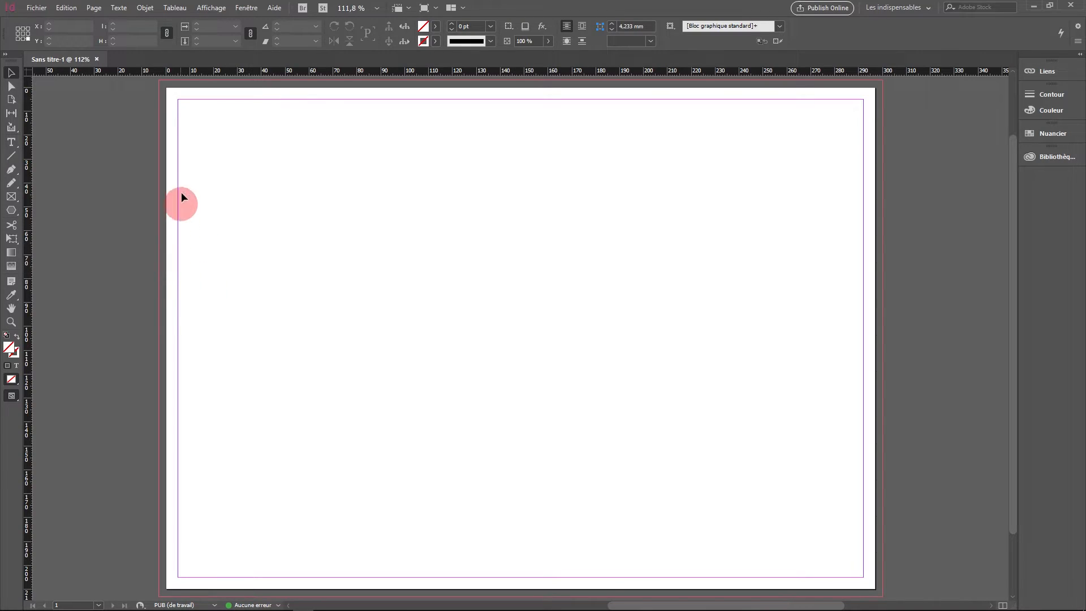
Step: Switch to InDesign and examine the bleed and margin lines around the page's upper-left corner
{"action": "left_click_drag", "start_coordinate": [227, 230], "coordinate": [230, 233]}
{"action": "left_click", "coordinate": [219, 187], "text": "ctrl"}
{"action": "left_click", "coordinate": [219, 187], "text": "ctrl"}
{"action": "left_click_drag", "start_coordinate": [879, 301], "coordinate": [455, 304]}
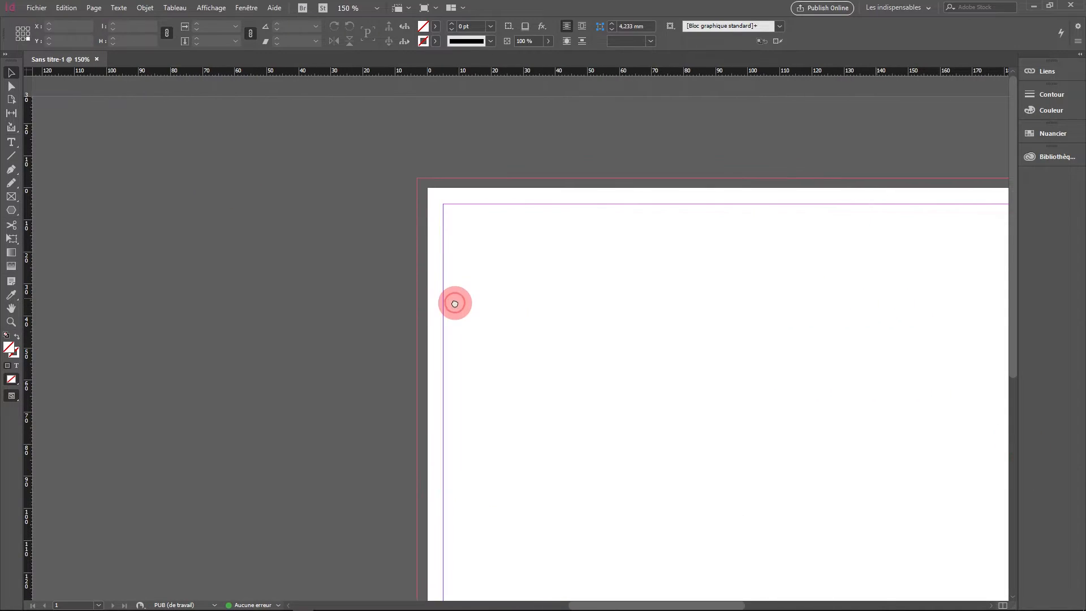
{"action": "left_click", "coordinate": [468, 271], "text": "ctrl"}
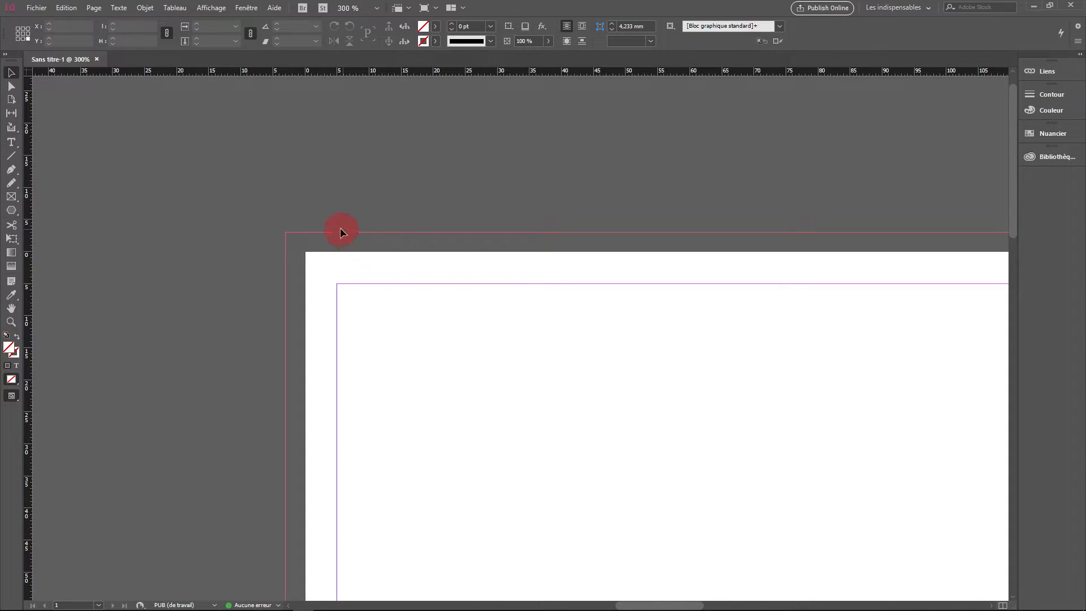
{"action": "left_click_drag", "start_coordinate": [337, 315], "coordinate": [293, 262]}
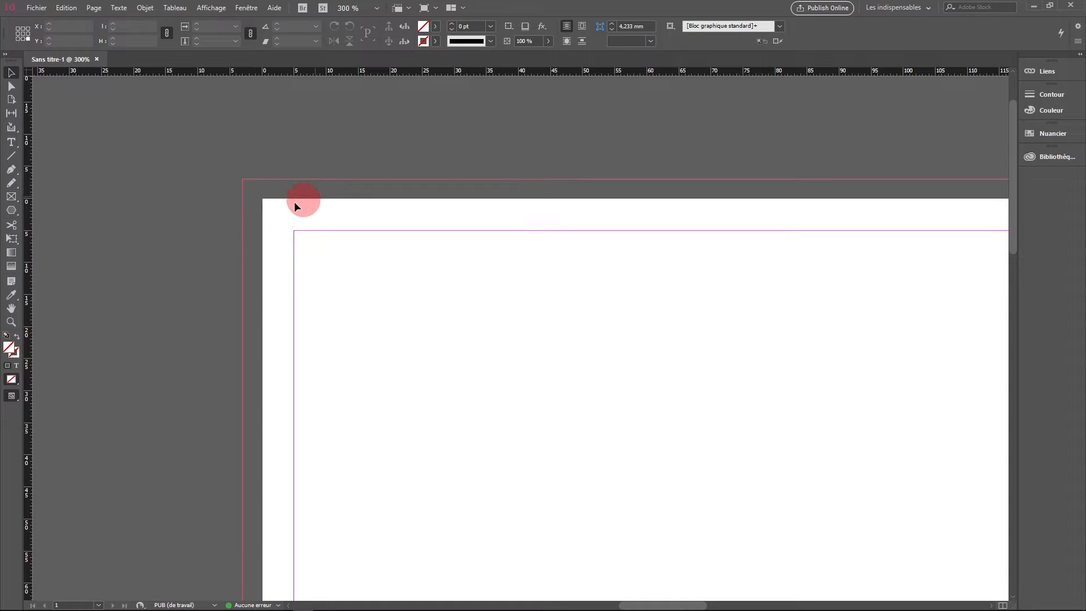
{"action": "left_click_drag", "start_coordinate": [241, 317], "coordinate": [194, 240]}
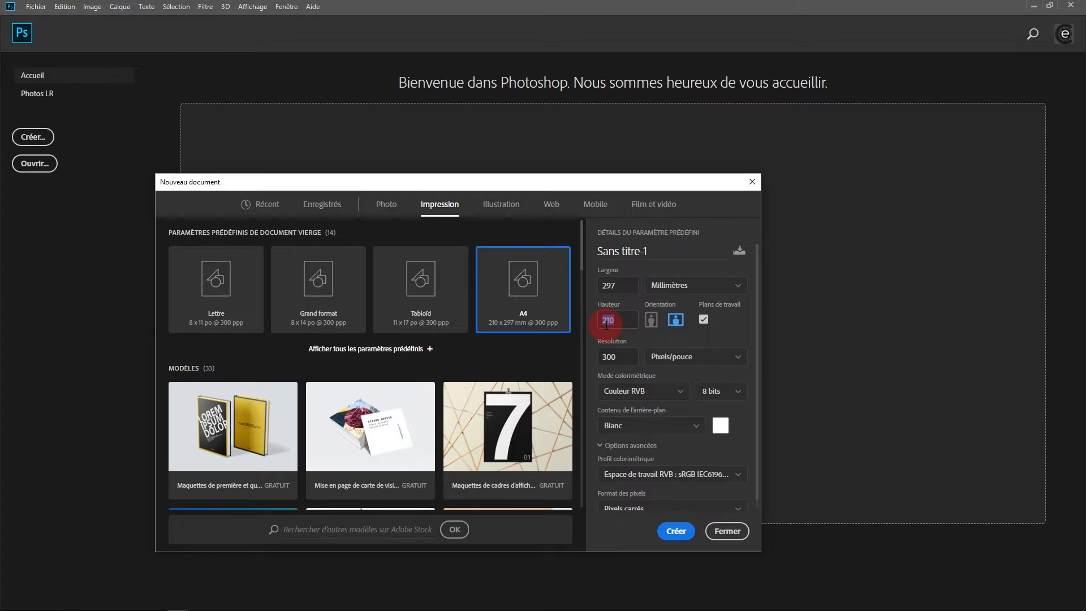
Step: Switch back to Photoshop and add 6 mm to the new document's width and height, for 303 x 216 mm
{"action": "left_click", "coordinate": [627, 284]}
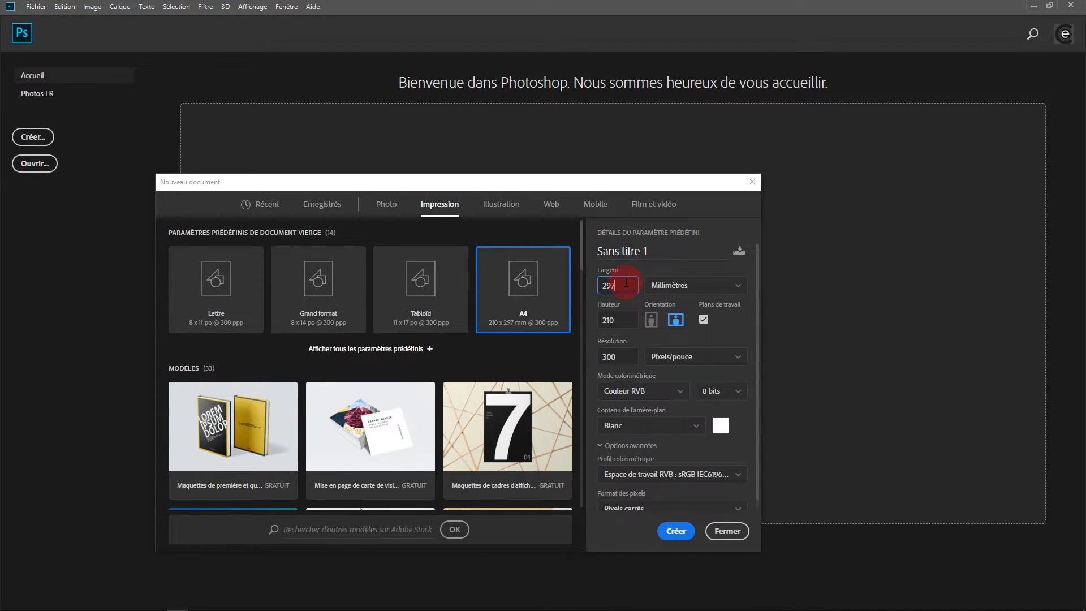
{"action": "type", "text": "+6"}
{"action": "left_click", "coordinate": [622, 321]}
{"action": "left_click", "coordinate": [646, 323]}
{"action": "type", "text": "+6"}
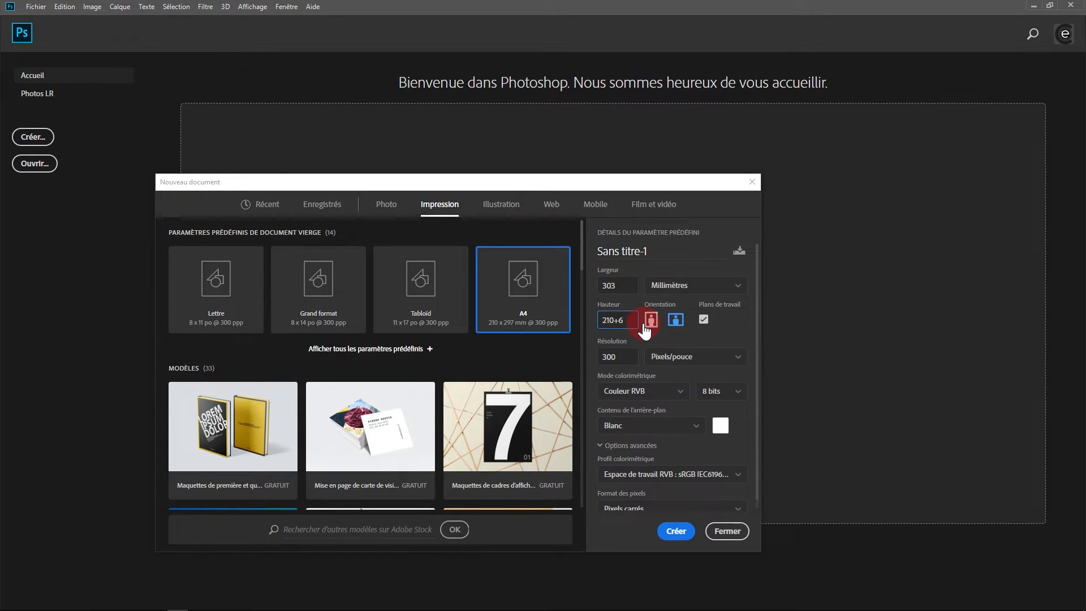
{"action": "left_click", "coordinate": [612, 284]}
Step: Name the new document "Dépliant 3 volets" and create it
{"action": "left_click", "coordinate": [632, 253]}
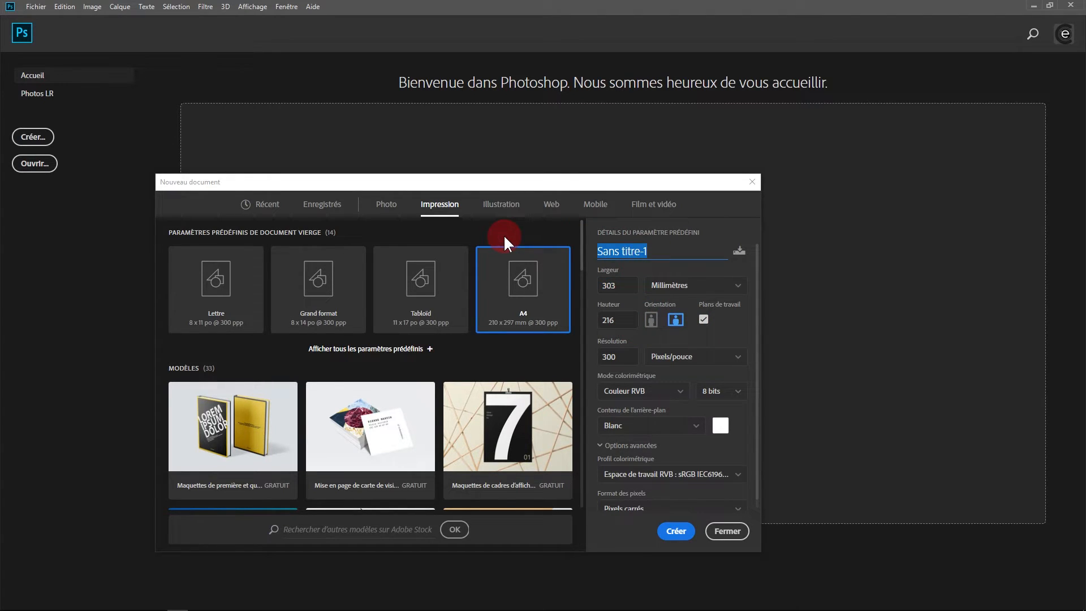
{"action": "type", "text": "Dépla"}
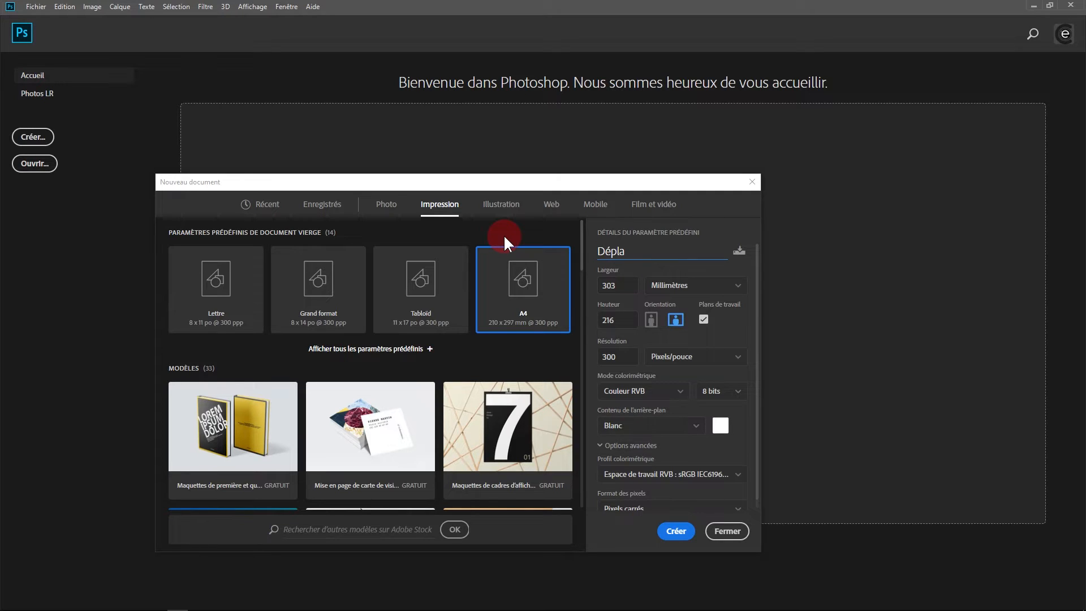
{"action": "key", "text": "BackSpace"}
{"action": "type", "text": "iant 3 volets"}
{"action": "left_click", "coordinate": [676, 531]}
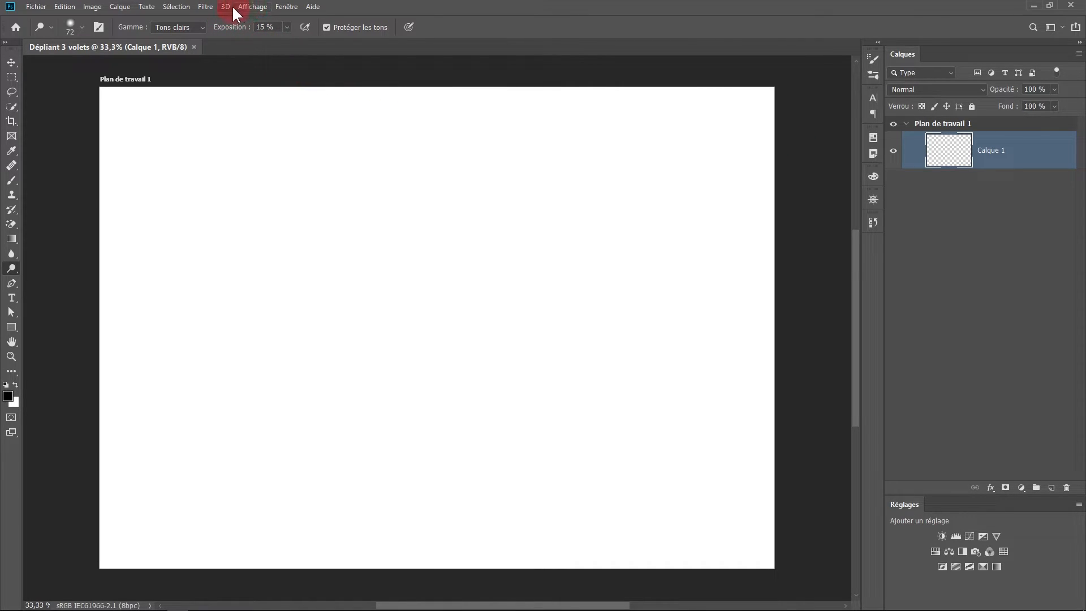
Step: Add a guide layout with 3 mm margins on all four sides of the artboard, without columns or rows
{"action": "left_click", "coordinate": [259, 7]}
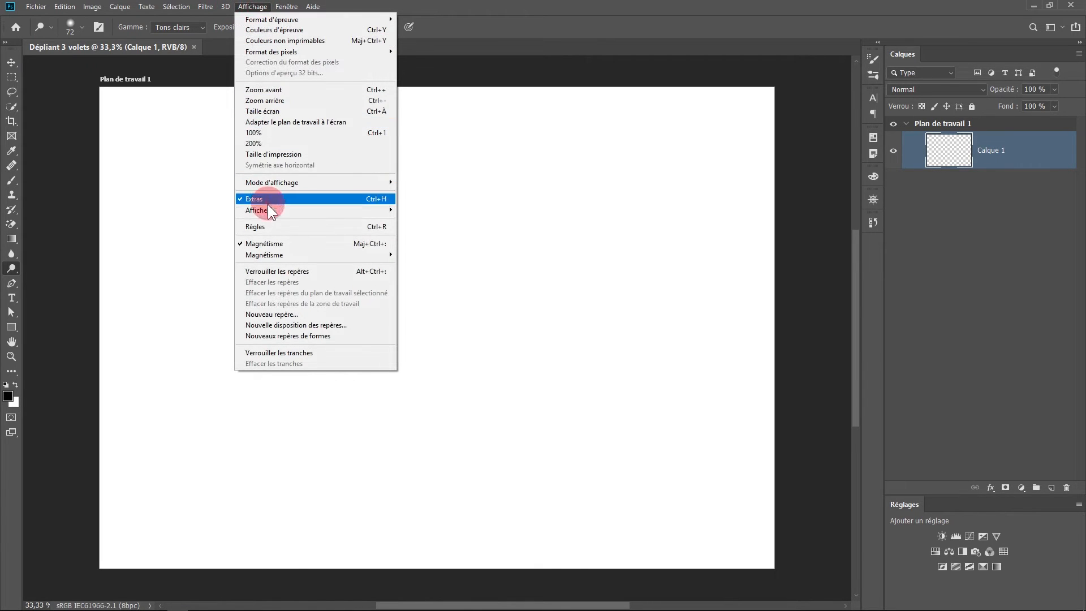
{"action": "left_click", "coordinate": [288, 325]}
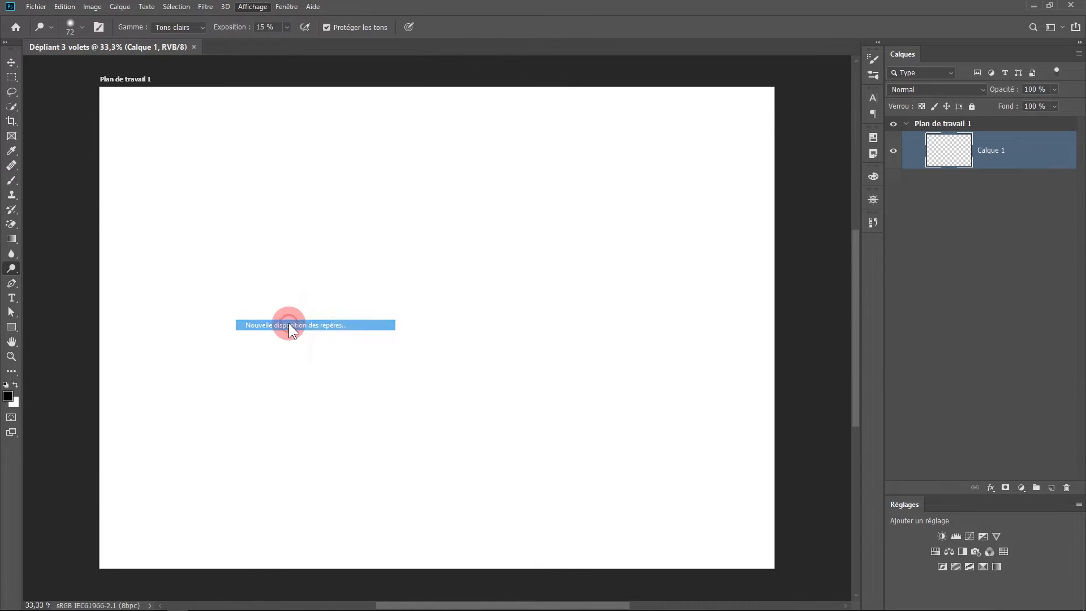
{"action": "left_click", "coordinate": [453, 253]}
{"action": "left_click", "coordinate": [341, 255]}
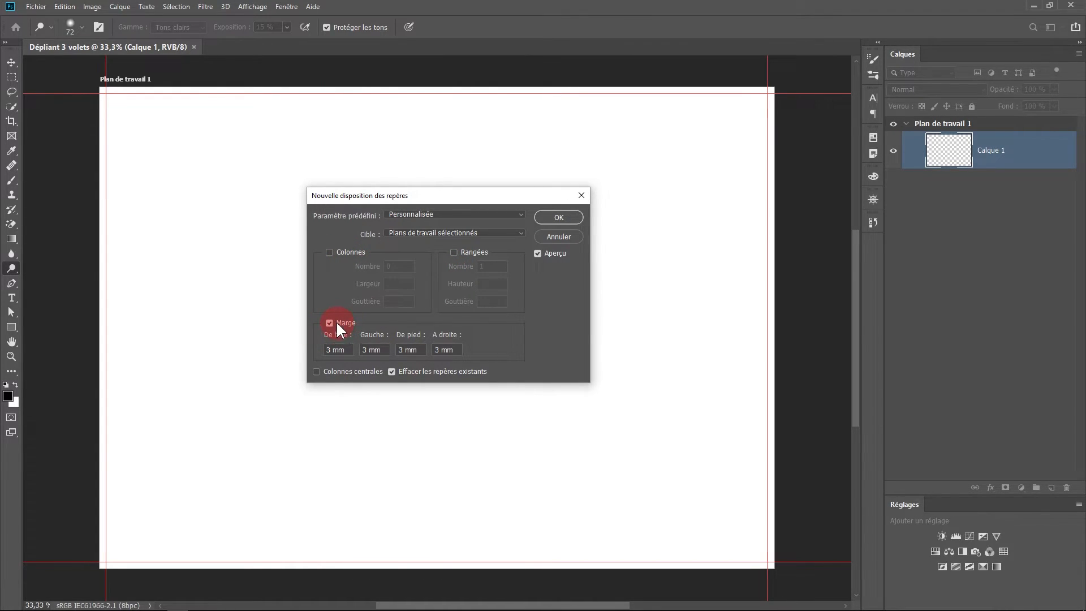
{"action": "left_click_drag", "start_coordinate": [350, 350], "coordinate": [318, 351]}
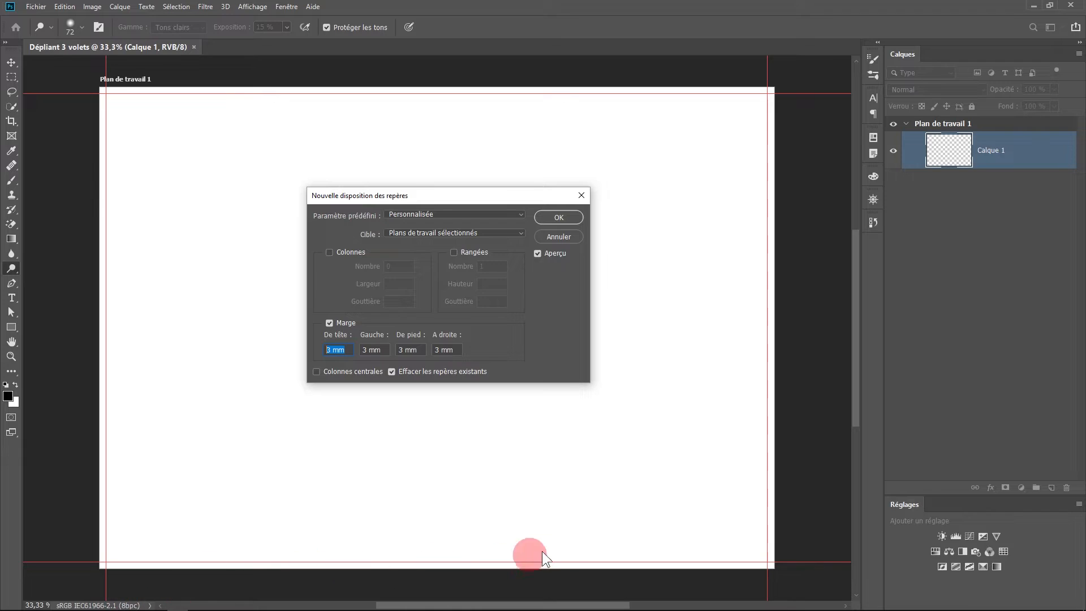
{"action": "left_click", "coordinate": [568, 217]}
{"action": "left_click", "coordinate": [252, 6]}
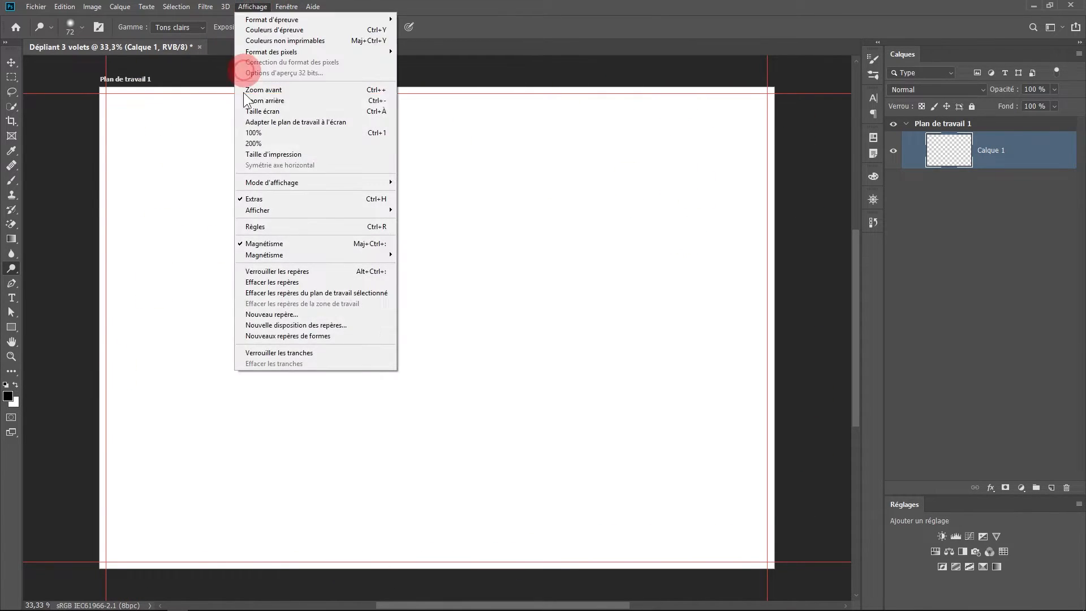
{"action": "left_click", "coordinate": [270, 315]}
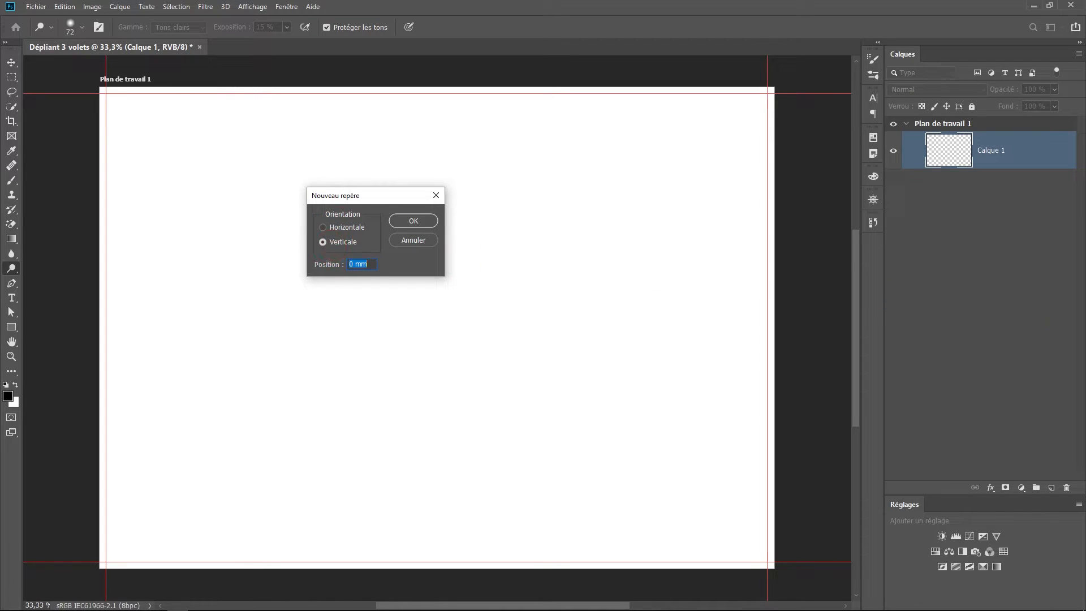
{"action": "key", "text": "Return"}
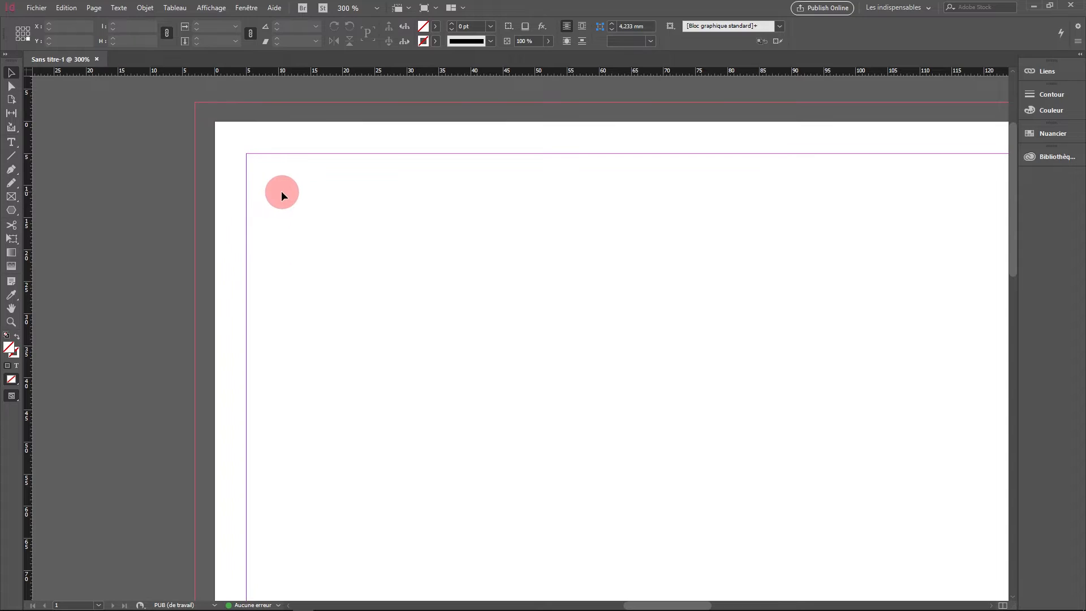
Step: Switch to InDesign and examine the spacing between the bleed, page edge and inner margin at the page's corner
{"action": "scroll", "coordinate": [289, 198], "scroll_direction": "down", "scroll_amount": 2}
{"action": "left_click_drag", "start_coordinate": [667, 396], "coordinate": [348, 268]}
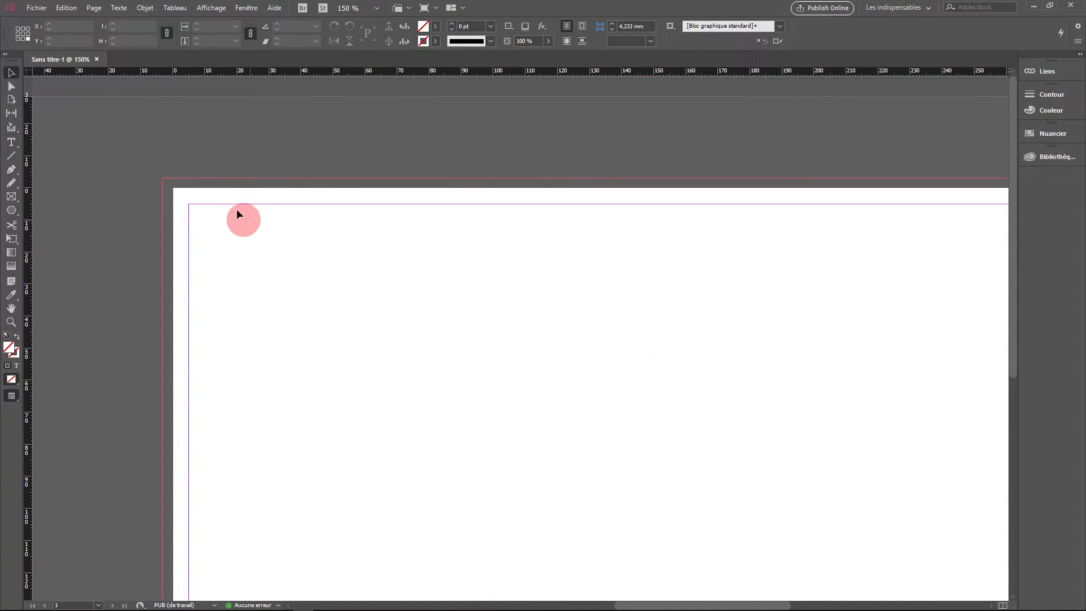
{"action": "left_click", "coordinate": [209, 266], "text": "ctrl"}
{"action": "left_click", "coordinate": [539, 343], "text": "ctrl"}
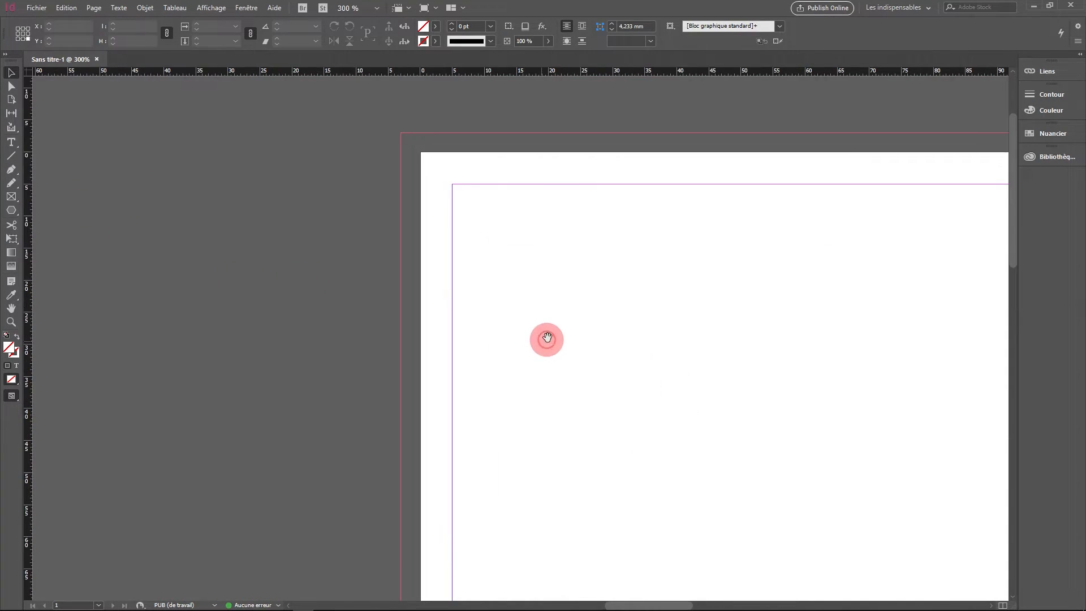
{"action": "left_click_drag", "start_coordinate": [562, 325], "coordinate": [516, 351]}
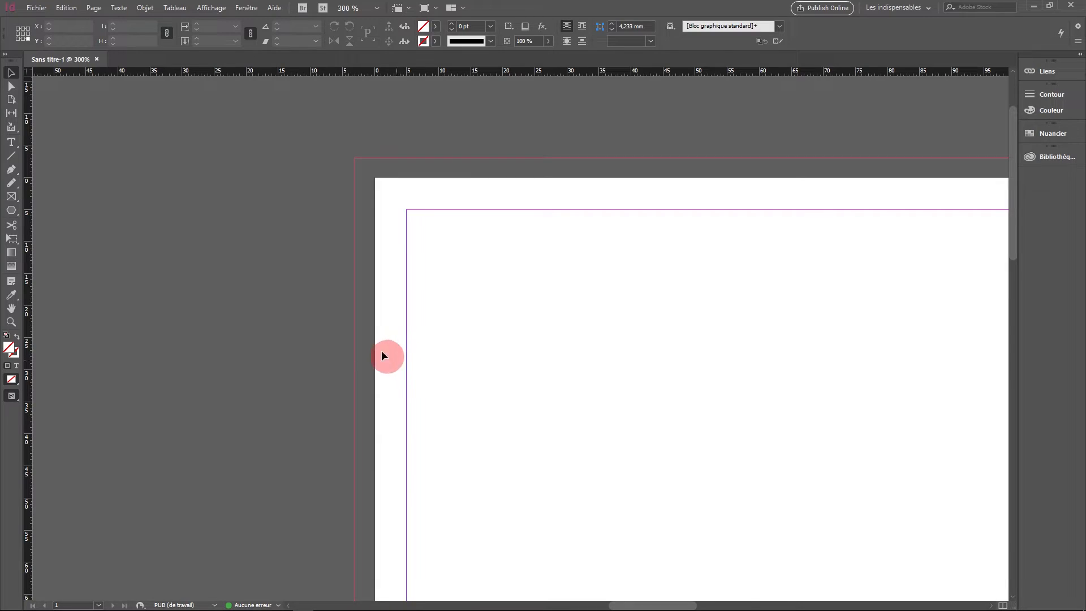
{"action": "key", "text": "ctrl+minus"}
{"action": "key", "text": "ctrl+minus"}
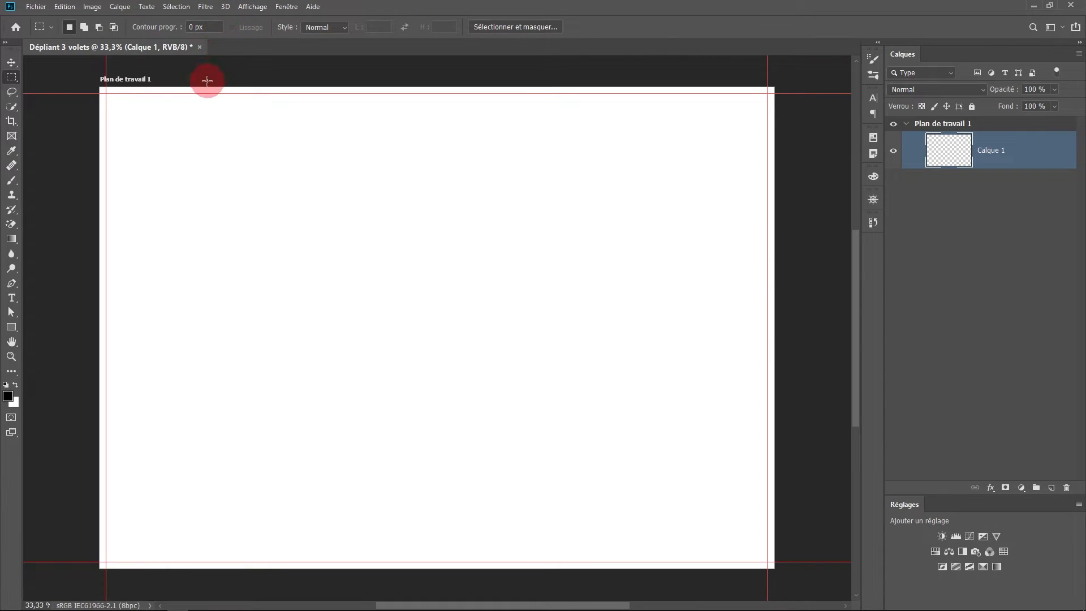
Step: Return to Photoshop and add a vertical guide at 8 mm for the inner margin
{"action": "left_click", "coordinate": [249, 10]}
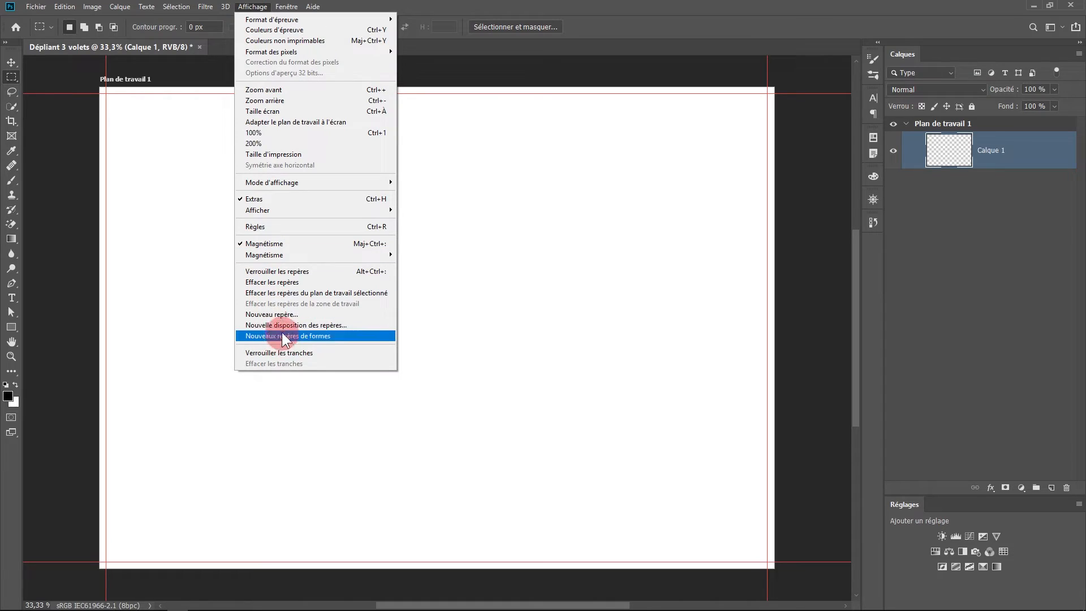
{"action": "left_click", "coordinate": [279, 316]}
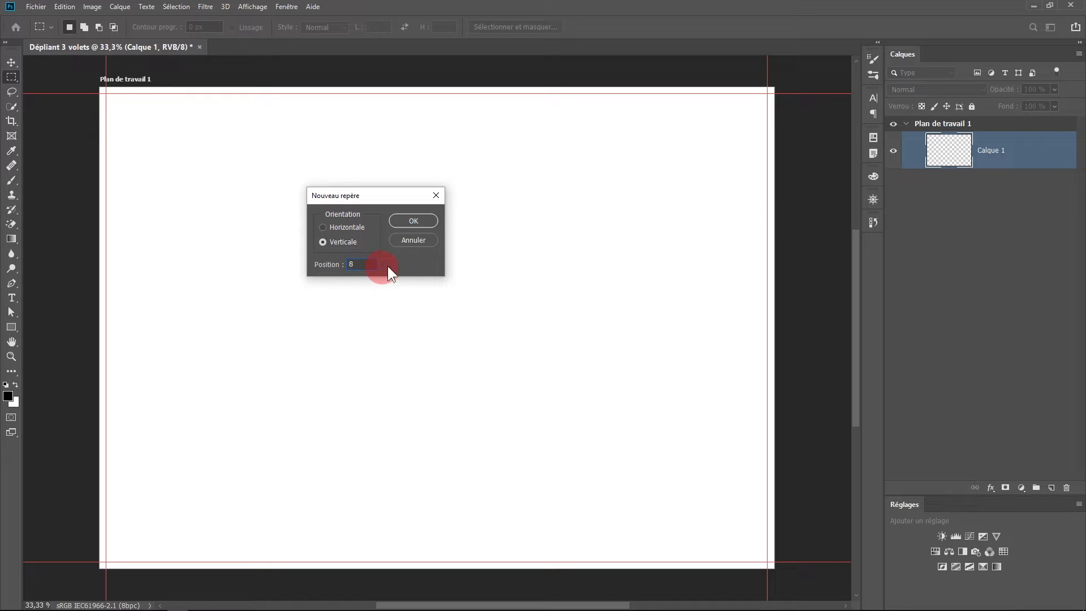
{"action": "type", "text": "8"}
{"action": "left_click", "coordinate": [420, 221]}
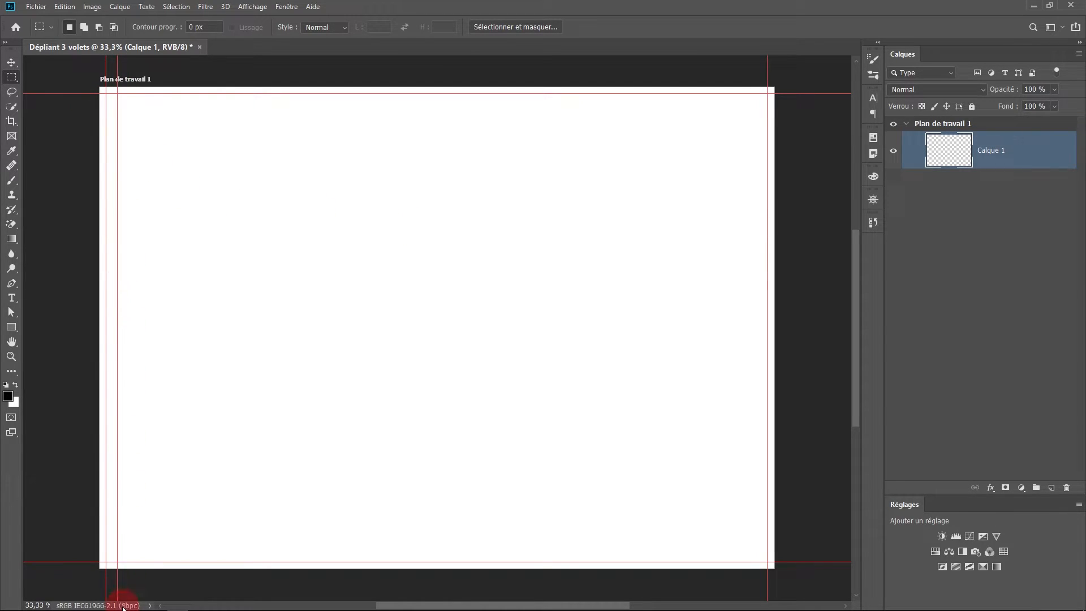
Step: Add a vertical guide at 295 mm for the opposite inner margin
{"action": "left_click", "coordinate": [206, 6]}
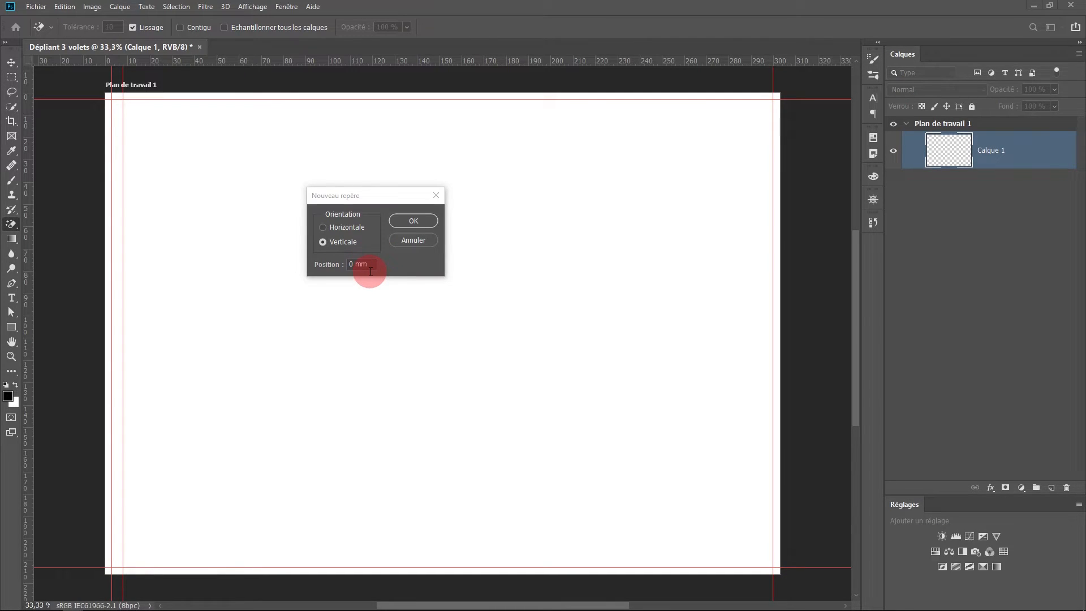
{"action": "left_click", "coordinate": [329, 263]}
{"action": "type", "text": "295"}
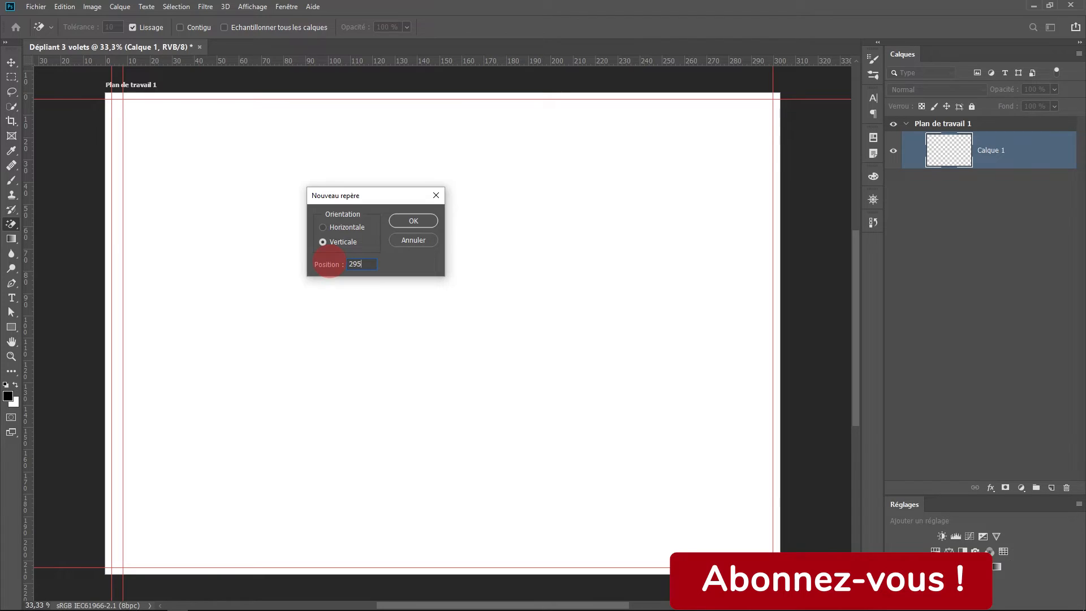
{"action": "key", "text": "Return"}
{"action": "left_click", "coordinate": [761, 139]}
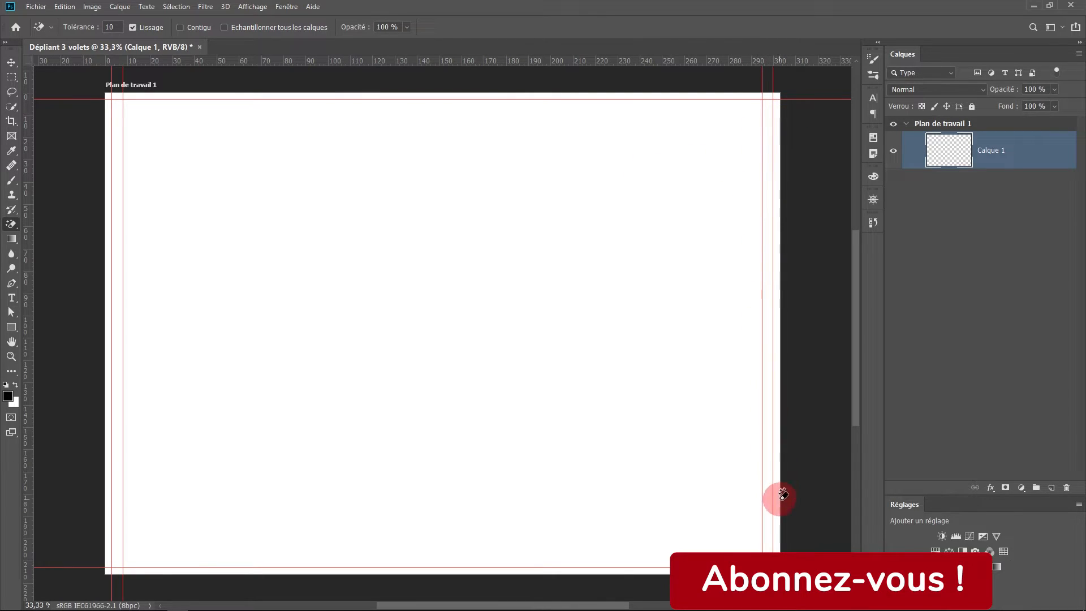
Step: Add a horizontal guide at 8 mm for the upper inner margin
{"action": "left_click", "coordinate": [253, 7]}
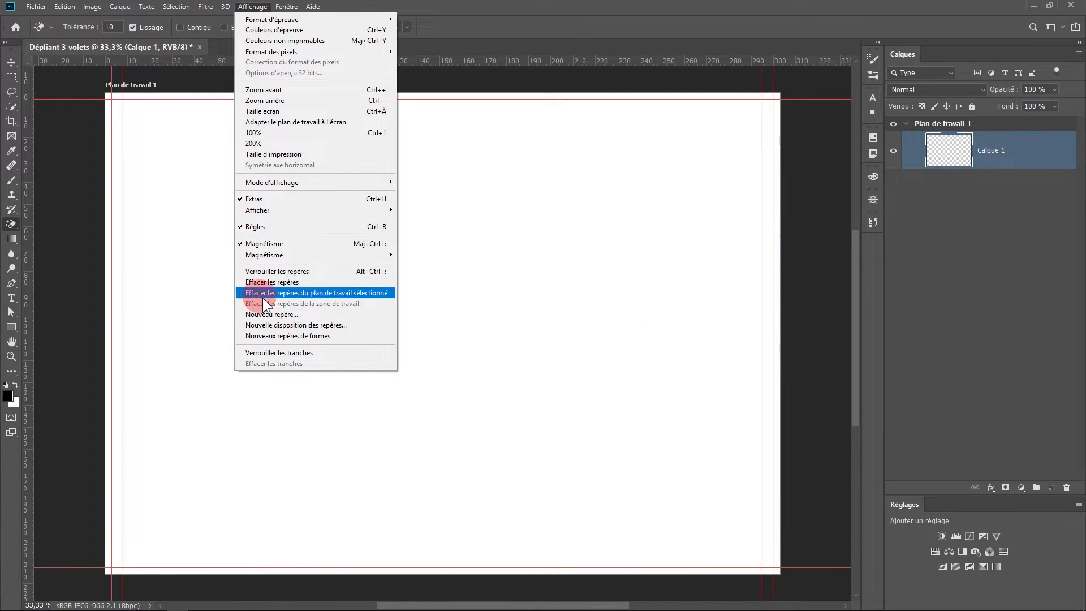
{"action": "left_click", "coordinate": [269, 313]}
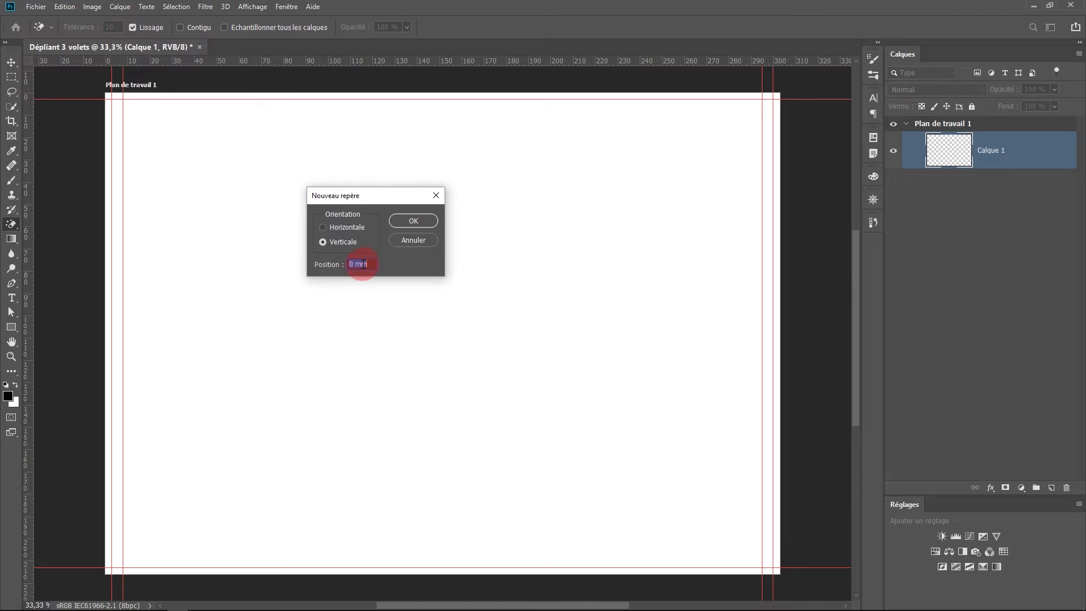
{"action": "left_click", "coordinate": [353, 227]}
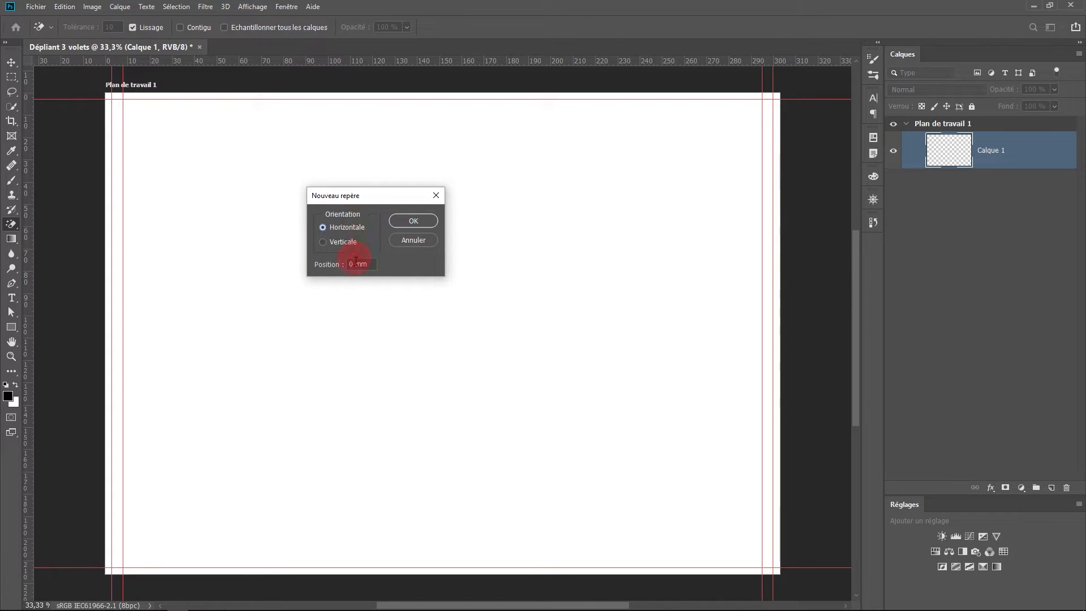
{"action": "left_click_drag", "start_coordinate": [369, 263], "coordinate": [319, 238]}
{"action": "type", "text": "8"}
{"action": "key", "text": "Return"}
Step: Add a horizontal guide at 208 mm for the lower inner margin
{"action": "left_click", "coordinate": [252, 7]}
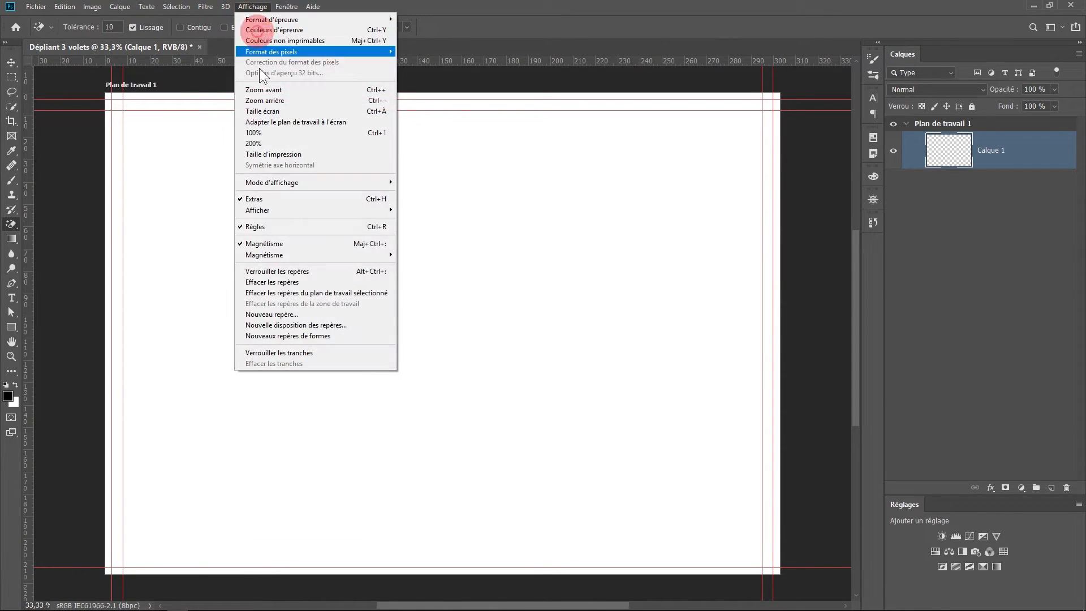
{"action": "left_click", "coordinate": [267, 314]}
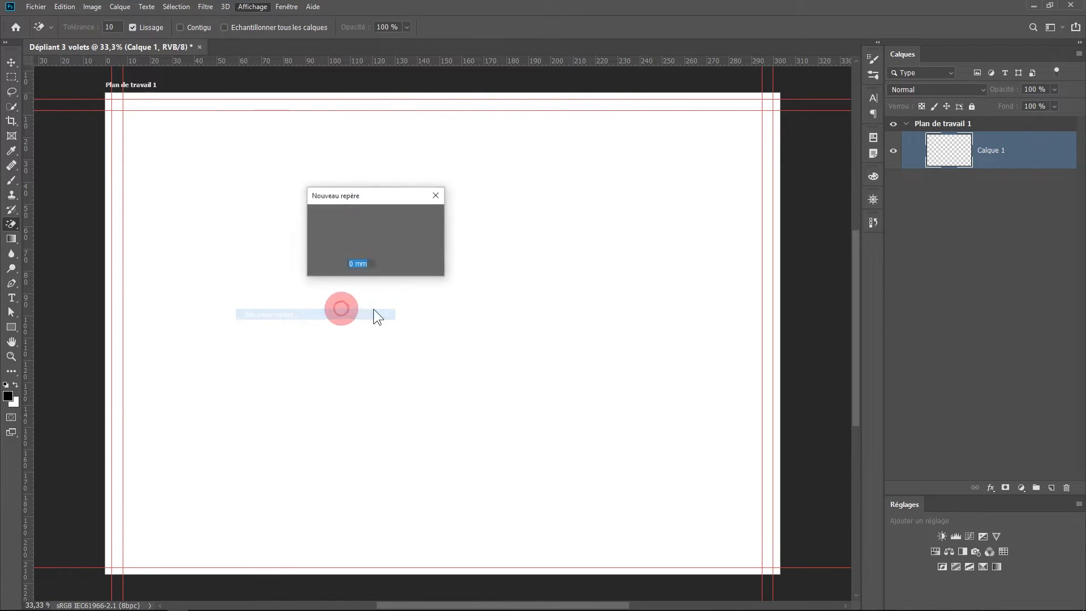
{"action": "type", "text": "208"}
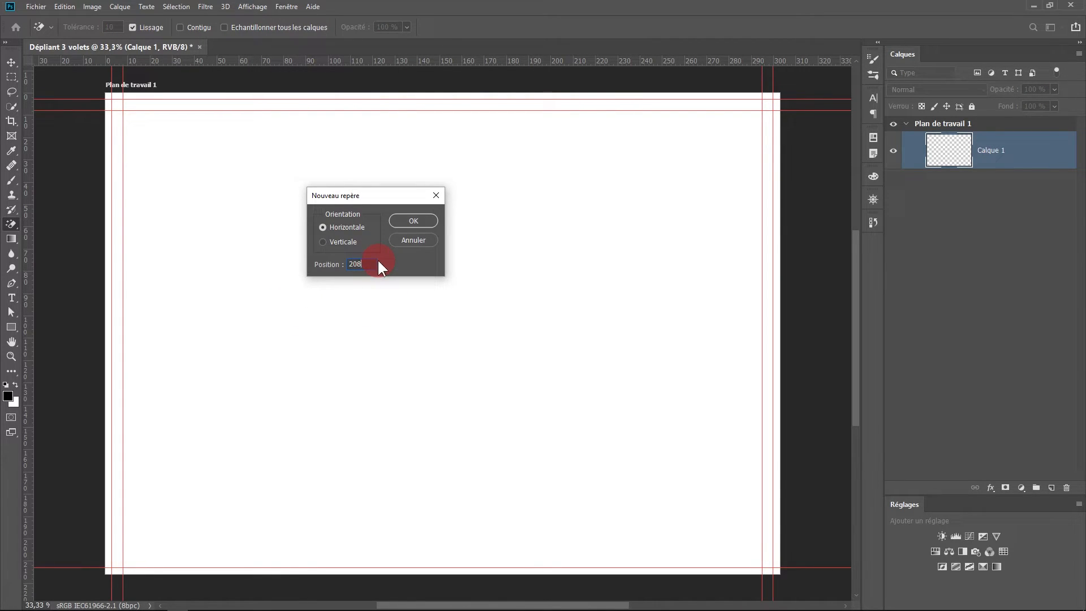
{"action": "key", "text": "Return"}
{"action": "key", "text": "m"}
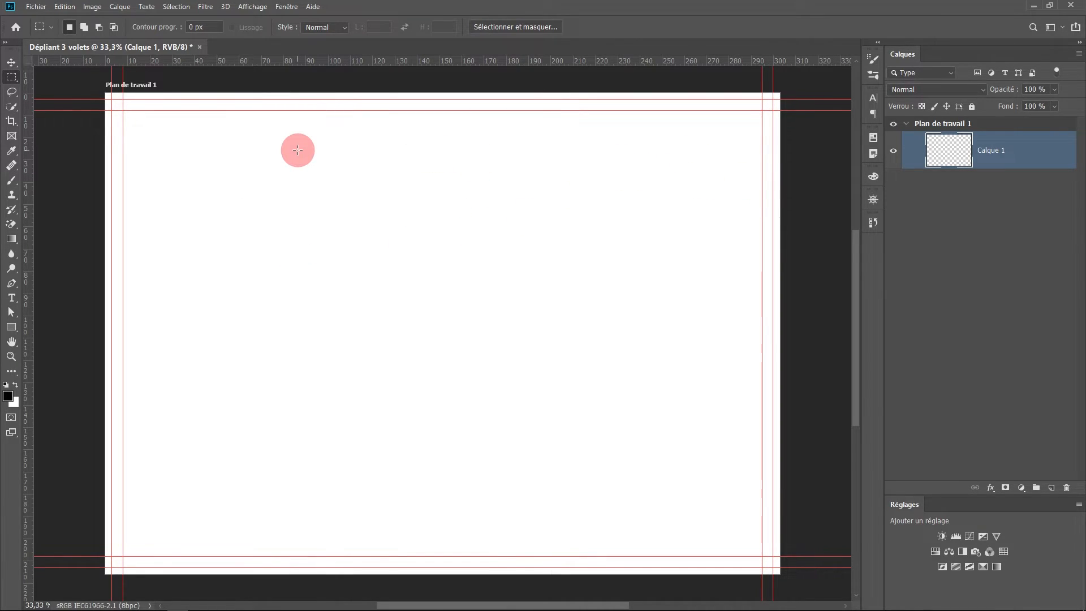
Step: Add a vertical guide at 97+3 mm to mark the first fold
{"action": "left_click", "coordinate": [252, 6]}
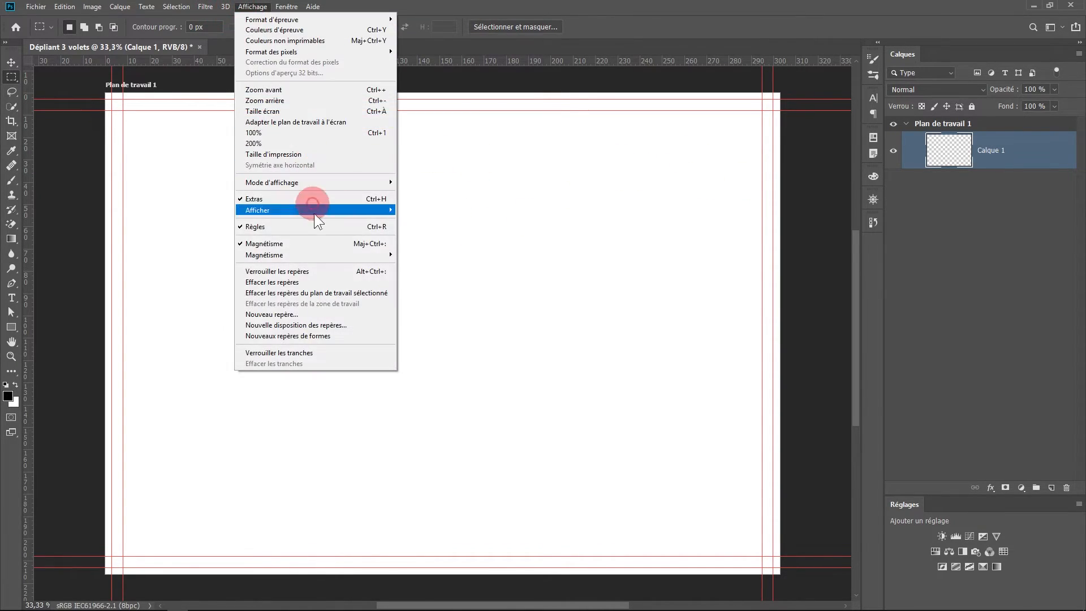
{"action": "left_click", "coordinate": [326, 313]}
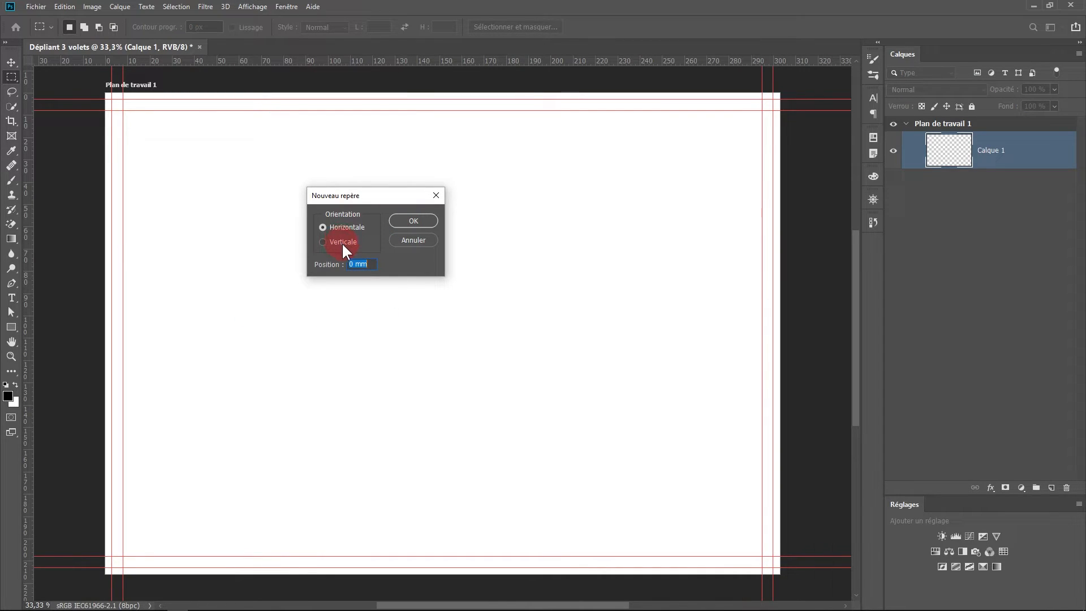
{"action": "left_click", "coordinate": [343, 243]}
{"action": "left_click", "coordinate": [357, 263]}
{"action": "type", "text": "97+3"}
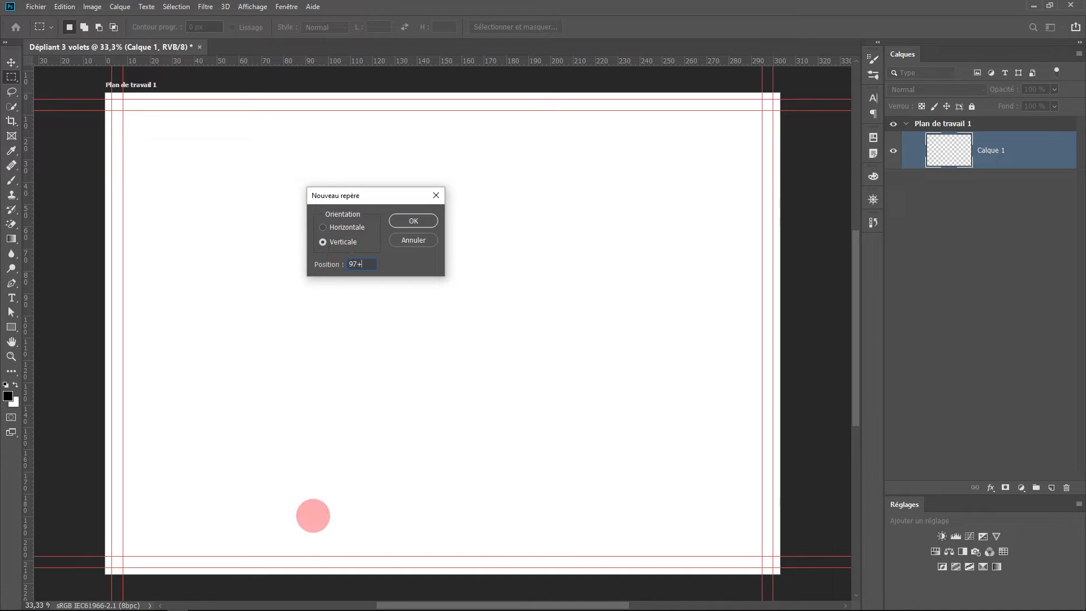
{"action": "left_click", "coordinate": [413, 220]}
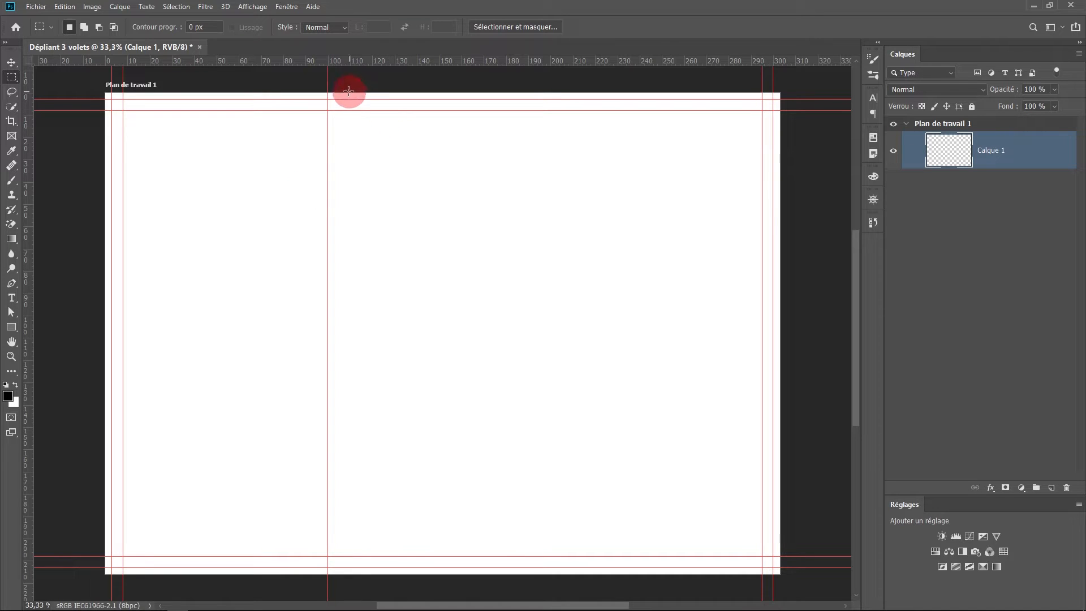
Step: Add a vertical guide at 200 mm to mark the second fold
{"action": "key", "text": "alt+a"}
{"action": "type", "text": "n200"}
{"action": "left_click", "coordinate": [413, 220]}
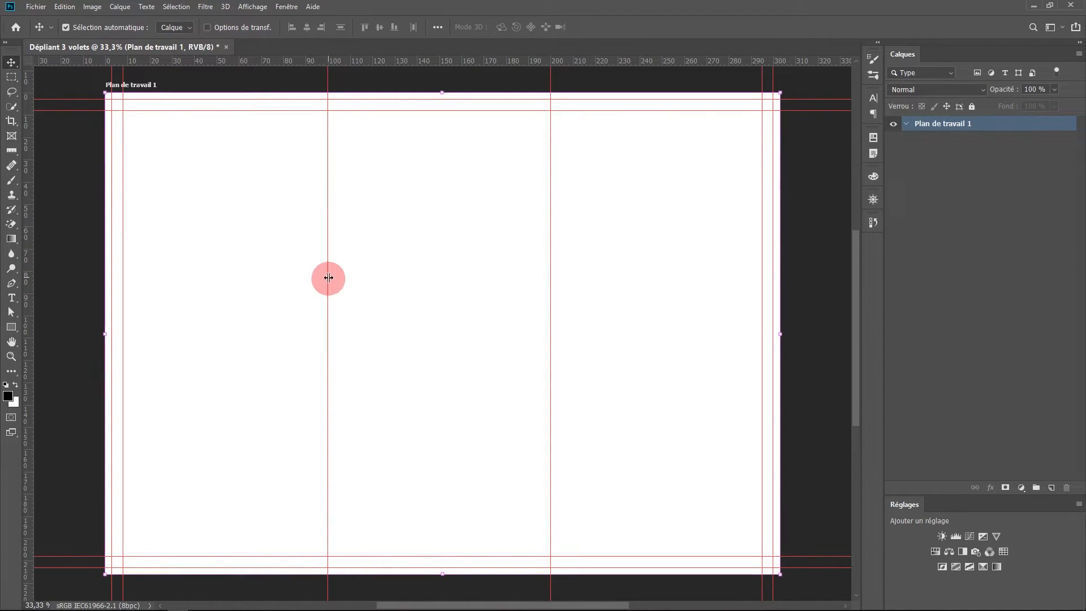
Step: Duplicate the artboard together with its guides for the leaflet's other side
{"action": "key", "text": "ctrl+minus"}
{"action": "left_click_drag", "start_coordinate": [546, 371], "coordinate": [456, 327]}
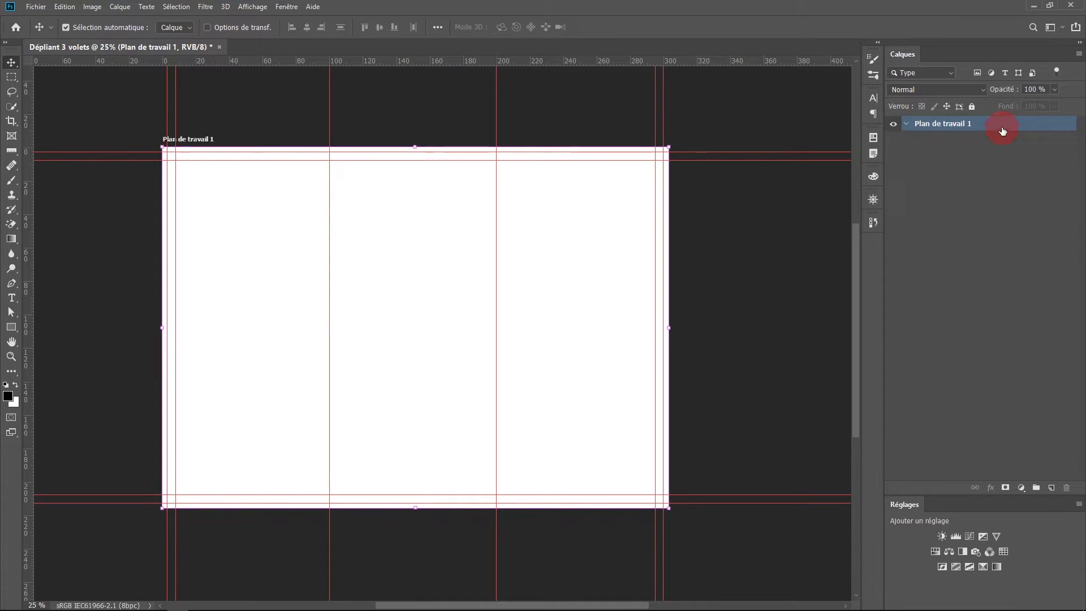
{"action": "left_click_drag", "start_coordinate": [1002, 131], "coordinate": [1052, 487]}
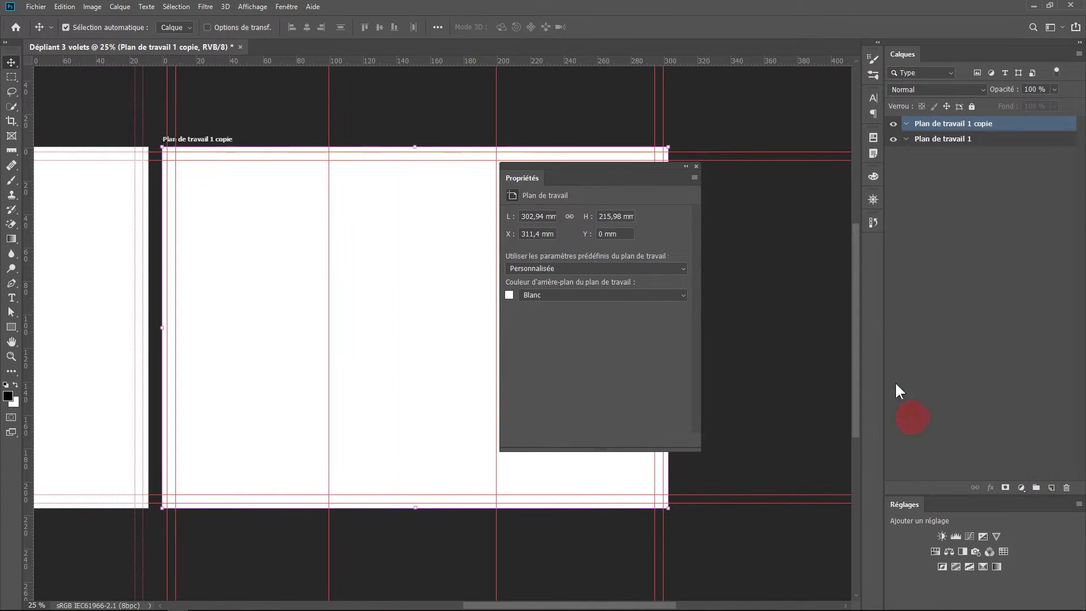
{"action": "left_click", "coordinate": [696, 167]}
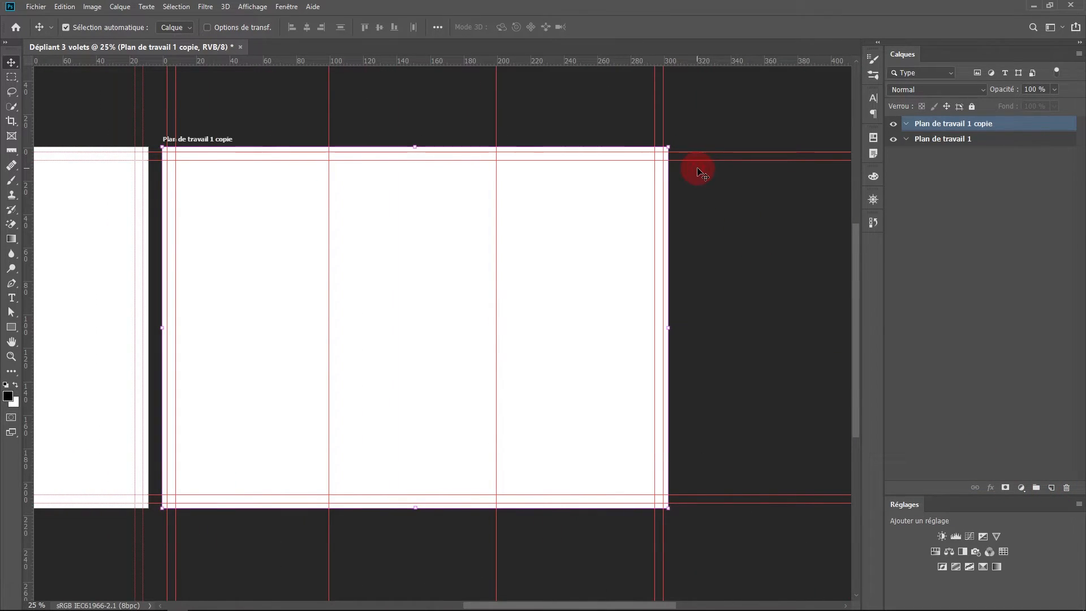
Step: Remove the two vertical fold guides from the duplicated artboard, keeping its margin guides
{"action": "left_click_drag", "start_coordinate": [336, 248], "coordinate": [485, 243]}
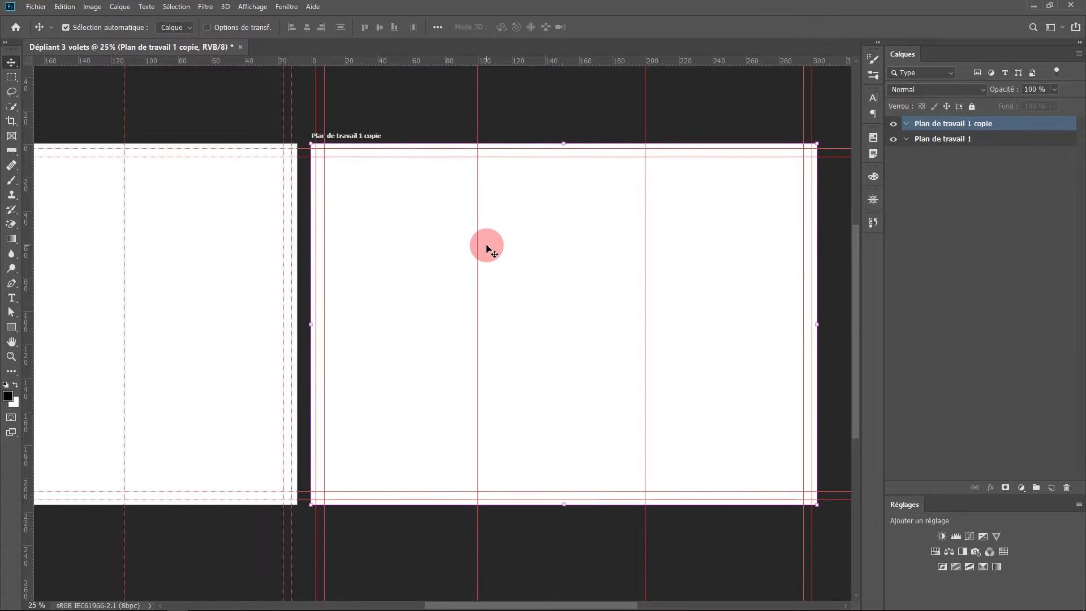
{"action": "left_click", "coordinate": [434, 297], "text": "alt"}
{"action": "left_click_drag", "start_coordinate": [435, 309], "coordinate": [499, 278]}
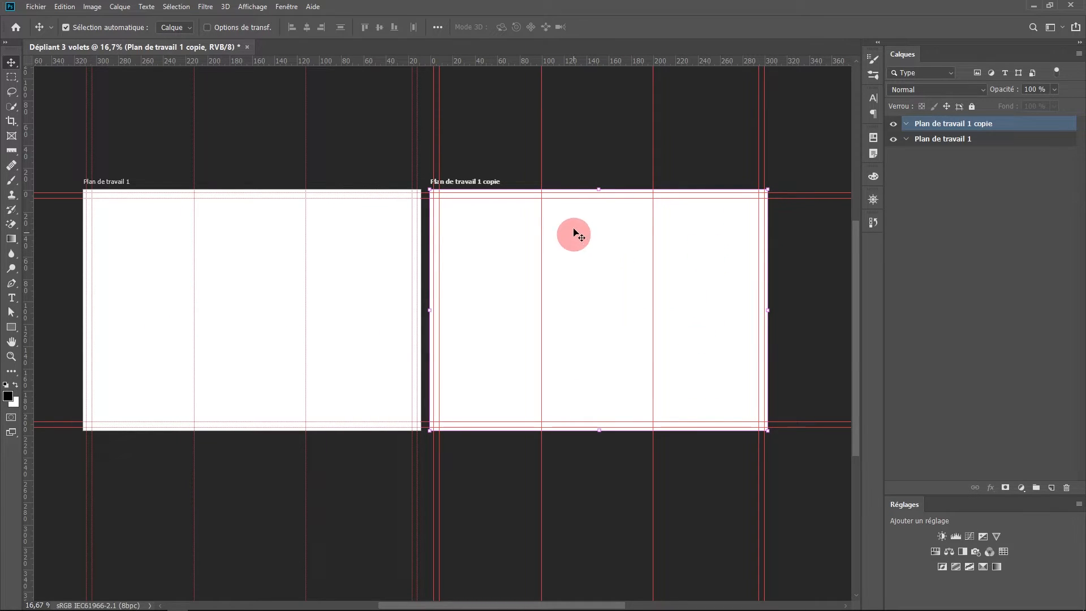
{"action": "left_click_drag", "start_coordinate": [540, 152], "coordinate": [2, 153]}
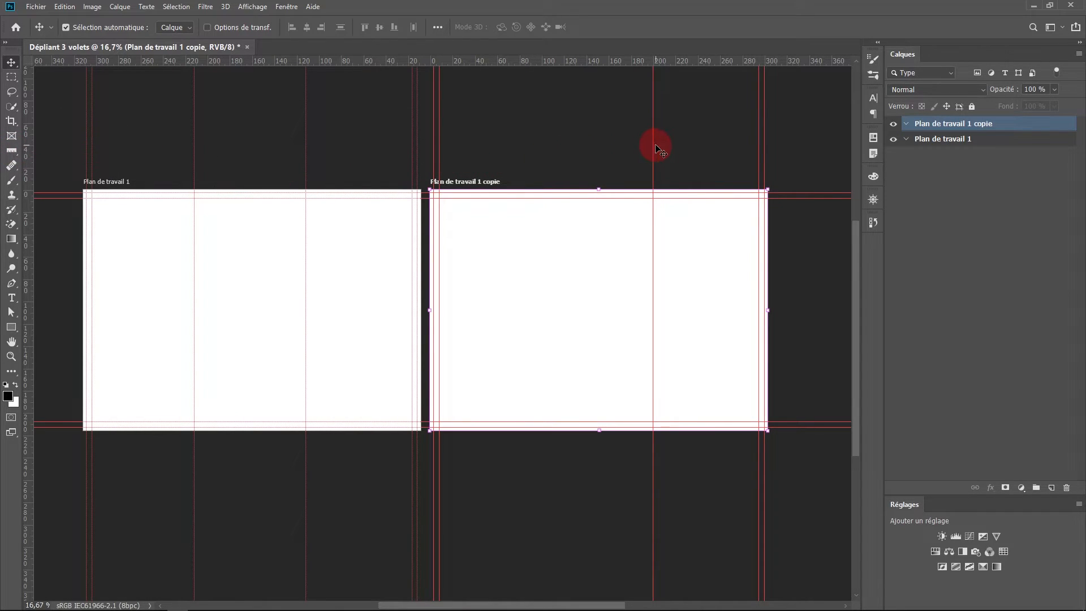
{"action": "left_click_drag", "start_coordinate": [654, 145], "coordinate": [5, 116]}
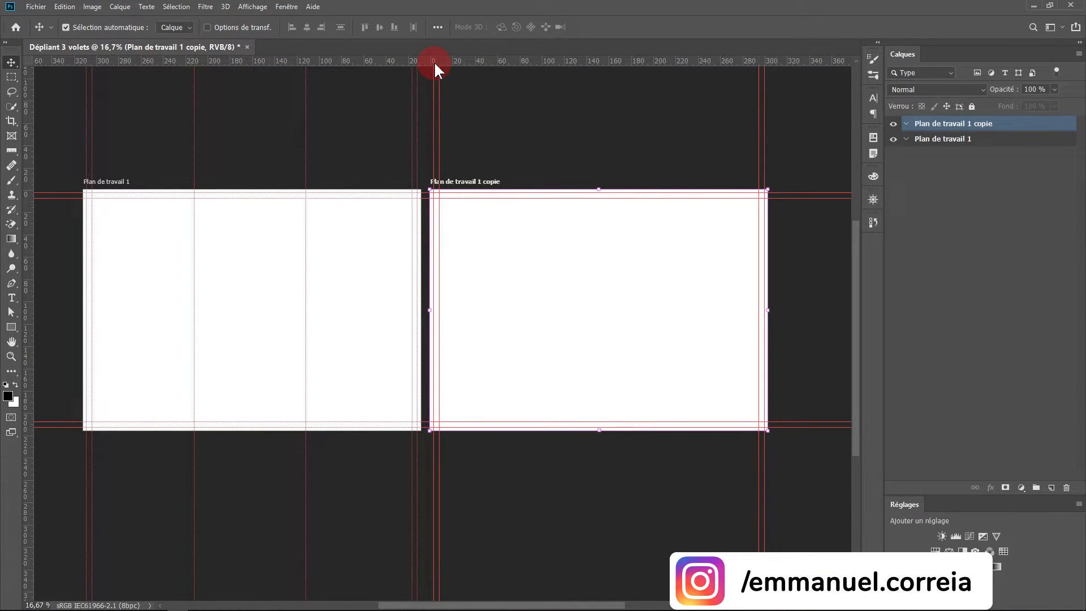
Step: Add a vertical guide at 103 mm on the duplicated artboard for its first fold
{"action": "left_click_drag", "start_coordinate": [431, 61], "coordinate": [433, 71]}
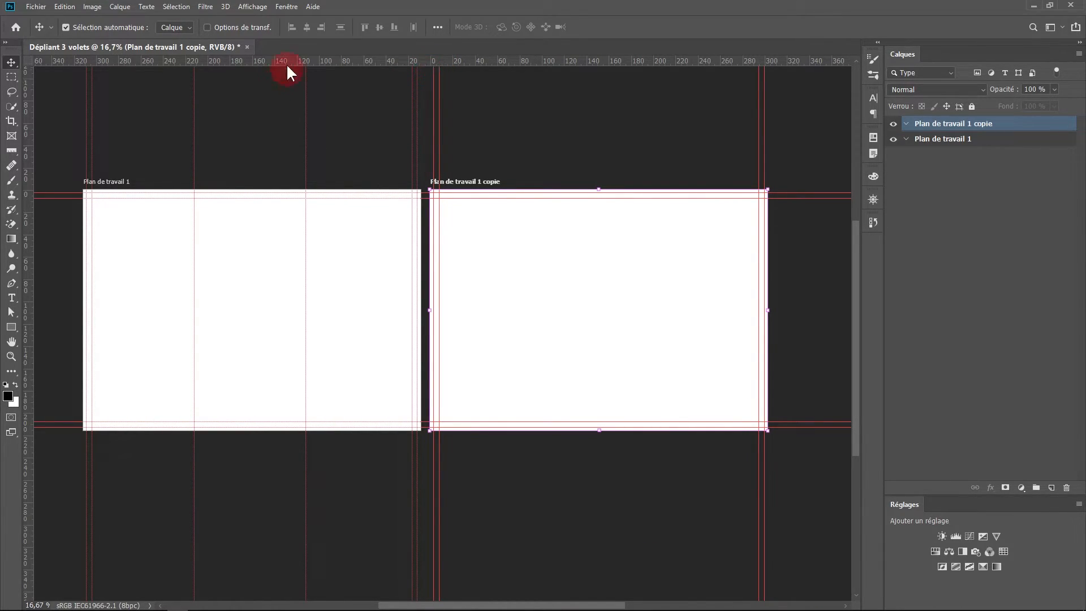
{"action": "left_click", "coordinate": [255, 7]}
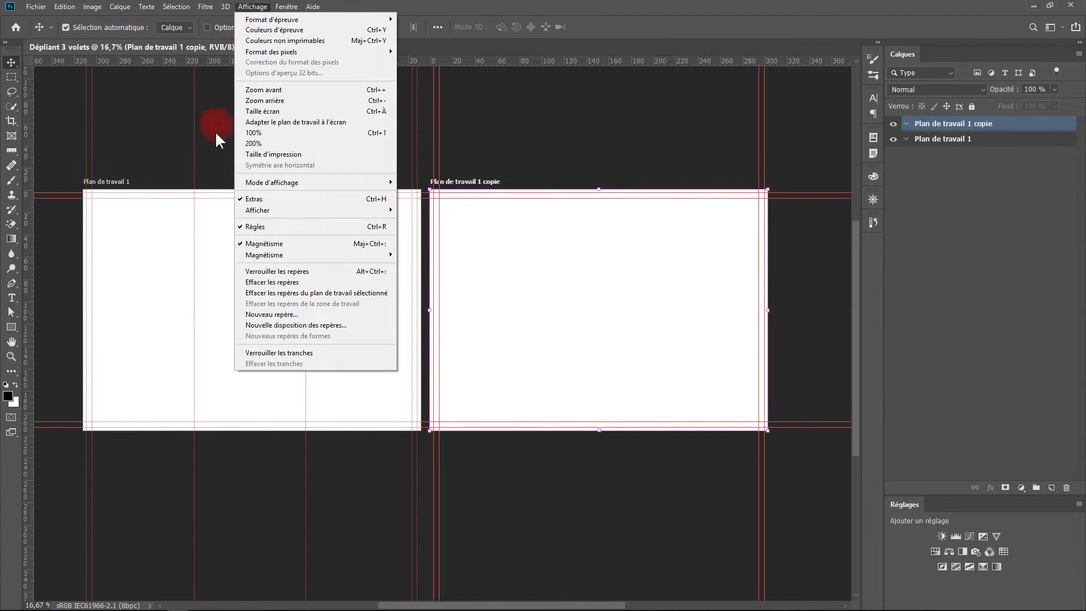
{"action": "left_click", "coordinate": [277, 315]}
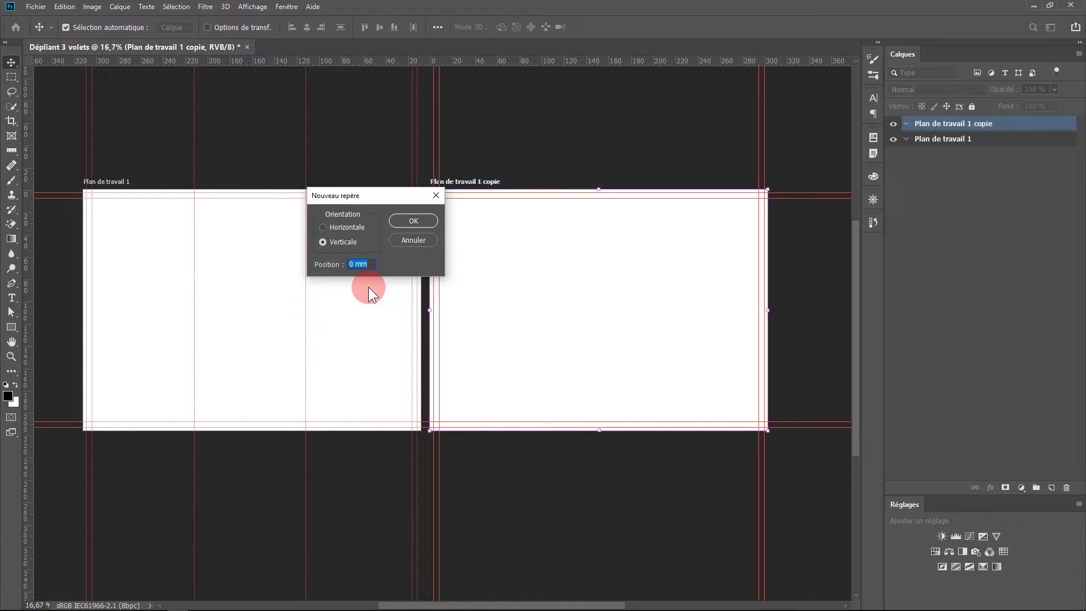
{"action": "type", "text": "103"}
{"action": "key", "text": "Return"}
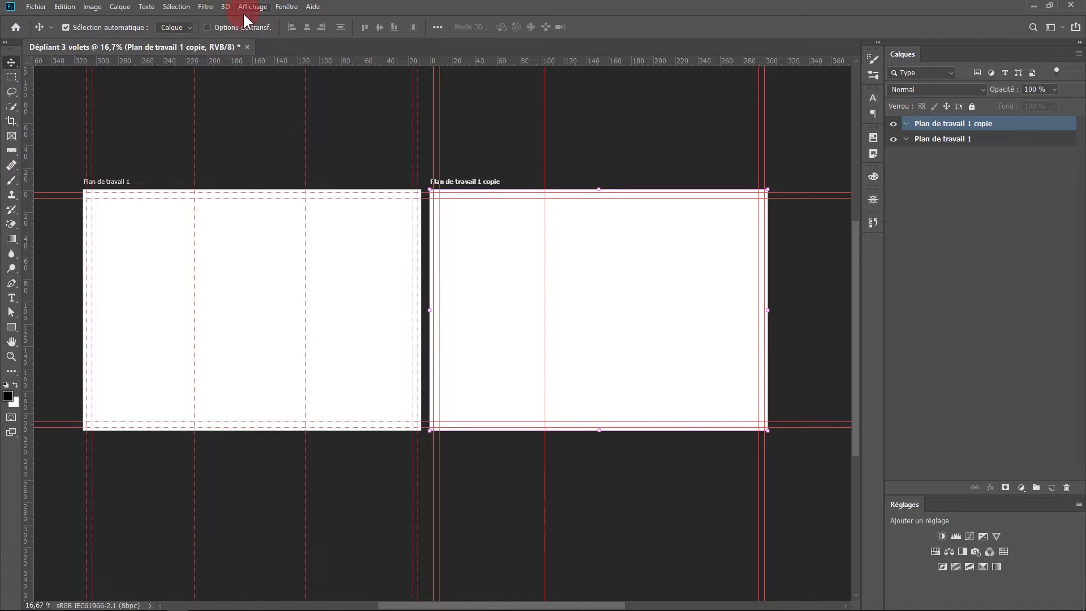
Step: Add a vertical guide at 203 mm on the duplicated artboard for its second fold
{"action": "left_click", "coordinate": [258, 7]}
{"action": "left_click", "coordinate": [280, 310]}
{"action": "type", "text": "200"}
{"action": "key", "text": "Return"}
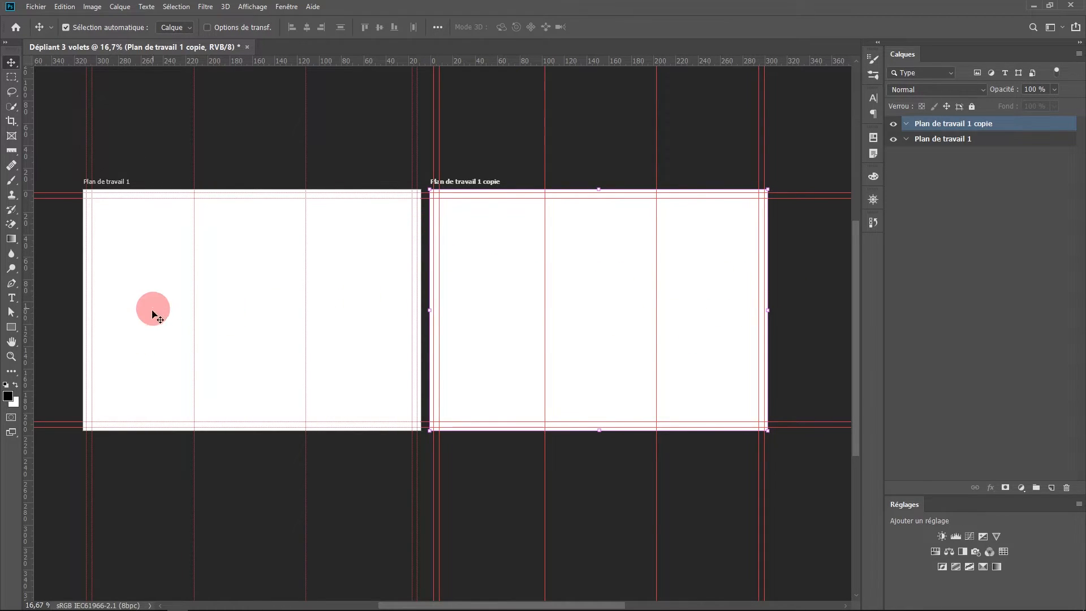
Step: Rename the original artboard as Recto
{"action": "left_click", "coordinate": [12, 76]}
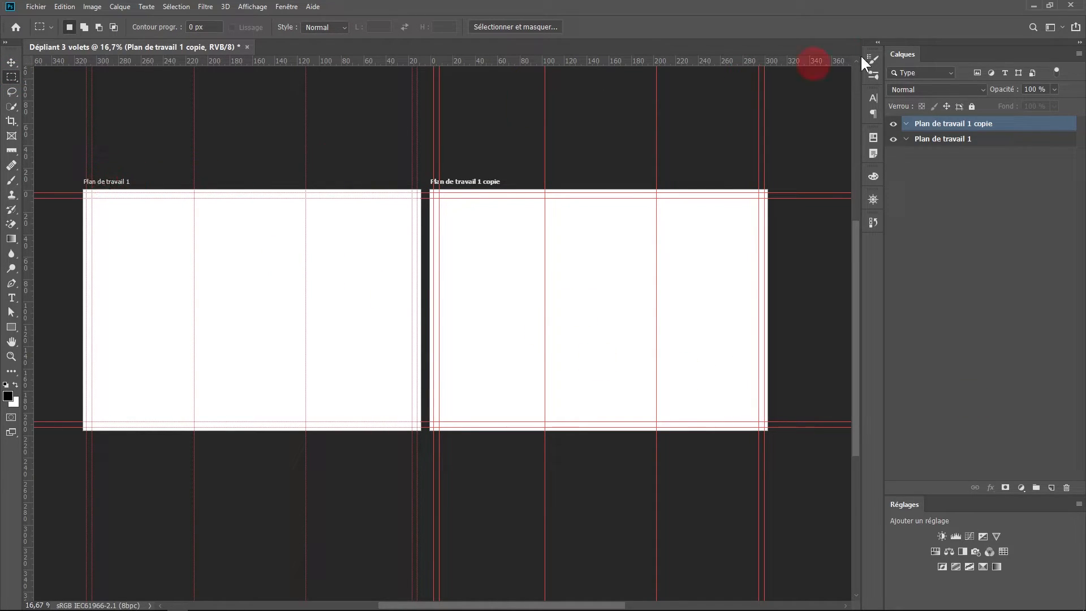
{"action": "left_click", "coordinate": [942, 139]}
{"action": "right_click", "coordinate": [938, 141]}
{"action": "left_click", "coordinate": [937, 141]}
{"action": "double_click", "coordinate": [937, 142]}
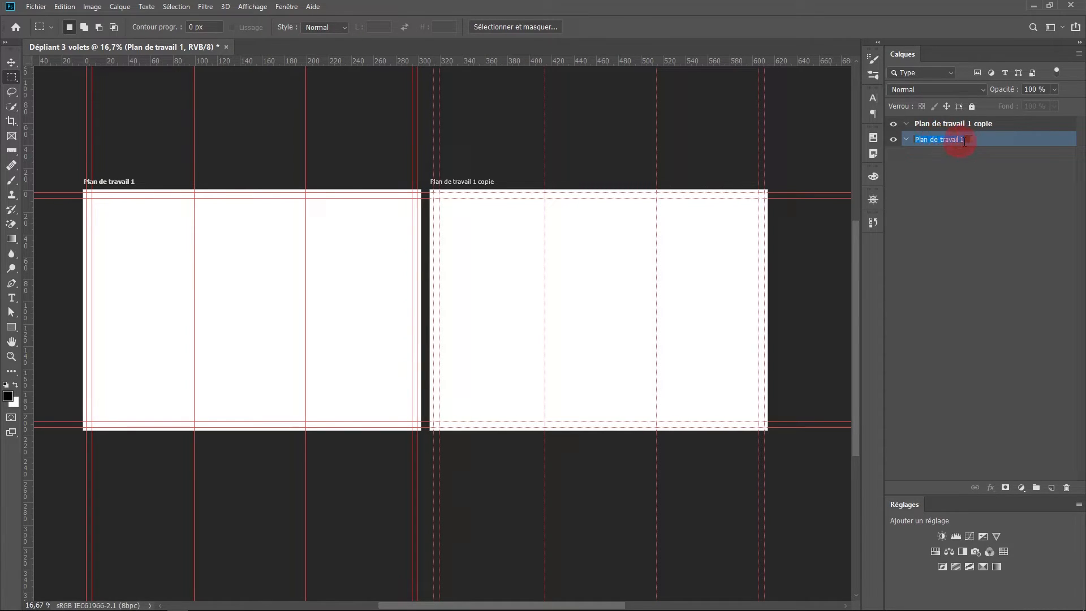
{"action": "type", "text": "V"}
{"action": "type", "text": "ecto"}
Step: Rename the duplicated artboard as Verso and deselect it
{"action": "left_click", "coordinate": [987, 125]}
{"action": "double_click", "coordinate": [990, 125]}
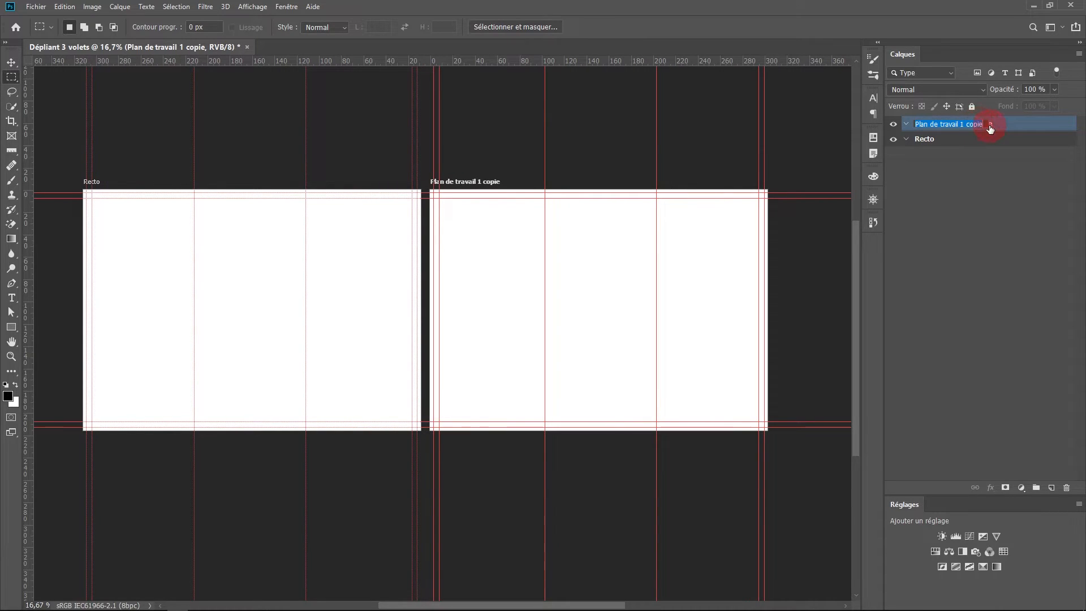
{"action": "type", "text": "Verso"}
{"action": "left_click", "coordinate": [923, 187]}
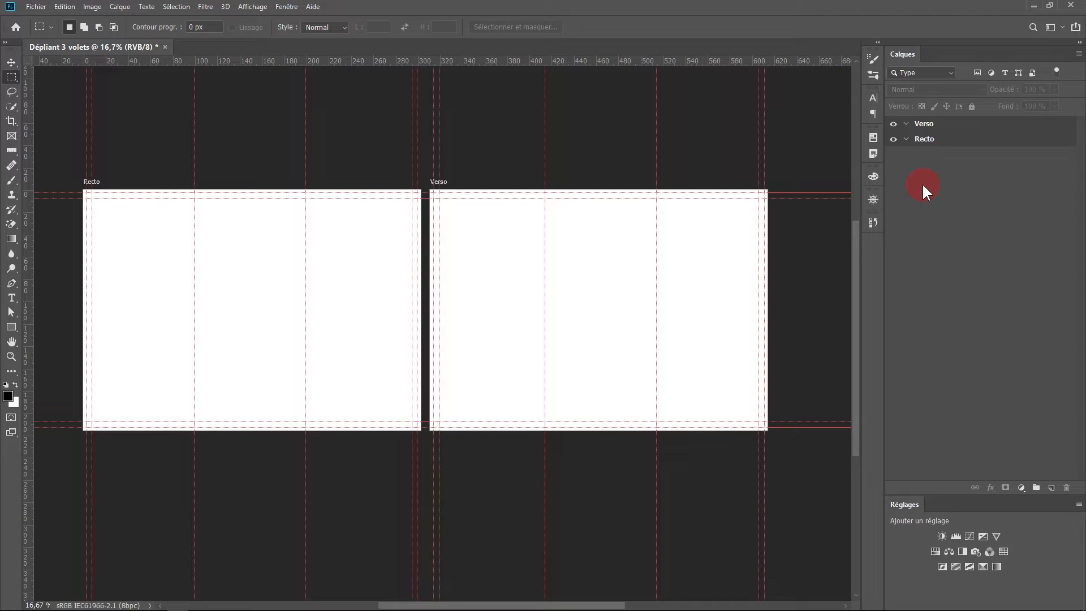
Step: Add the horizontal text "Couverture" in the right panel of the Recto artboard
{"action": "key", "text": "t"}
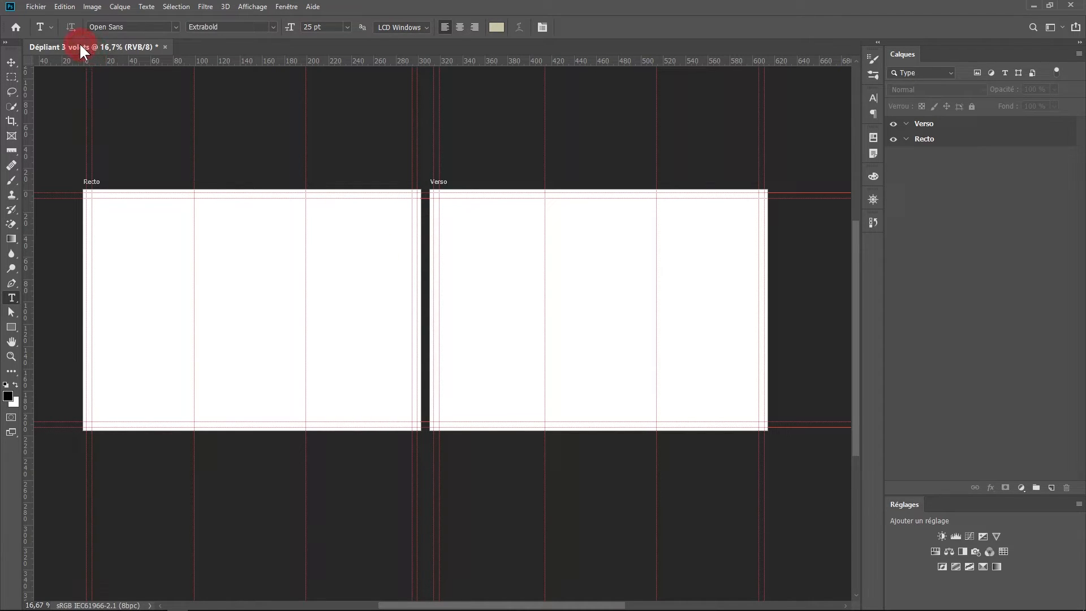
{"action": "left_click", "coordinate": [95, 195]}
{"action": "left_click", "coordinate": [926, 144]}
{"action": "left_click", "coordinate": [326, 260]}
{"action": "right_click", "coordinate": [11, 298]}
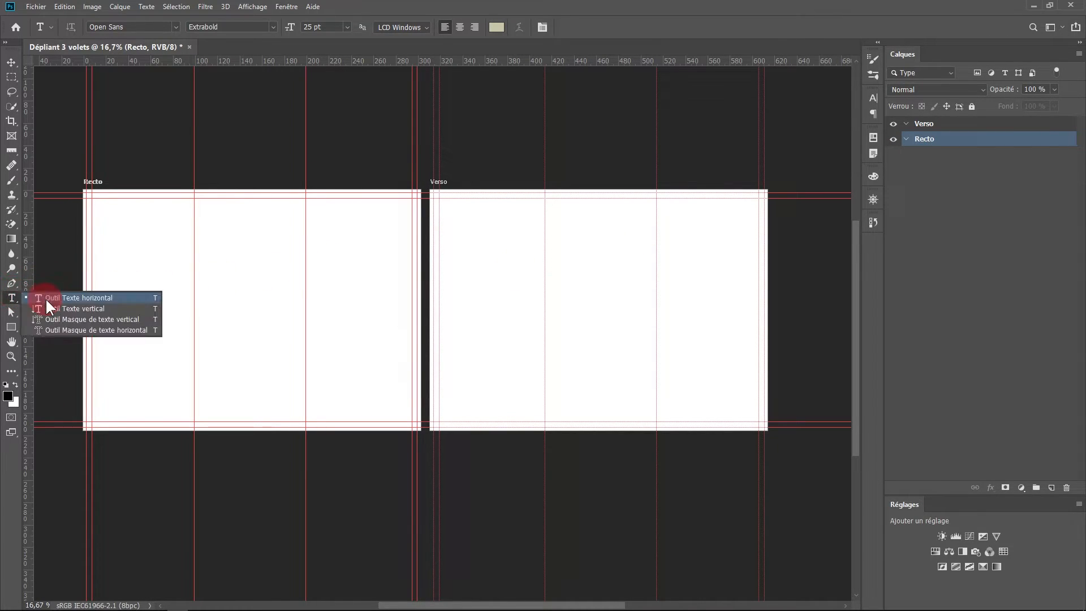
{"action": "left_click", "coordinate": [43, 298]}
{"action": "left_click", "coordinate": [326, 254]}
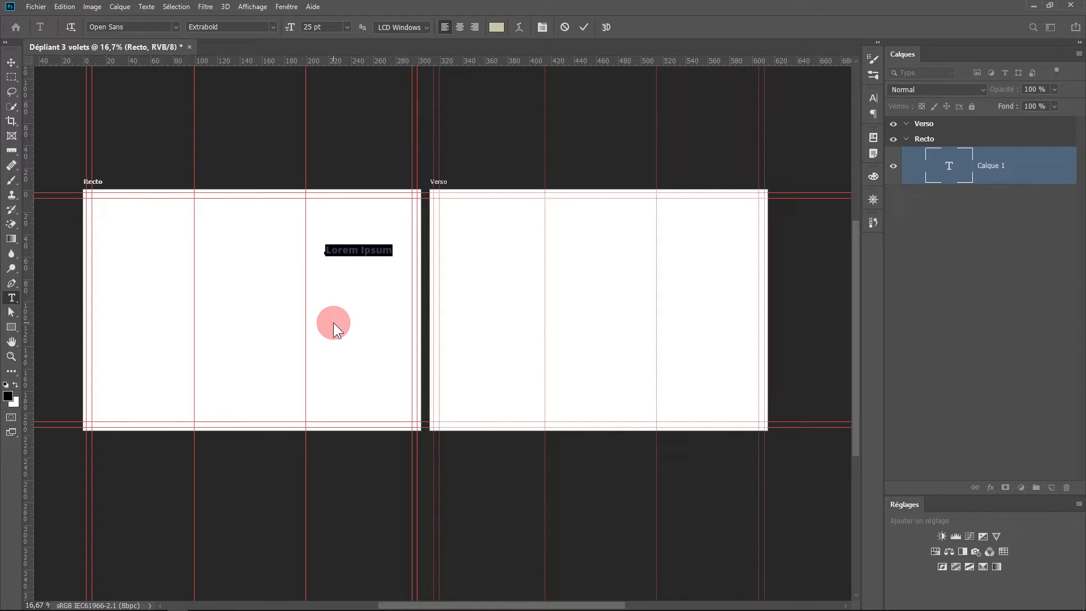
{"action": "type", "text": "Couverture"}
{"action": "left_click", "coordinate": [11, 62]}
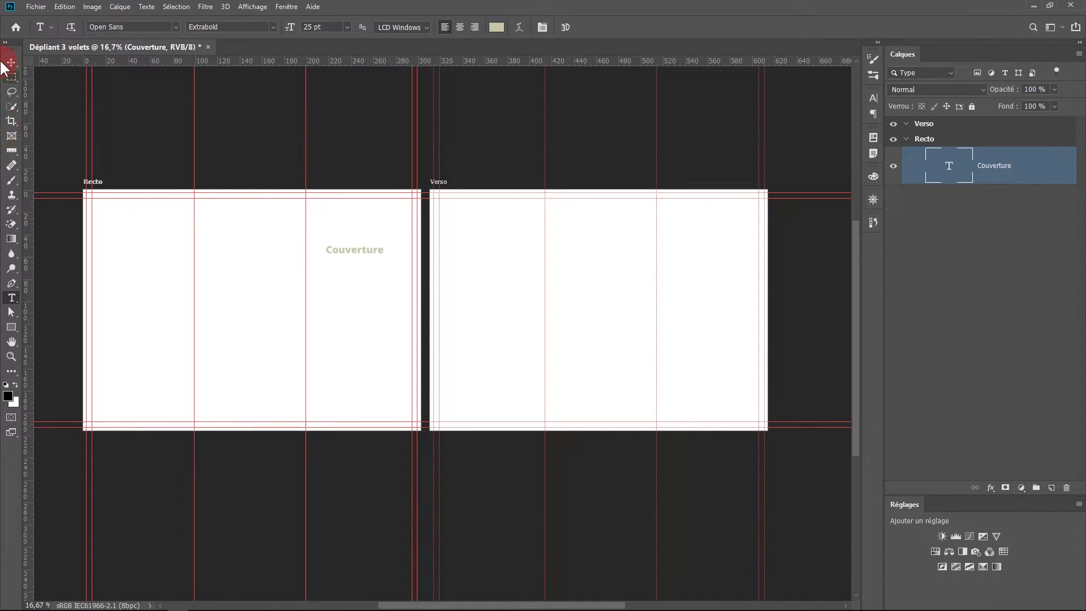
Step: Duplicate the "Couverture" label into Recto's middle panel and change its text to "Dos"
{"action": "left_click_drag", "start_coordinate": [352, 254], "coordinate": [254, 249]}
{"action": "left_click", "coordinate": [948, 169]}
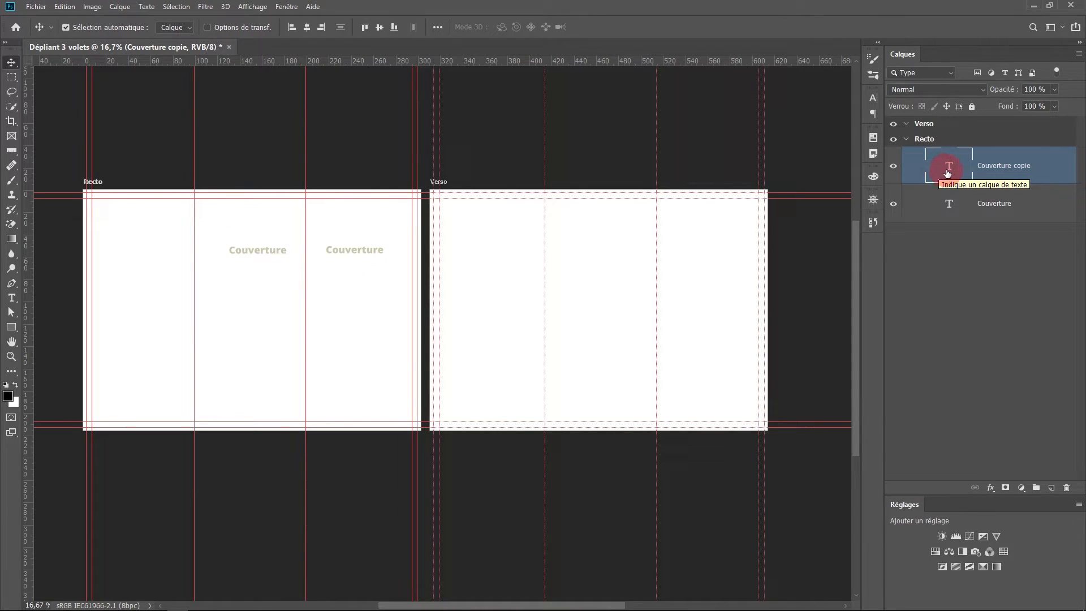
{"action": "double_click", "coordinate": [948, 170]}
{"action": "type", "text": "Dos"}
Step: Add the text "5" in the left panel of the Recto artboard
{"action": "left_click", "coordinate": [119, 256]}
{"action": "left_click", "coordinate": [12, 298]}
{"action": "left_click", "coordinate": [128, 257]}
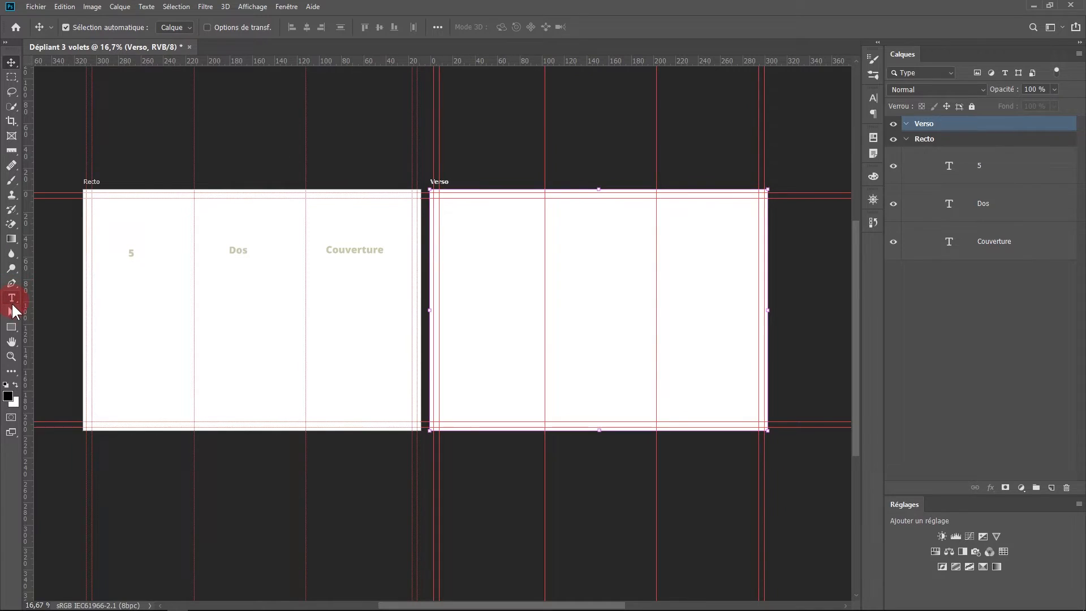
Step: Add the texts "2", "3" and "4" in the left, middle and right panels of the Verso artboard
{"action": "left_click", "coordinate": [11, 298]}
{"action": "left_click", "coordinate": [583, 241]}
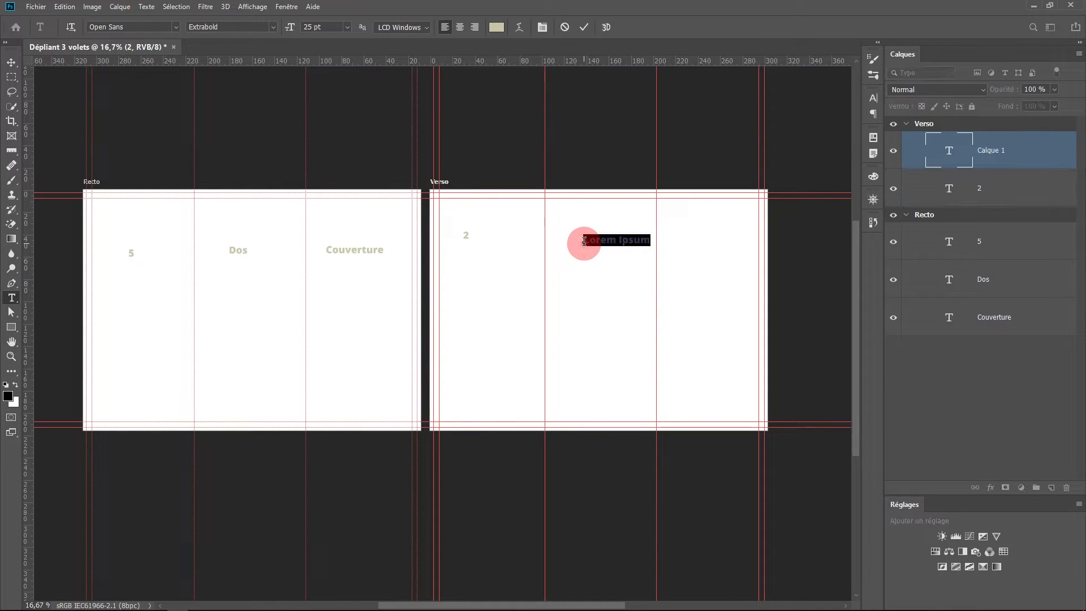
{"action": "type", "text": "3"}
{"action": "left_click", "coordinate": [706, 238]}
{"action": "type", "text": "4"}
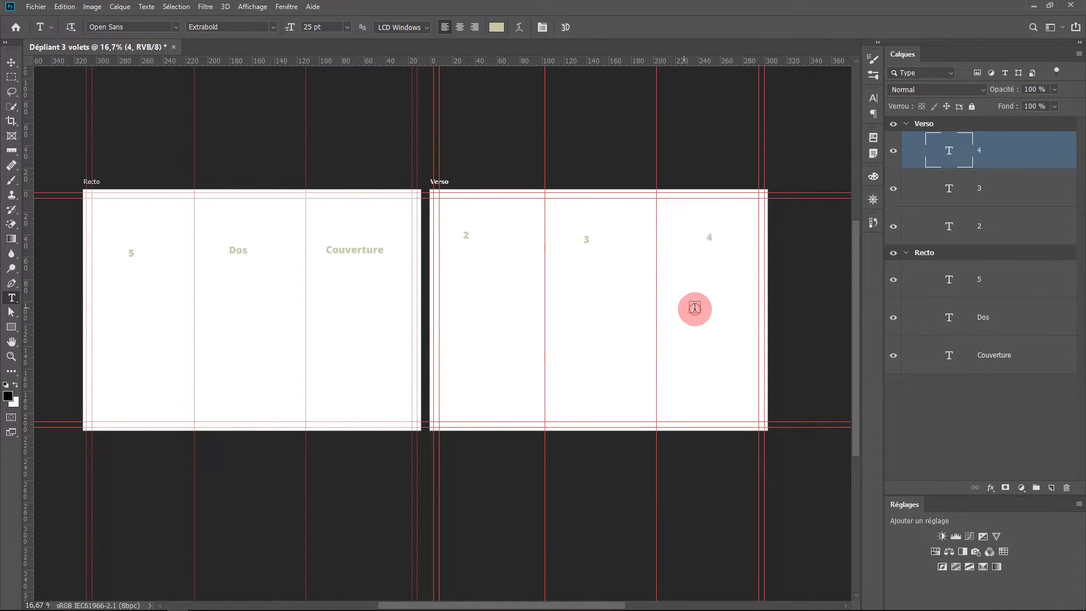
{"action": "left_click", "coordinate": [685, 261]}
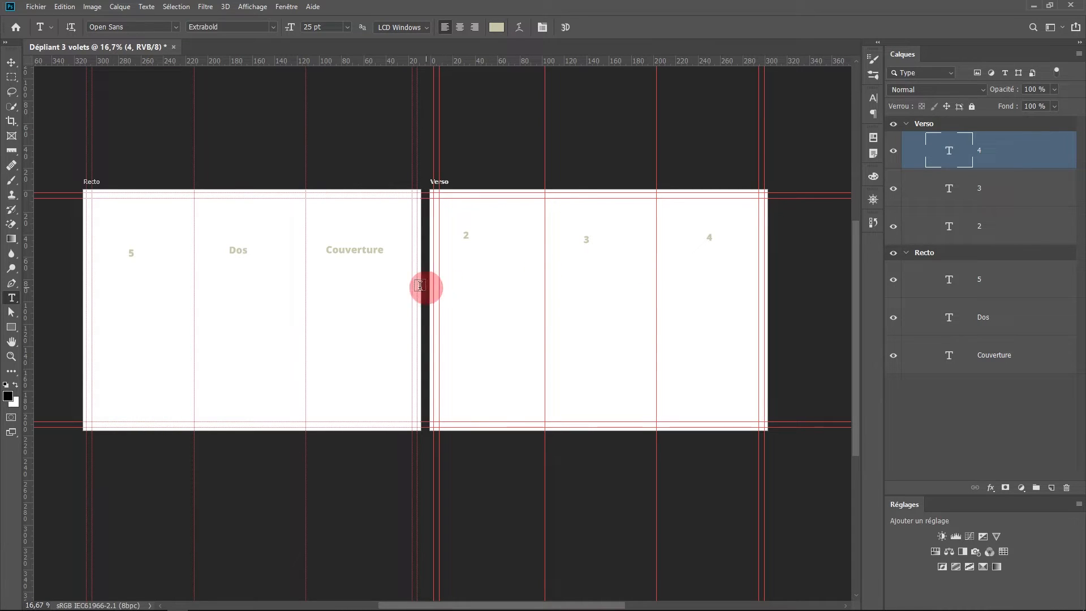
{"action": "left_click", "coordinate": [7, 63]}
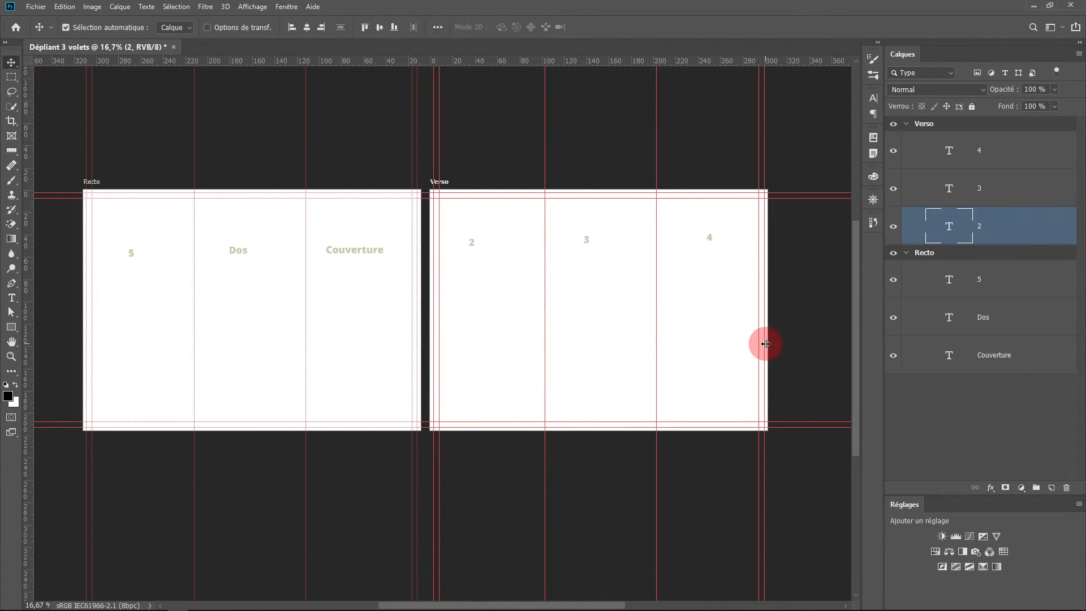
Step: Add the text "1" above "Couverture" and the text "6" above "Dos" on the Recto artboard
{"action": "left_click", "coordinate": [11, 298]}
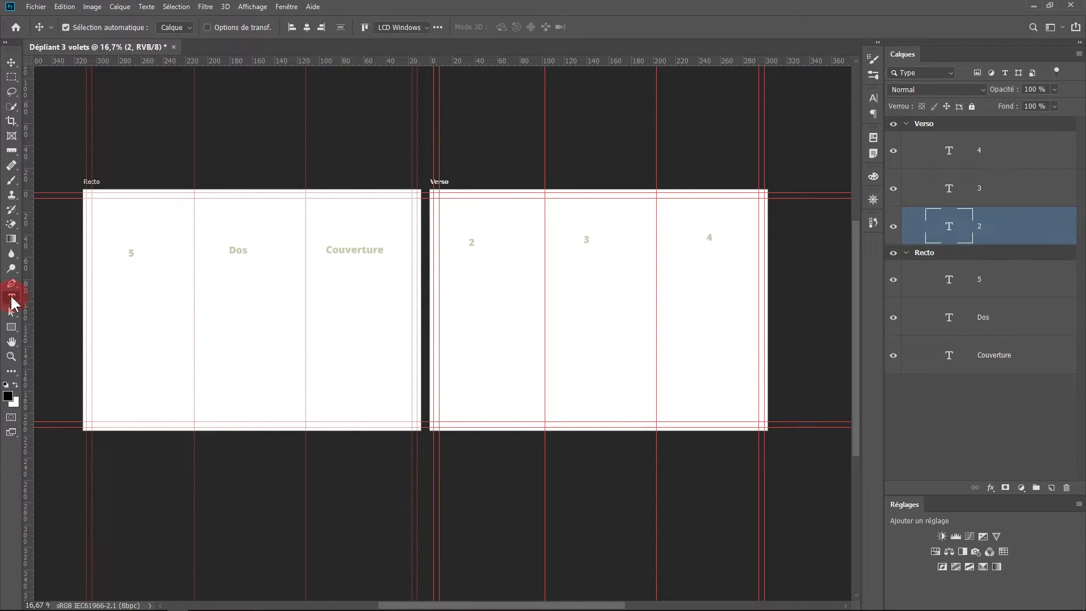
{"action": "left_click", "coordinate": [348, 225]}
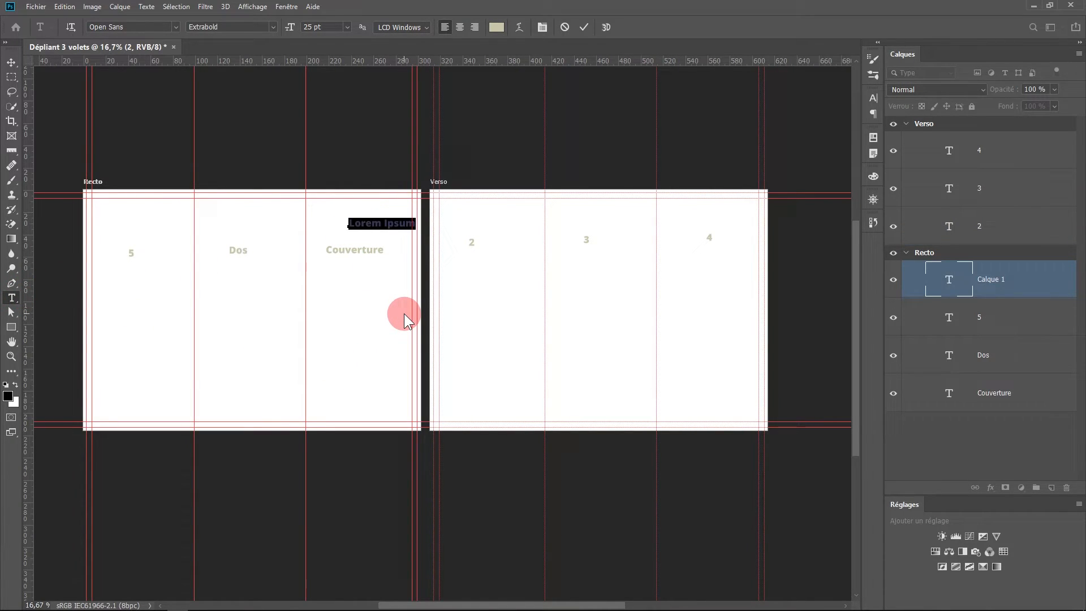
{"action": "type", "text": "1"}
{"action": "key", "text": "ctrl+Return"}
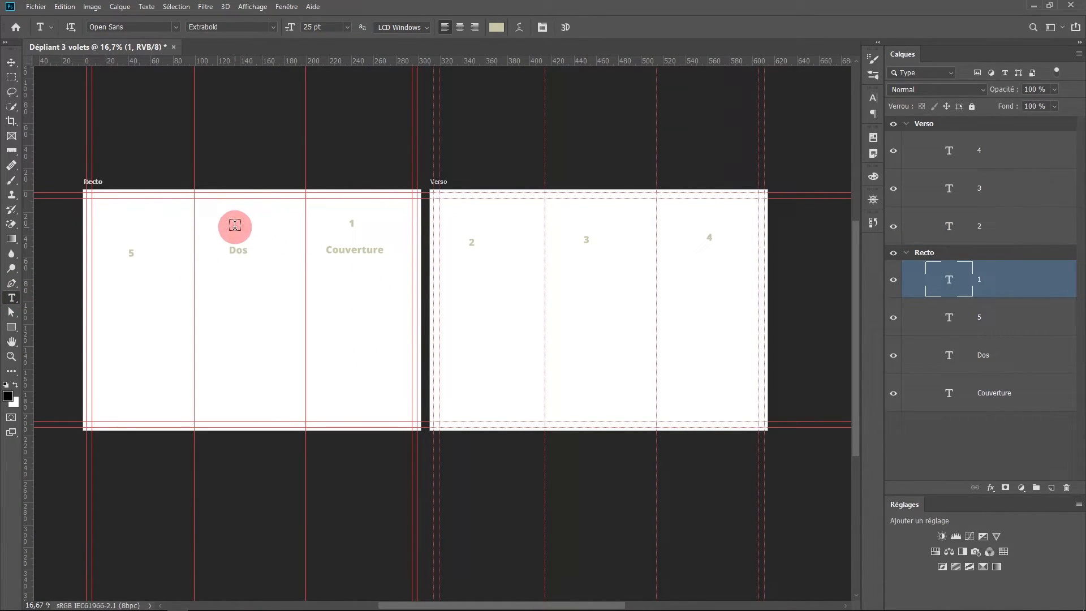
{"action": "left_click", "coordinate": [235, 225]}
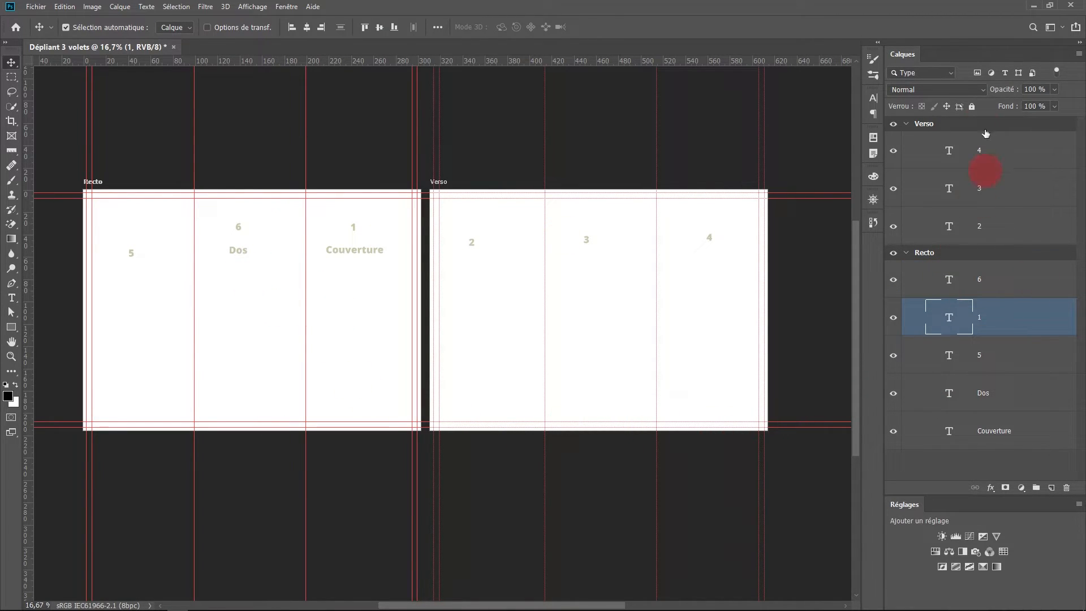
Step: Group the Verso artboard's three number layers and lock the group
{"action": "left_click", "coordinate": [985, 154]}
{"action": "left_click", "coordinate": [1004, 237], "text": "shift"}
{"action": "key", "text": "ctrl+g"}
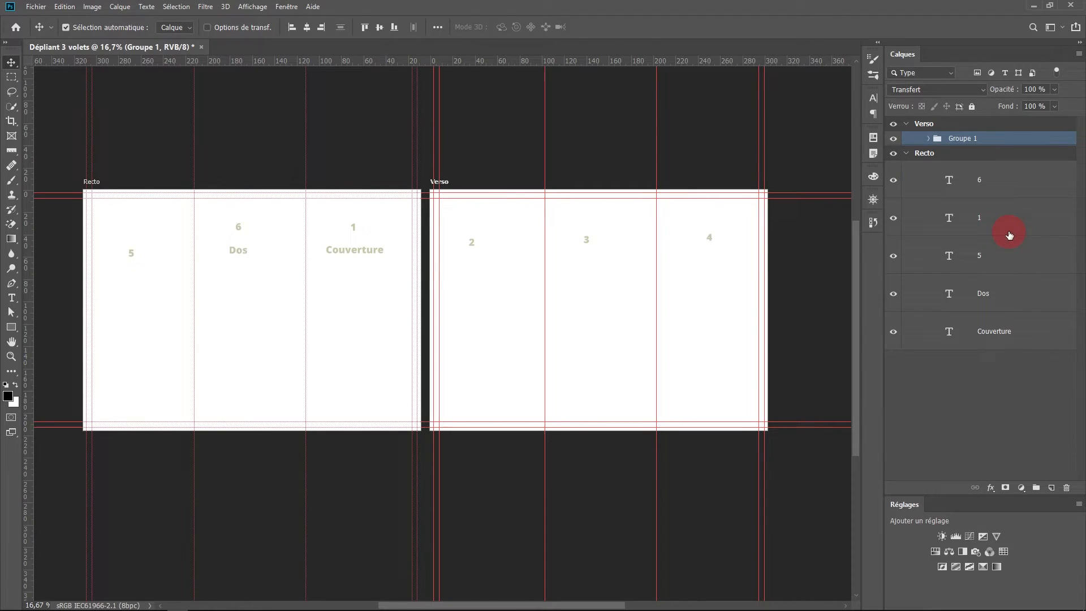
{"action": "left_click", "coordinate": [973, 107]}
Step: Group the Recto artboard's five text layers and rename the Verso label group as Indications
{"action": "left_click", "coordinate": [979, 180]}
{"action": "left_click", "coordinate": [973, 326], "text": "shift"}
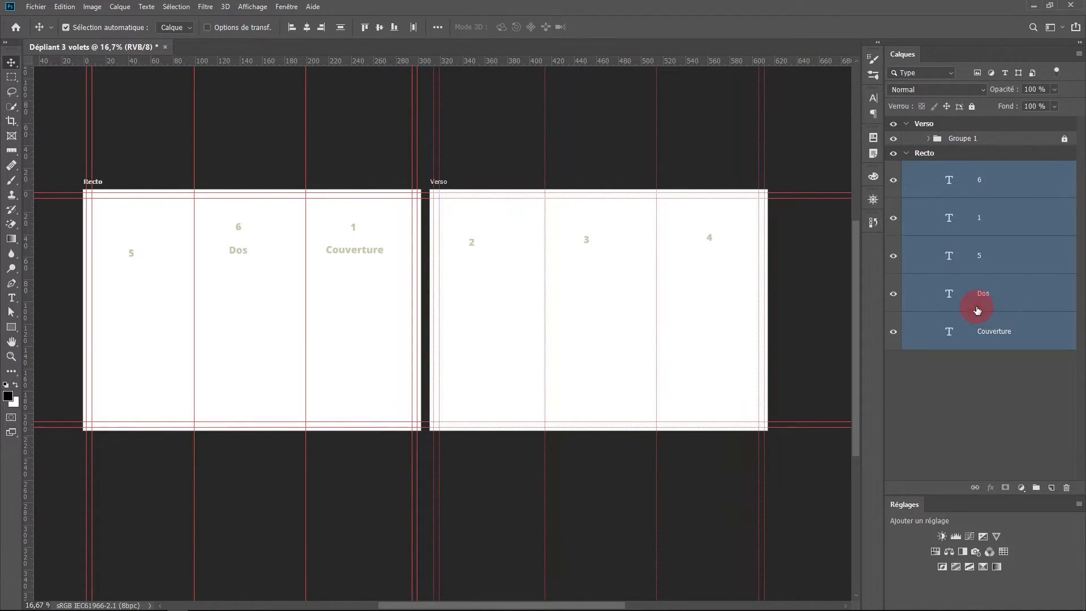
{"action": "key", "text": "ctrl+g"}
{"action": "double_click", "coordinate": [958, 140]}
{"action": "key", "text": "BackSpace"}
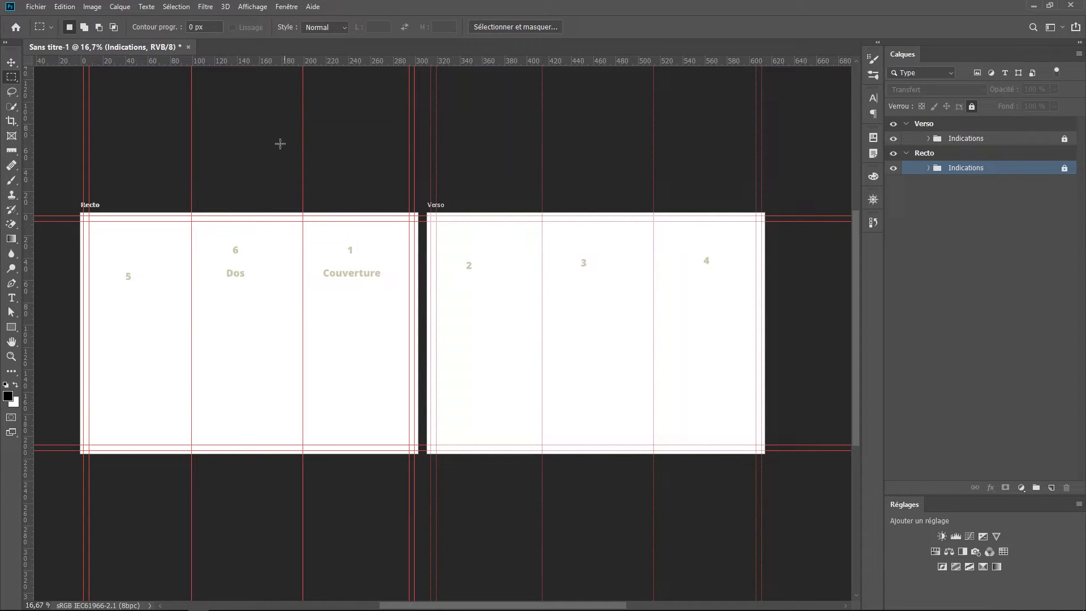
Step: Save the document as the template Dépliant-3_volets_plis_roulés.psdt and close it
{"action": "left_click", "coordinate": [35, 7]}
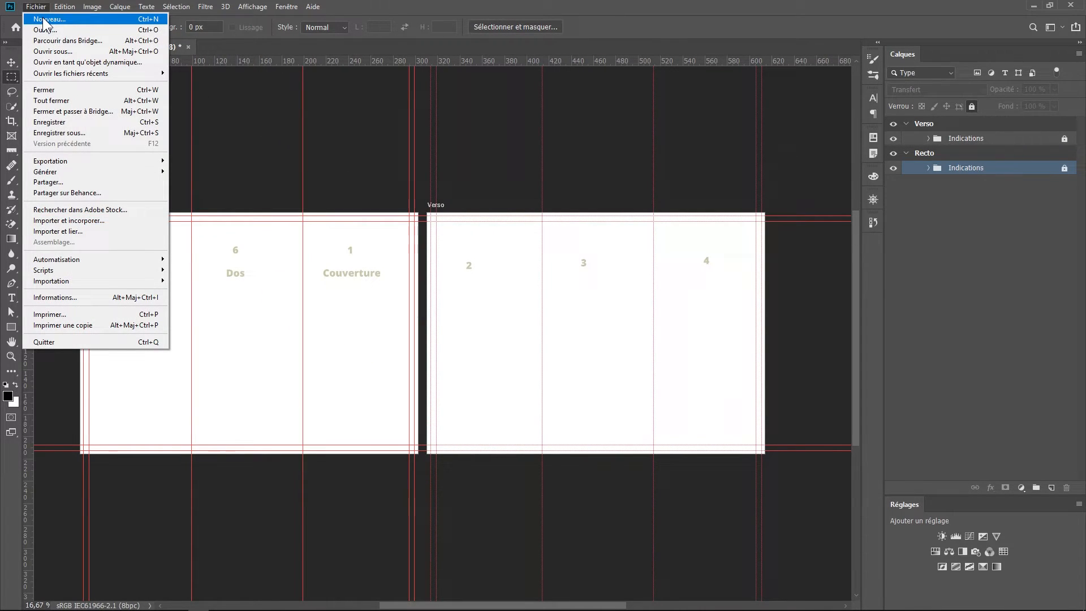
{"action": "left_click", "coordinate": [56, 133]}
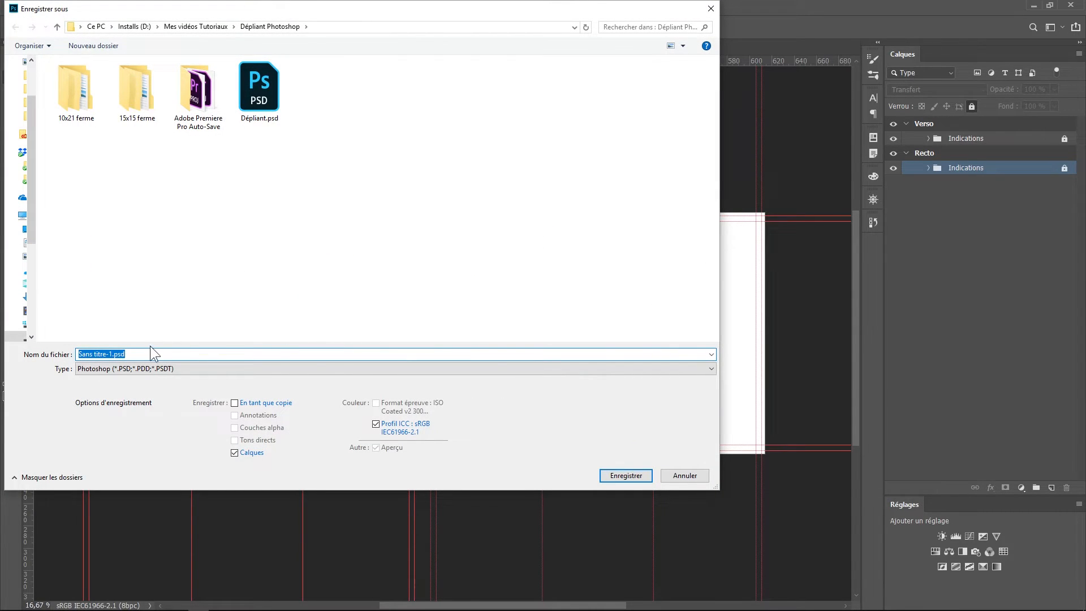
{"action": "left_click_drag", "start_coordinate": [146, 356], "coordinate": [86, 357]}
{"action": "left_click_drag", "start_coordinate": [87, 357], "coordinate": [4, 374]}
{"action": "type", "text": "Dépliant-3_volets_plis_roulés.psdt"}
{"action": "left_click", "coordinate": [621, 475]}
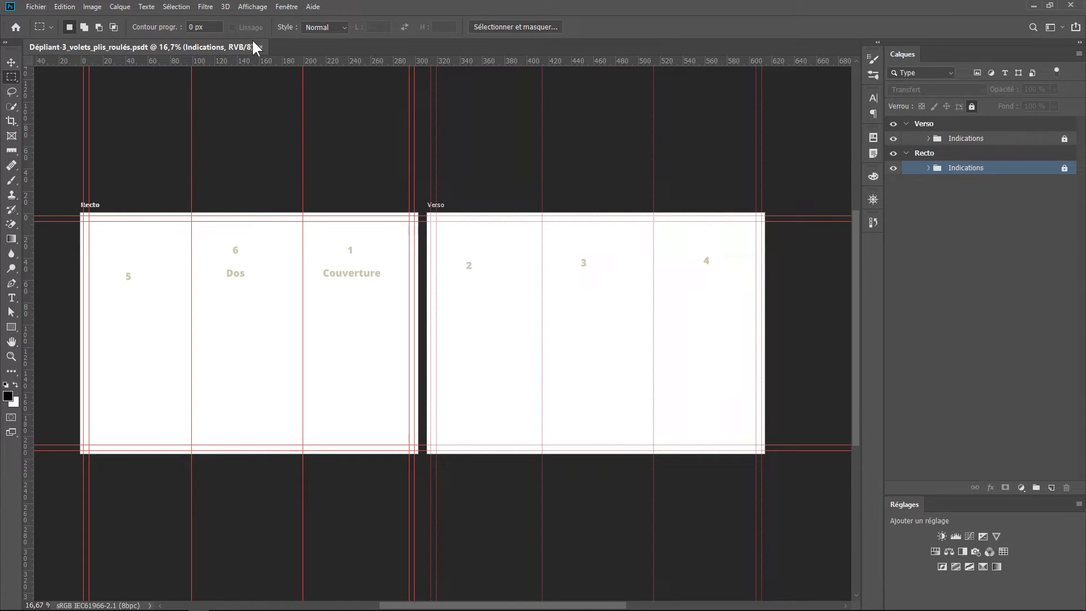
{"action": "left_click", "coordinate": [262, 46]}
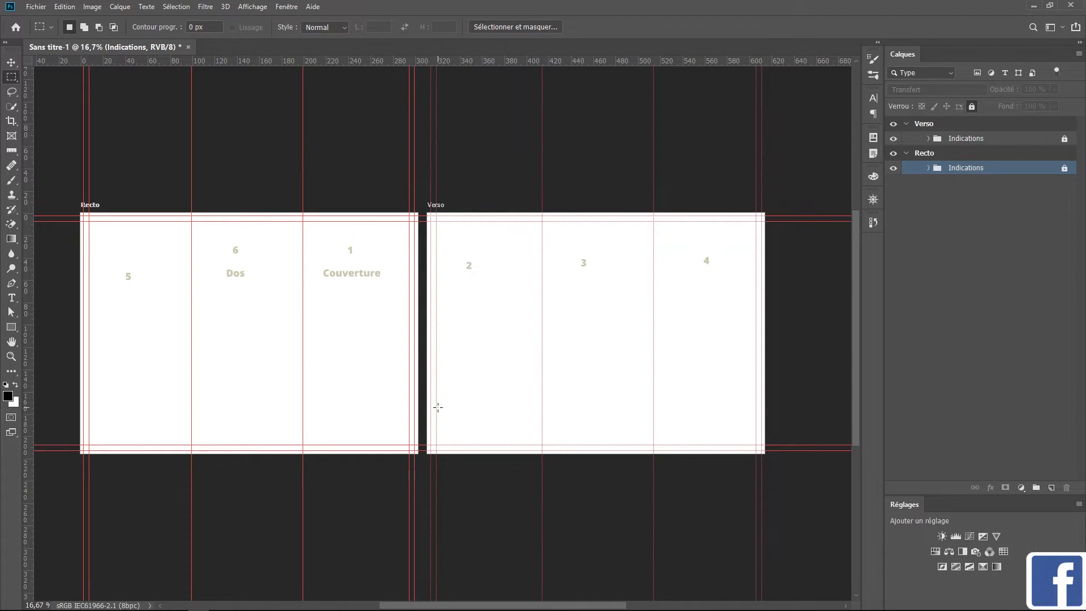
Step: Open the Save As dialog for the untitled leaflet document
{"action": "left_click", "coordinate": [36, 6]}
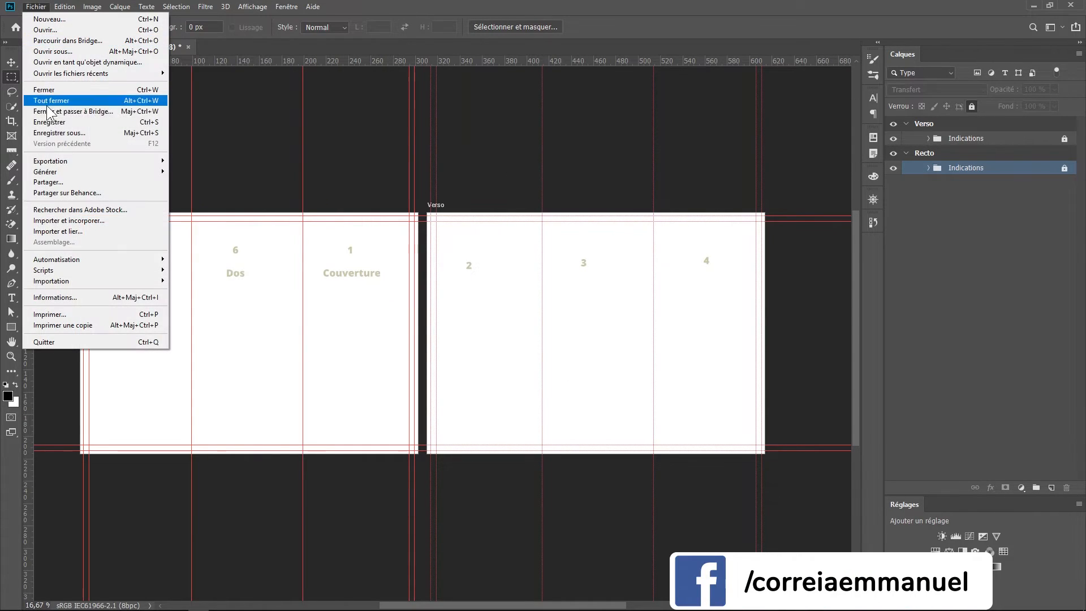
{"action": "left_click", "coordinate": [60, 133]}
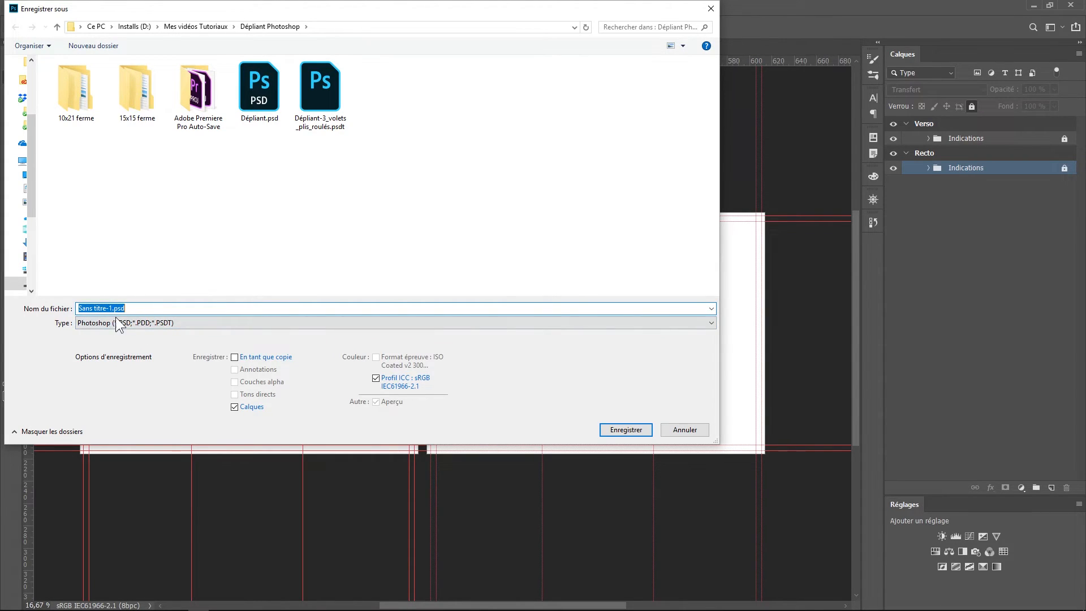
{"action": "left_click", "coordinate": [453, 287]}
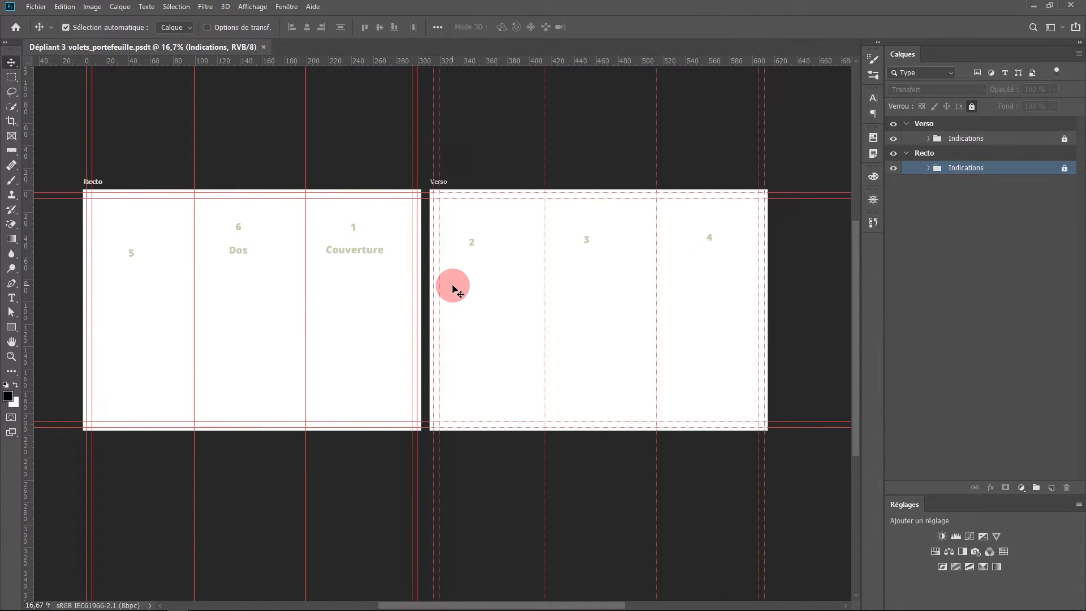
{"action": "left_click", "coordinate": [432, 223]}
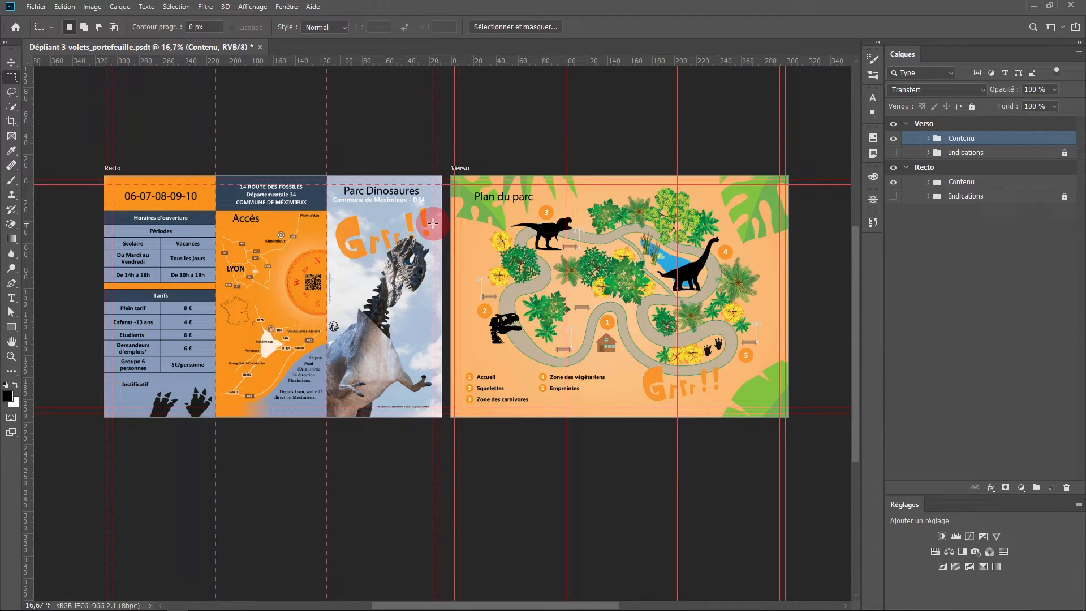
Step: Examine the finished dinosaur park leaflet, covering the three Recto panels and the park map on Verso
{"action": "scroll", "coordinate": [414, 307], "scroll_direction": "up", "scroll_amount": 2}
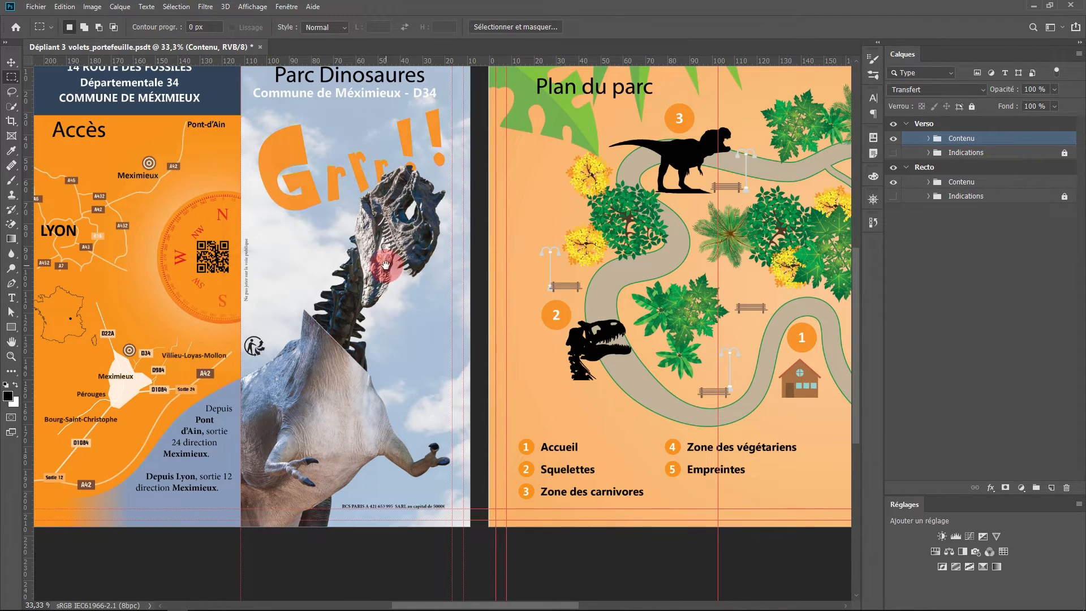
{"action": "left_click_drag", "start_coordinate": [386, 264], "coordinate": [596, 342]}
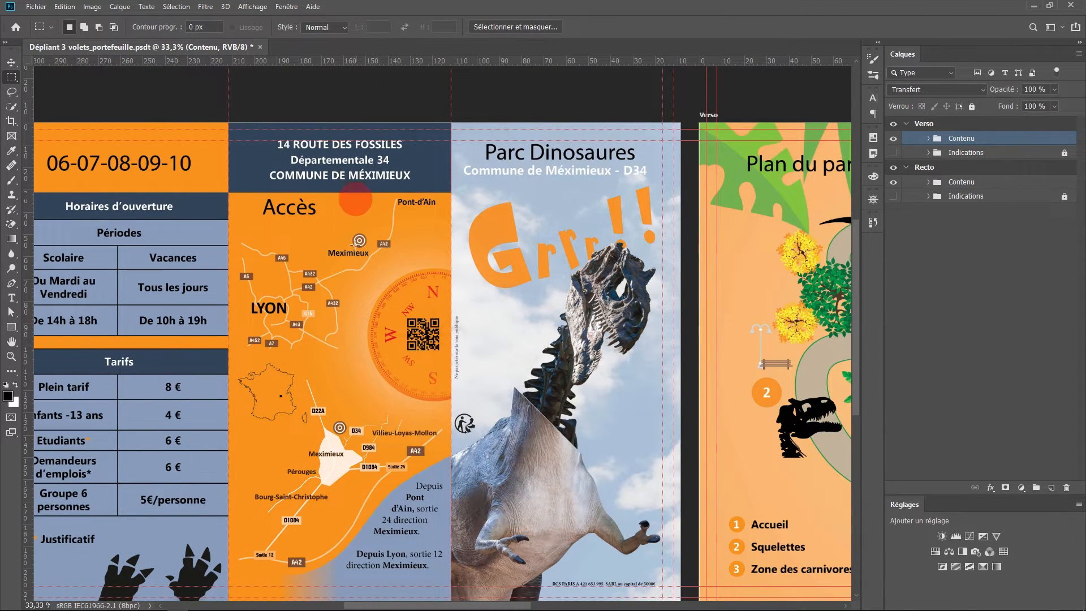
{"action": "left_click_drag", "start_coordinate": [343, 361], "coordinate": [458, 327]}
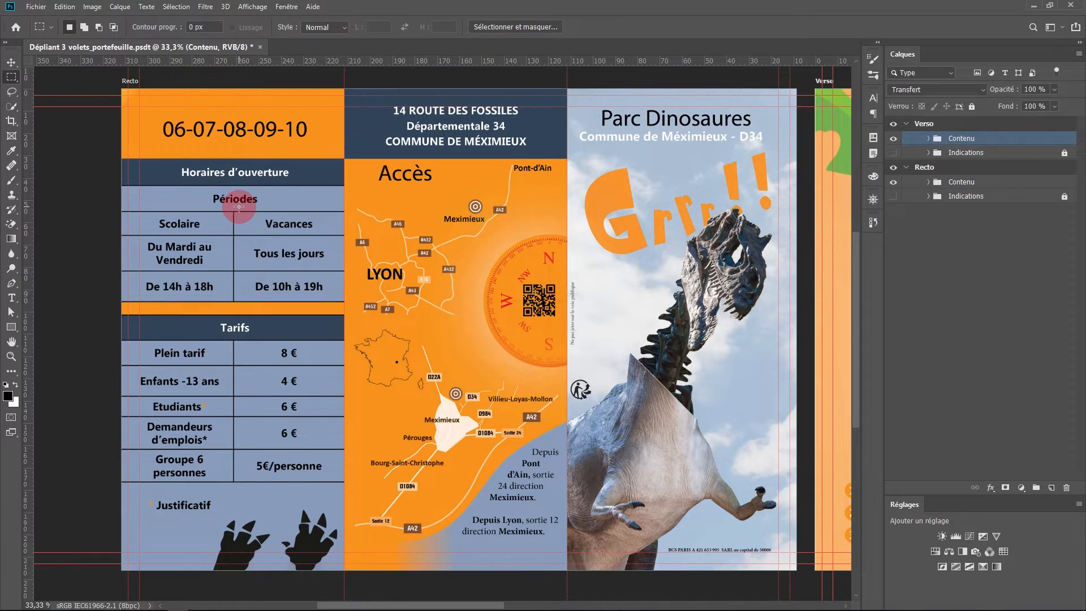
{"action": "left_click_drag", "start_coordinate": [747, 298], "coordinate": [159, 298]}
{"action": "left_click_drag", "start_coordinate": [451, 307], "coordinate": [374, 312]}
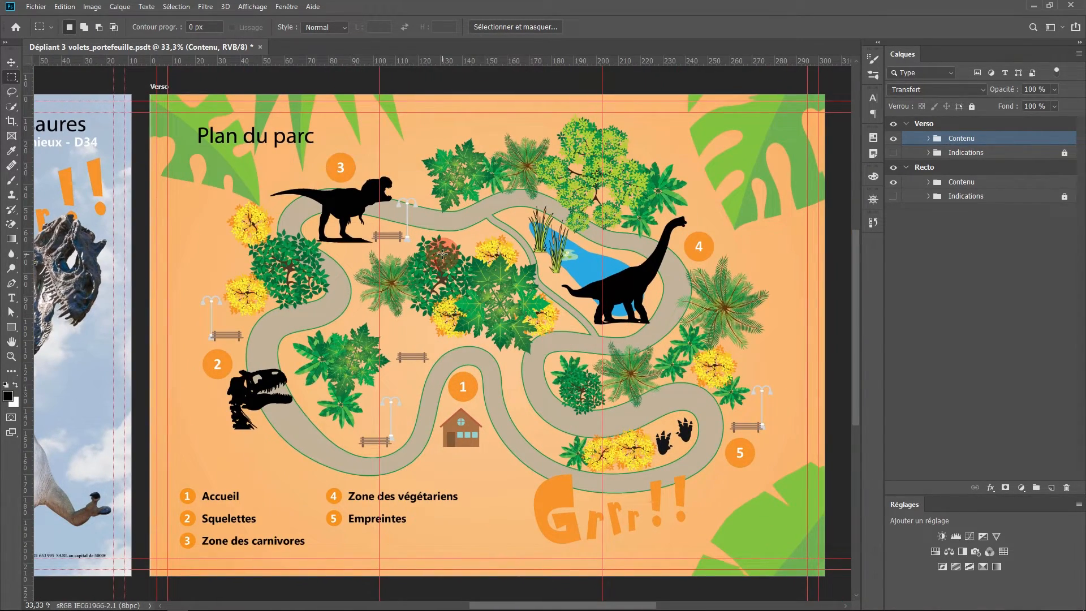
{"action": "left_click", "coordinate": [370, 266], "text": "alt"}
{"action": "left_click_drag", "start_coordinate": [371, 265], "coordinate": [535, 226]}
{"action": "left_click", "coordinate": [459, 269], "text": "alt"}
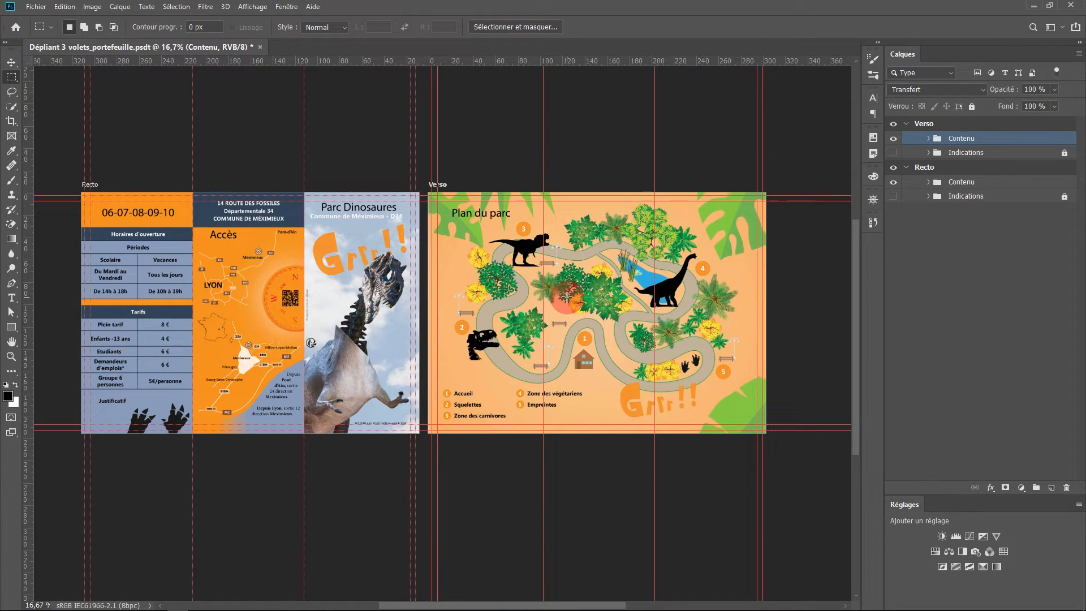
Step: Examine the legal notice and recycling logo on the leaflet's cover panel up close
{"action": "left_click", "coordinate": [361, 421], "text": "ctrl"}
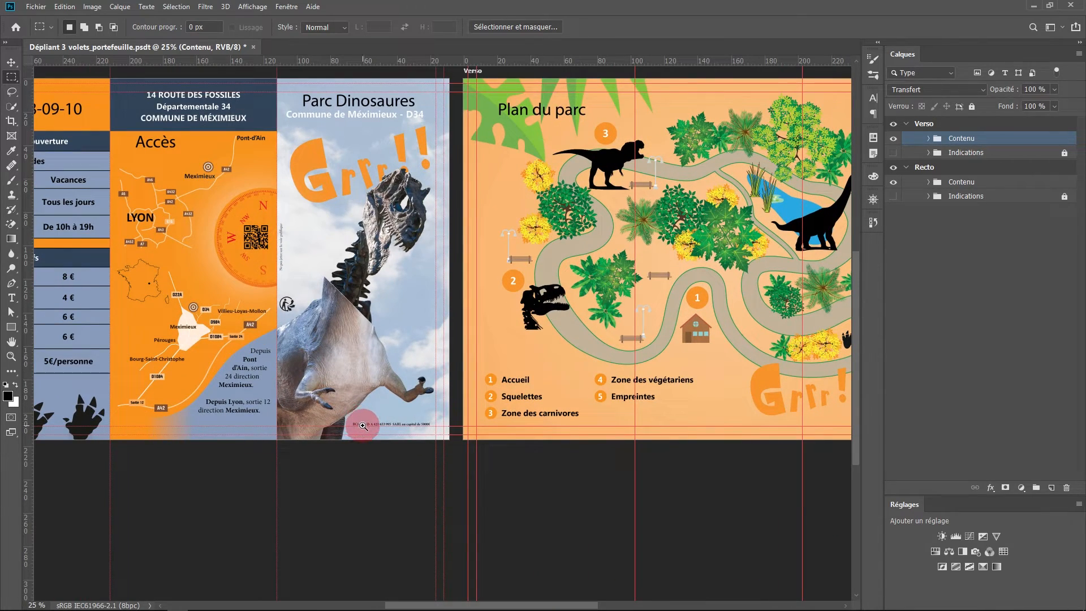
{"action": "left_click_drag", "start_coordinate": [364, 426], "coordinate": [554, 358]}
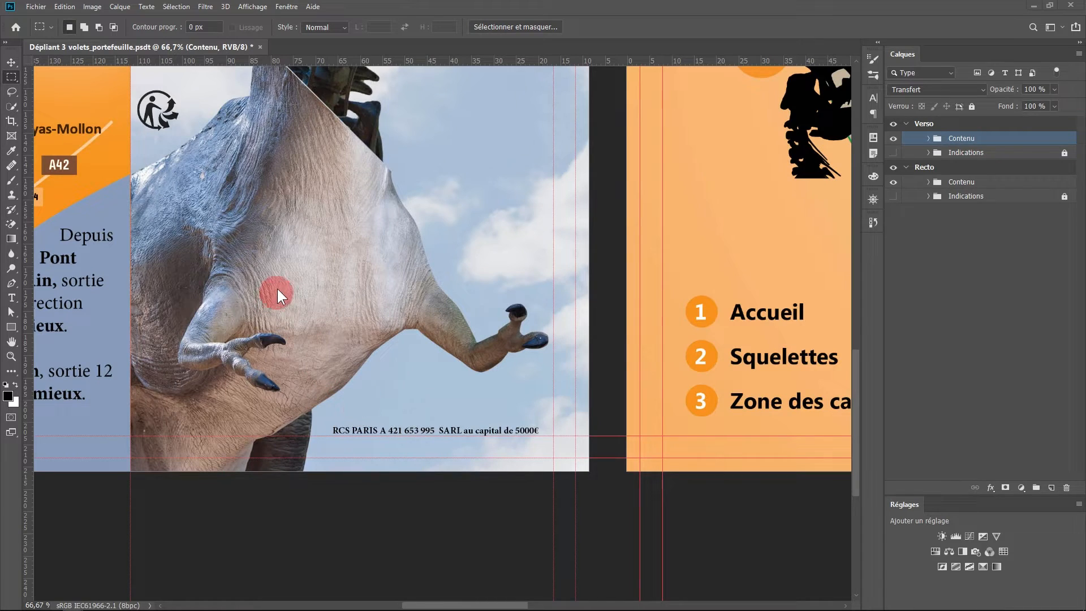
{"action": "left_click_drag", "start_coordinate": [359, 279], "coordinate": [413, 479]}
{"action": "left_click_drag", "start_coordinate": [383, 219], "coordinate": [418, 387]}
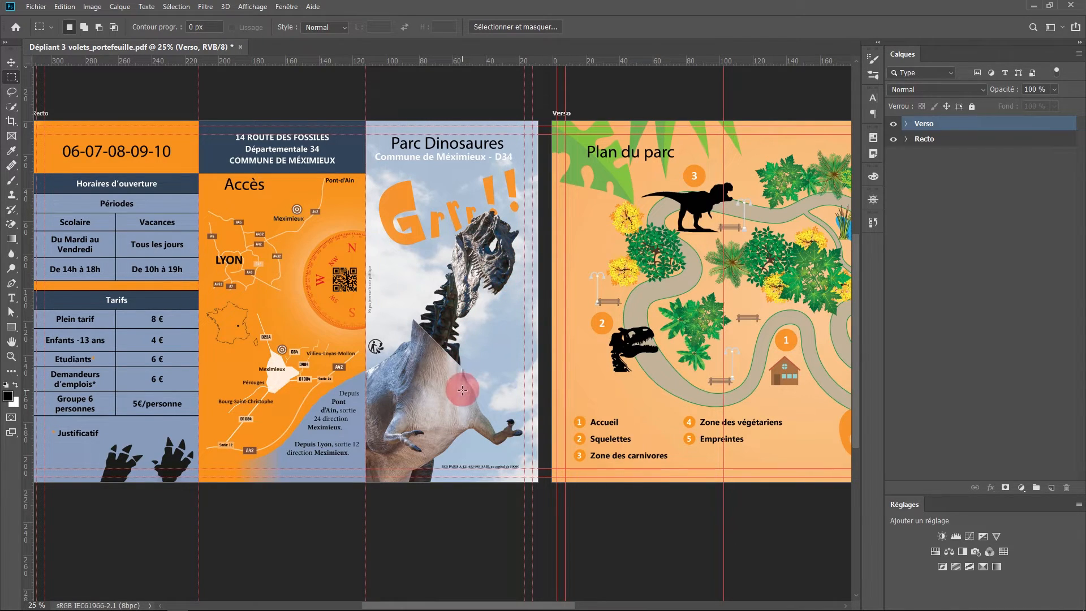
{"action": "left_click_drag", "start_coordinate": [545, 238], "coordinate": [333, 246]}
{"action": "left_click_drag", "start_coordinate": [754, 185], "coordinate": [675, 195]}
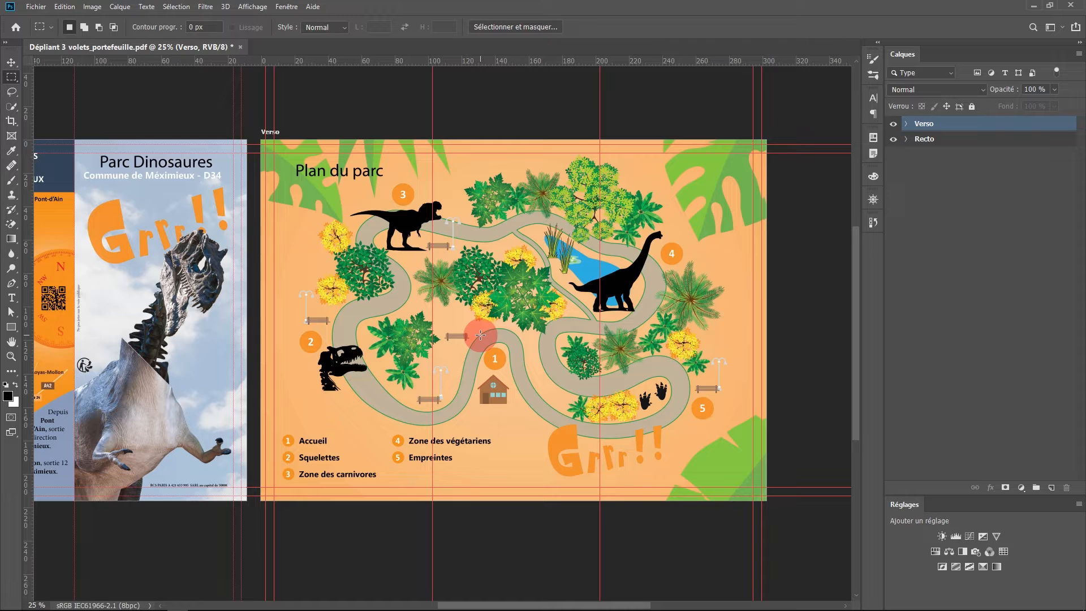
{"action": "scroll", "coordinate": [481, 335], "scroll_direction": "left", "scroll_amount": 10}
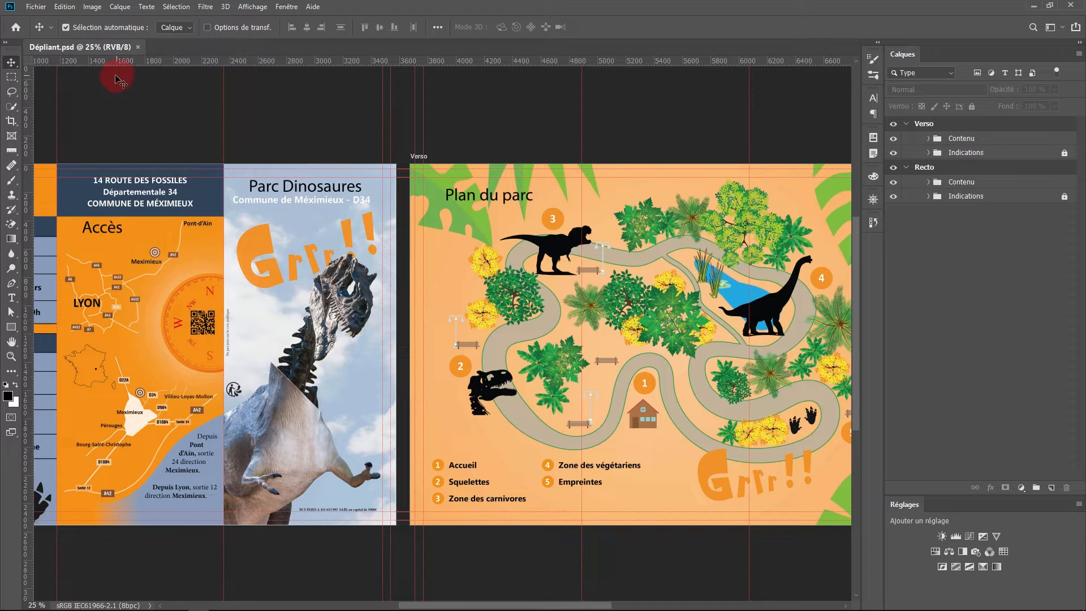
{"action": "left_click_drag", "start_coordinate": [150, 126], "coordinate": [351, 141]}
{"action": "left_click_drag", "start_coordinate": [558, 153], "coordinate": [283, 148]}
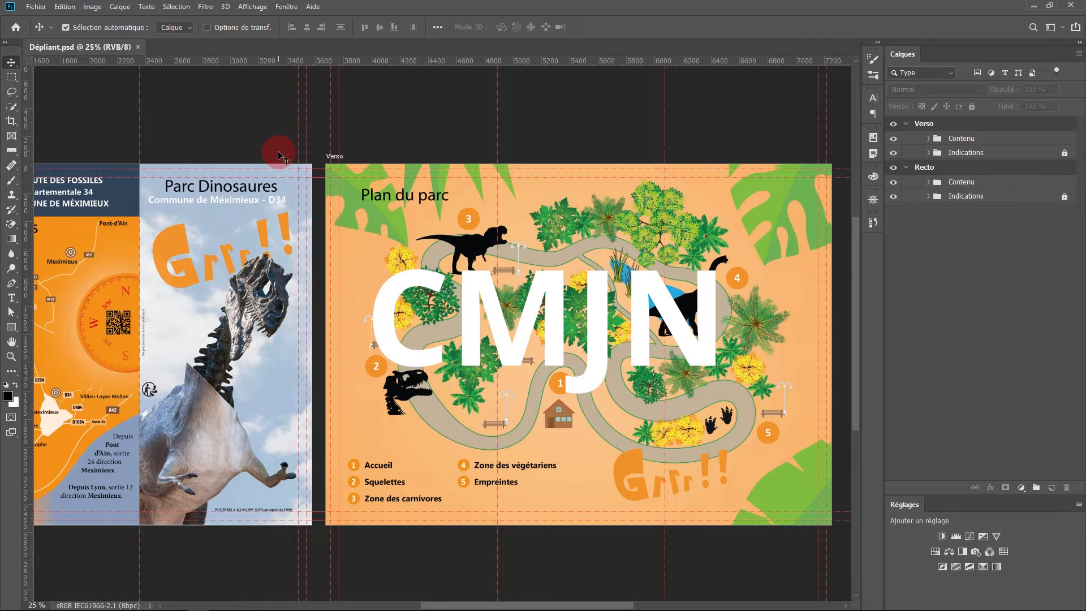
{"action": "left_click_drag", "start_coordinate": [281, 155], "coordinate": [502, 177]}
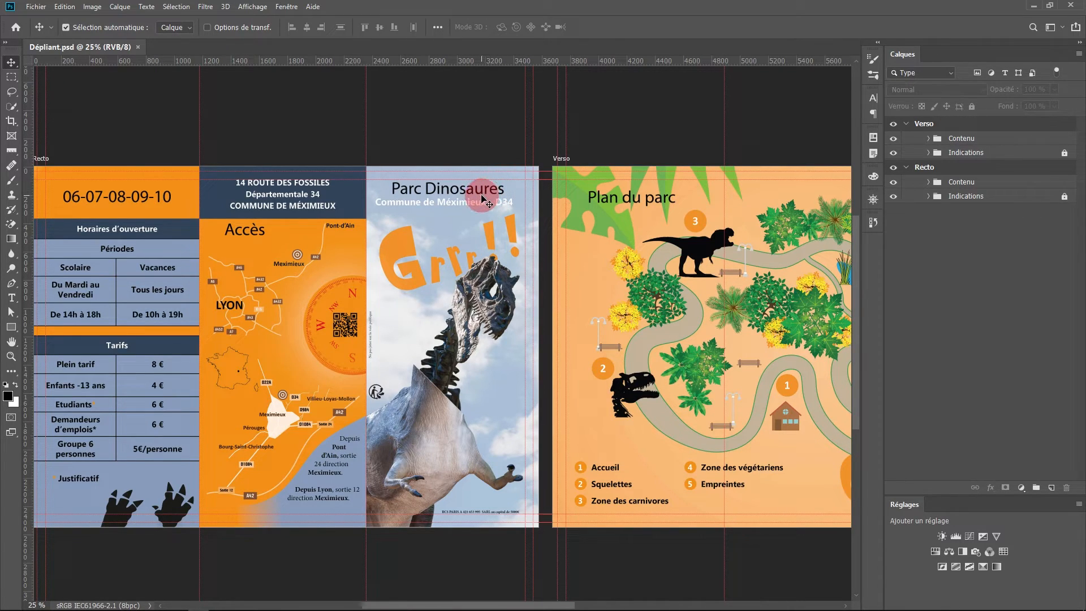
{"action": "left_click_drag", "start_coordinate": [478, 199], "coordinate": [404, 184]}
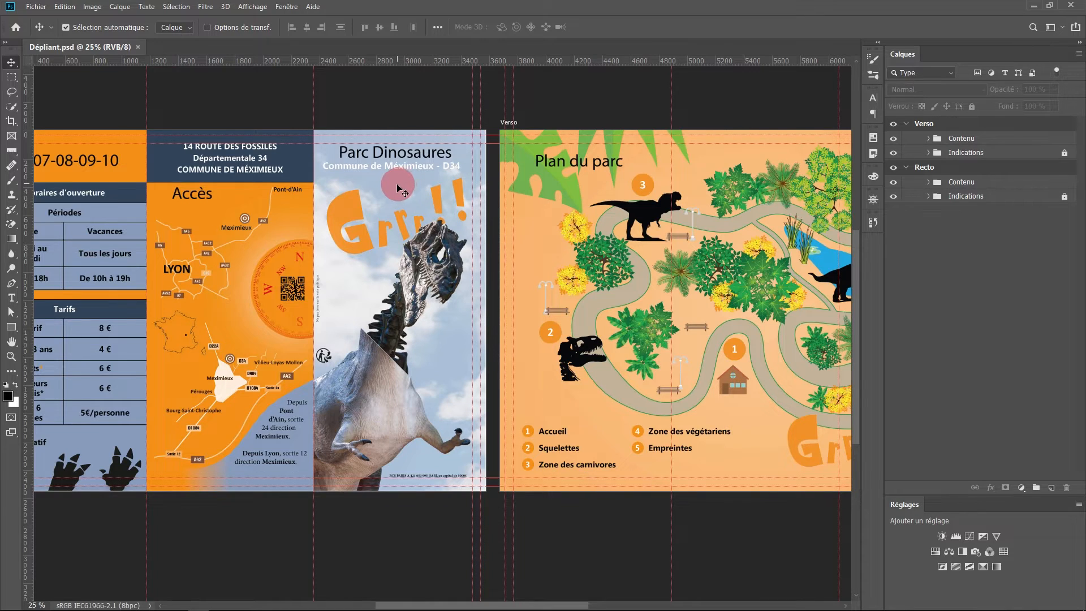
{"action": "left_click_drag", "start_coordinate": [399, 188], "coordinate": [445, 222]}
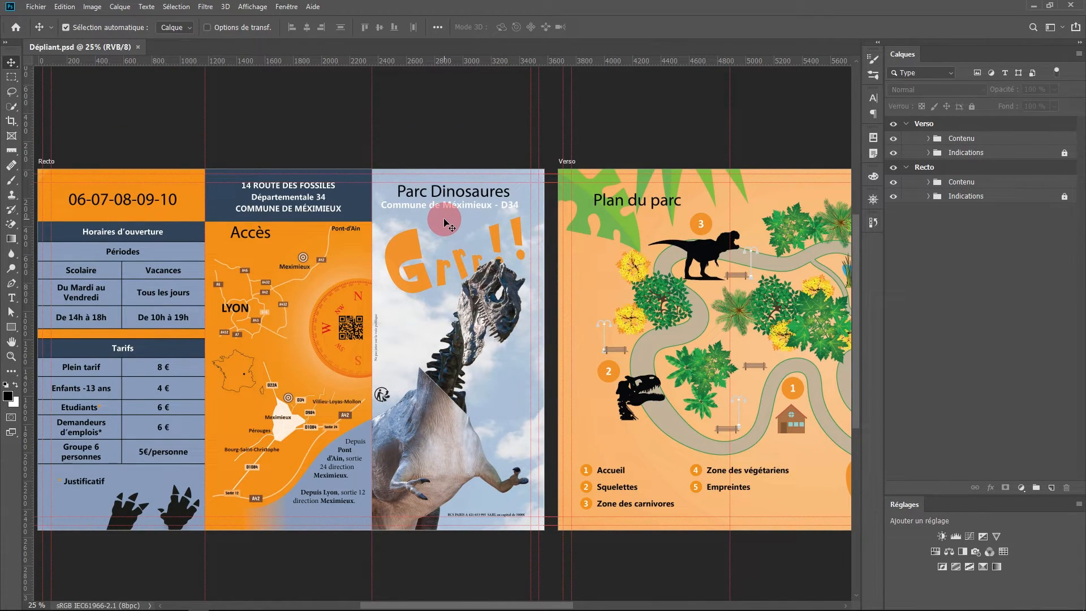
{"action": "left_click_drag", "start_coordinate": [445, 223], "coordinate": [493, 227]}
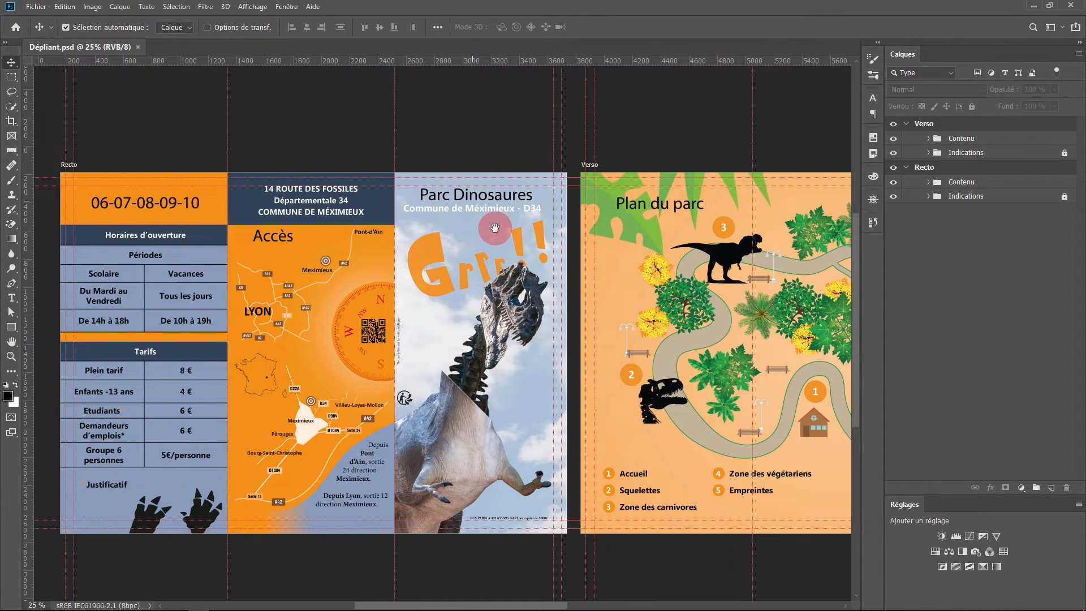
{"action": "left_click_drag", "start_coordinate": [421, 278], "coordinate": [497, 262]}
{"action": "left_click_drag", "start_coordinate": [329, 232], "coordinate": [228, 241]}
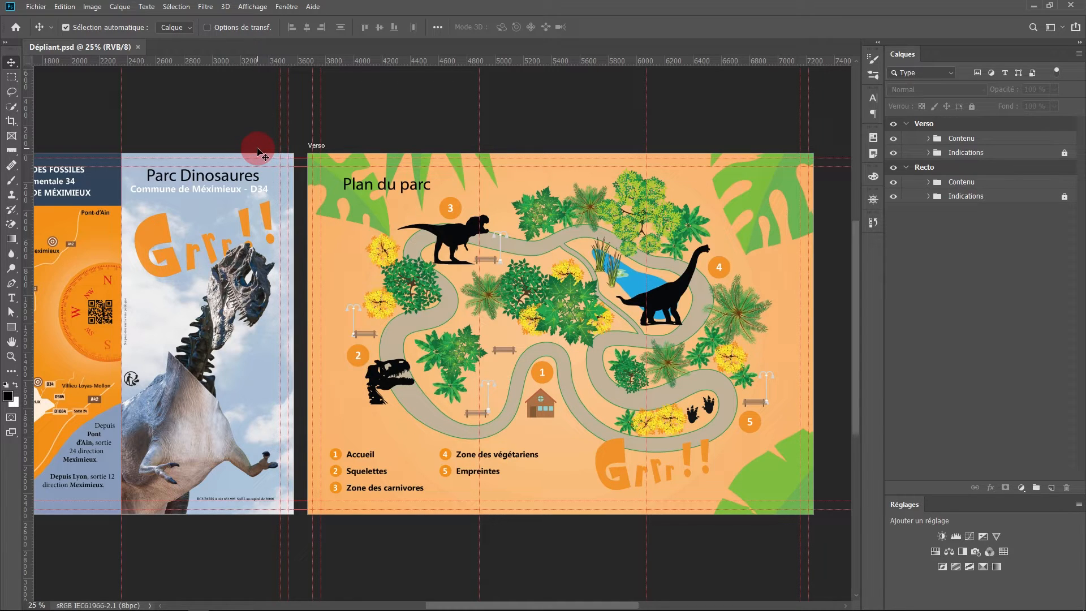
{"action": "left_click_drag", "start_coordinate": [219, 158], "coordinate": [385, 160]}
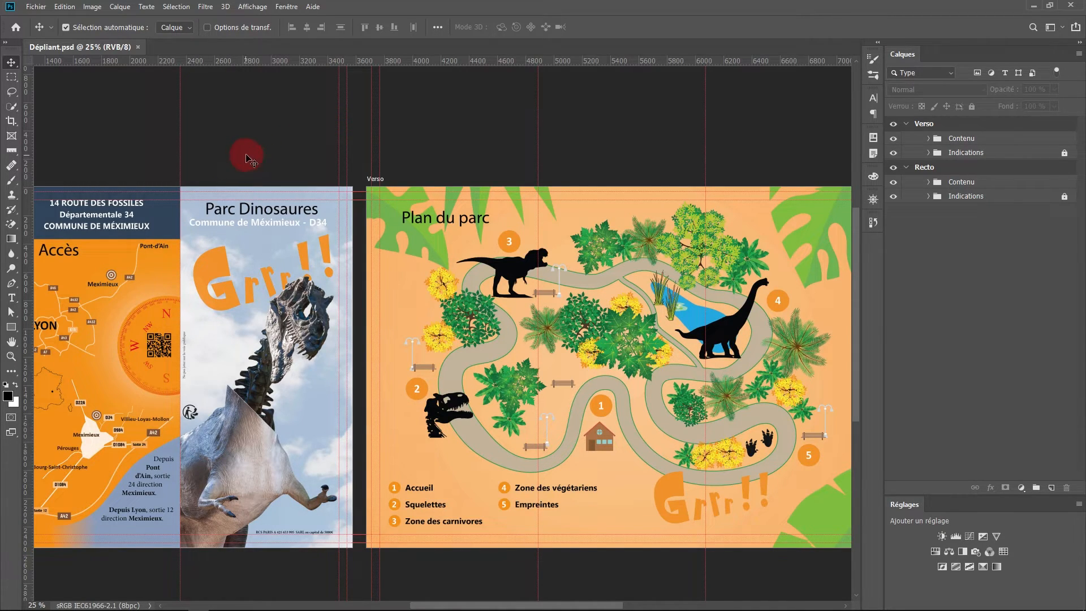
{"action": "left_click_drag", "start_coordinate": [259, 150], "coordinate": [219, 124]}
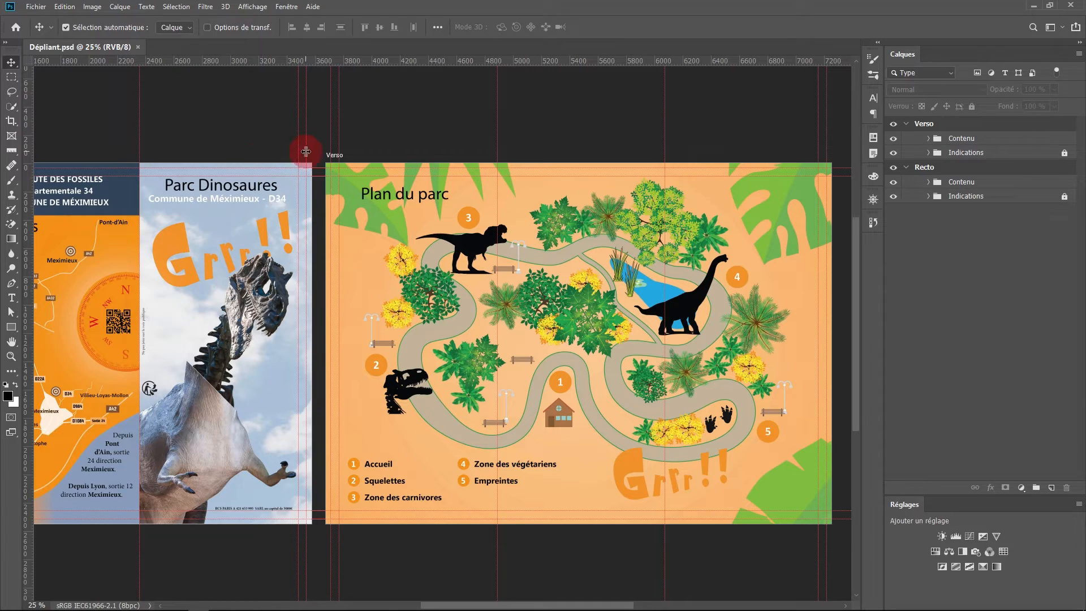
Step: Brush a vertical test scribble in vivid magenta (#de00ff) on a new Recto layer, beside the dinosaur's neck on the cover panel
{"action": "left_click_drag", "start_coordinate": [263, 180], "coordinate": [549, 170]}
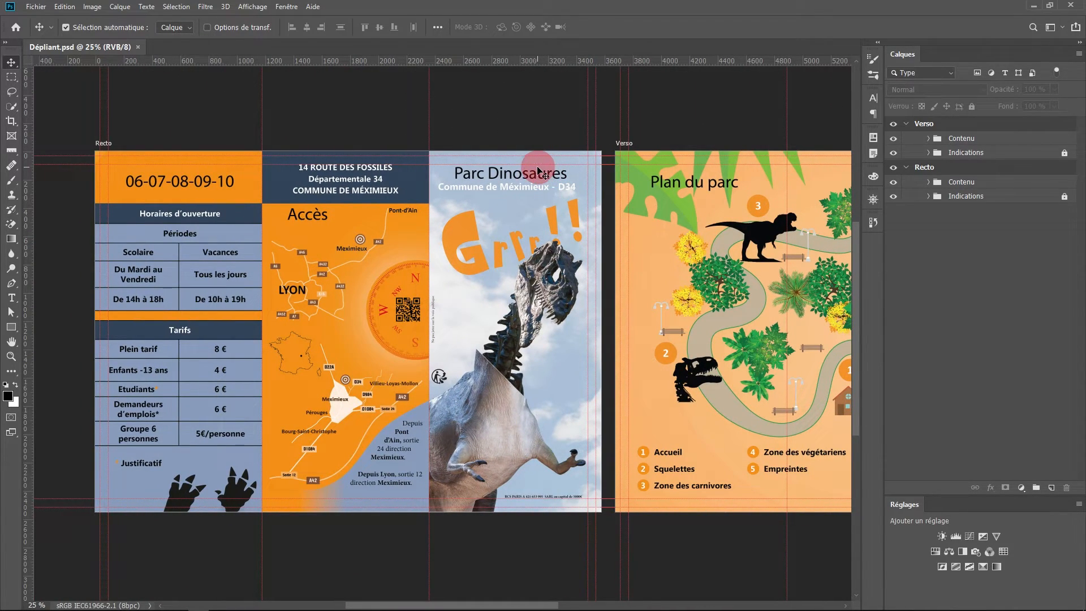
{"action": "left_click", "coordinate": [950, 169]}
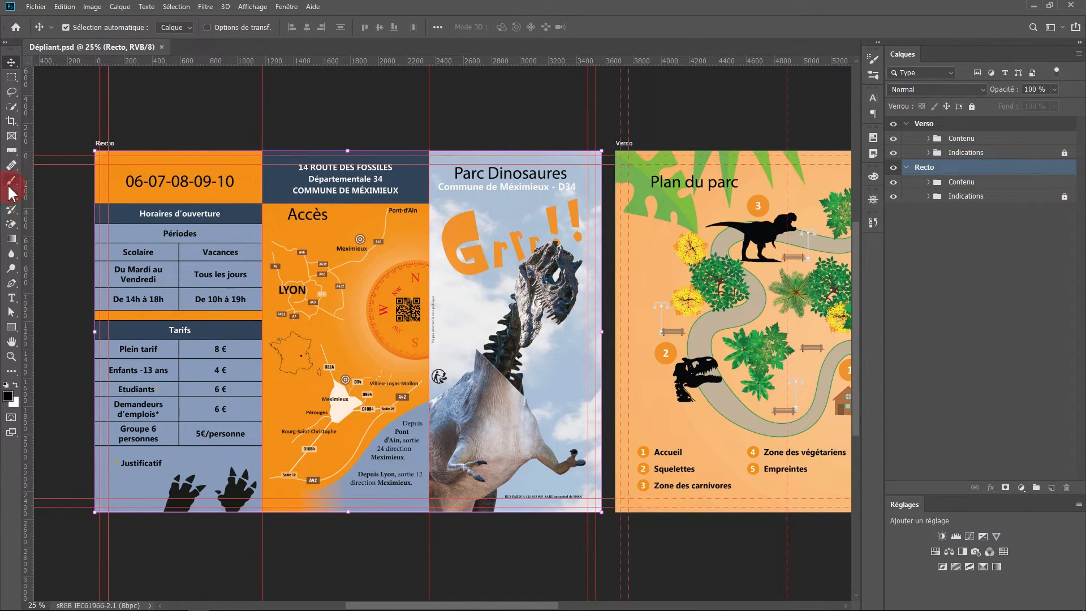
{"action": "left_click", "coordinate": [12, 180]}
{"action": "left_click", "coordinate": [8, 395]}
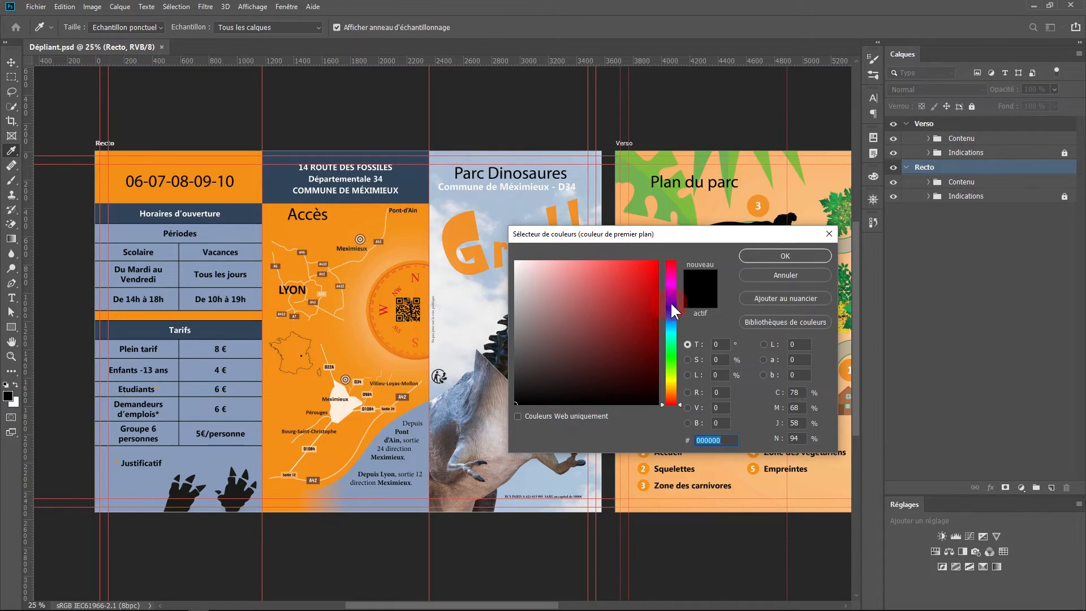
{"action": "mouse_move", "coordinate": [670, 270]}
{"action": "left_mouse_down"}
{"action": "mouse_move", "coordinate": [670, 288]}
{"action": "mouse_move", "coordinate": [670, 261]}
{"action": "left_mouse_up"}
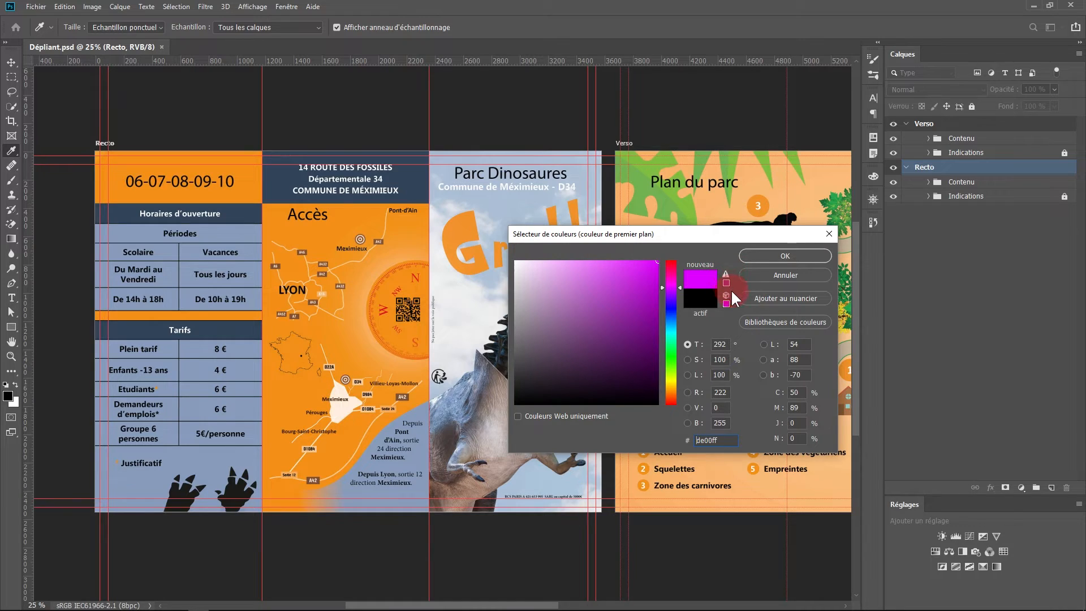
{"action": "left_click", "coordinate": [764, 259]}
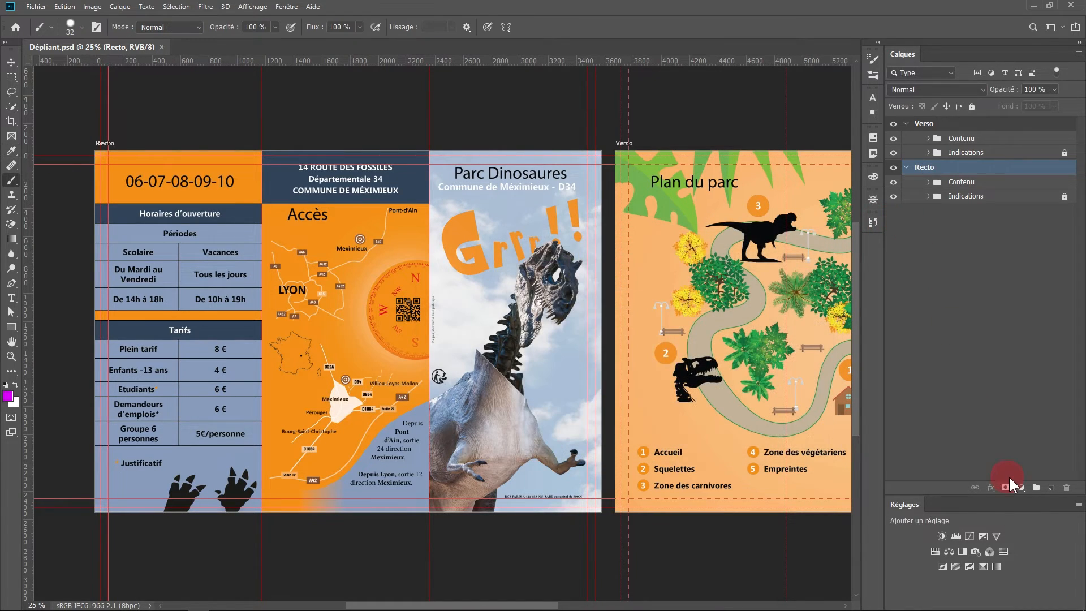
{"action": "left_click", "coordinate": [1048, 485]}
{"action": "mouse_move", "coordinate": [453, 257]}
{"action": "left_mouse_down"}
{"action": "mouse_move", "coordinate": [457, 317]}
{"action": "mouse_move", "coordinate": [473, 284]}
{"action": "mouse_move", "coordinate": [470, 376]}
{"action": "mouse_move", "coordinate": [460, 305]}
{"action": "mouse_move", "coordinate": [488, 314]}
{"action": "left_mouse_up"}
{"action": "scroll", "coordinate": [525, 318], "scroll_direction": "up", "scroll_amount": 2}
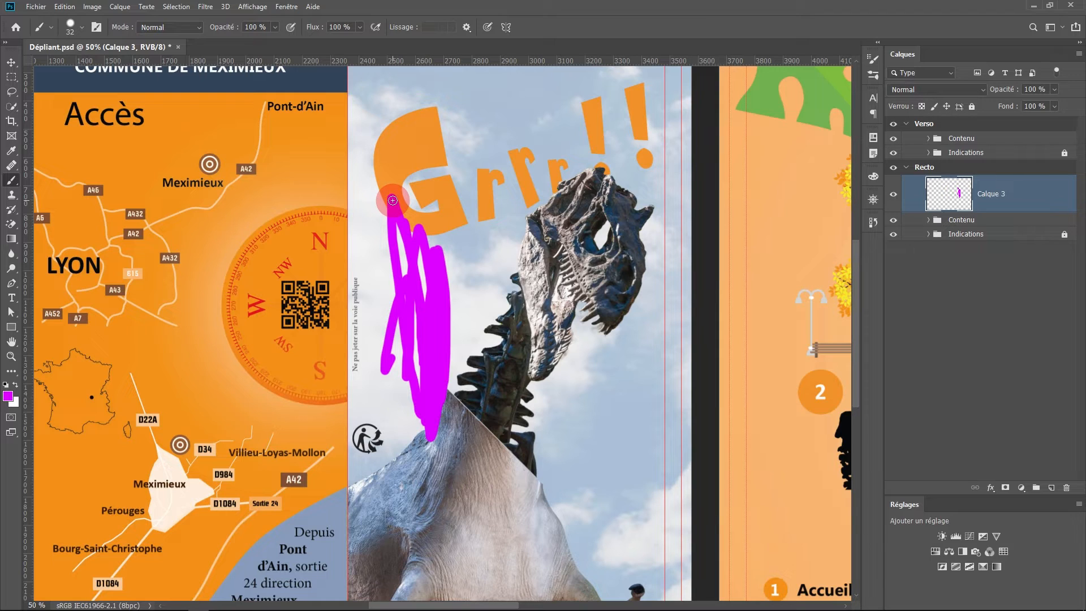
Step: Set up a custom proof condition with Coated FOGRA39 (ISO 12647-2:2004) as the device to simulate
{"action": "left_click", "coordinate": [253, 8]}
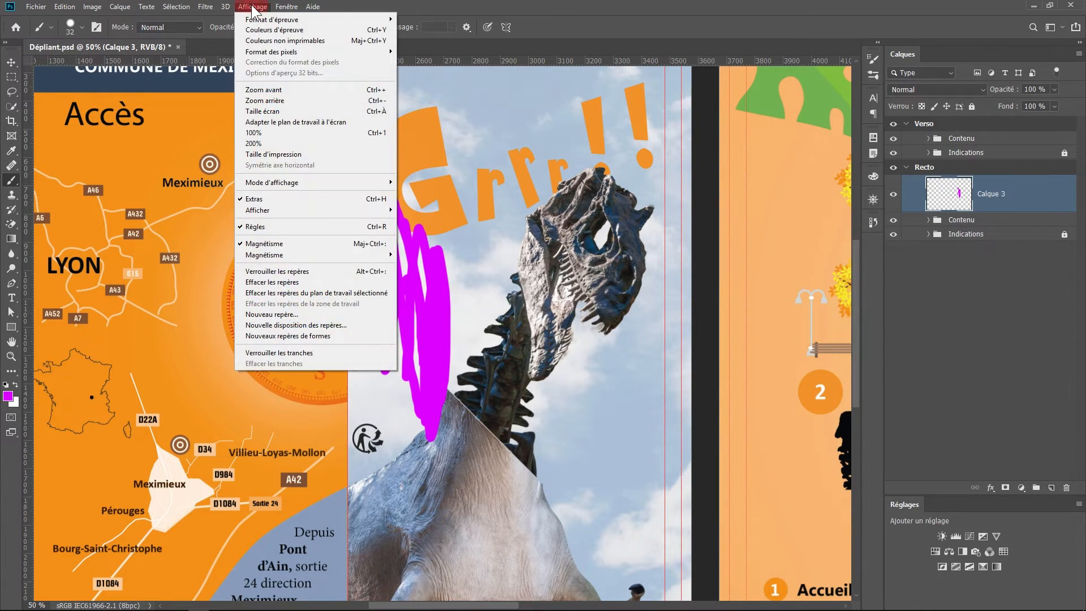
{"action": "mouse_move", "coordinate": [266, 25]}
{"action": "left_click", "coordinate": [426, 19]}
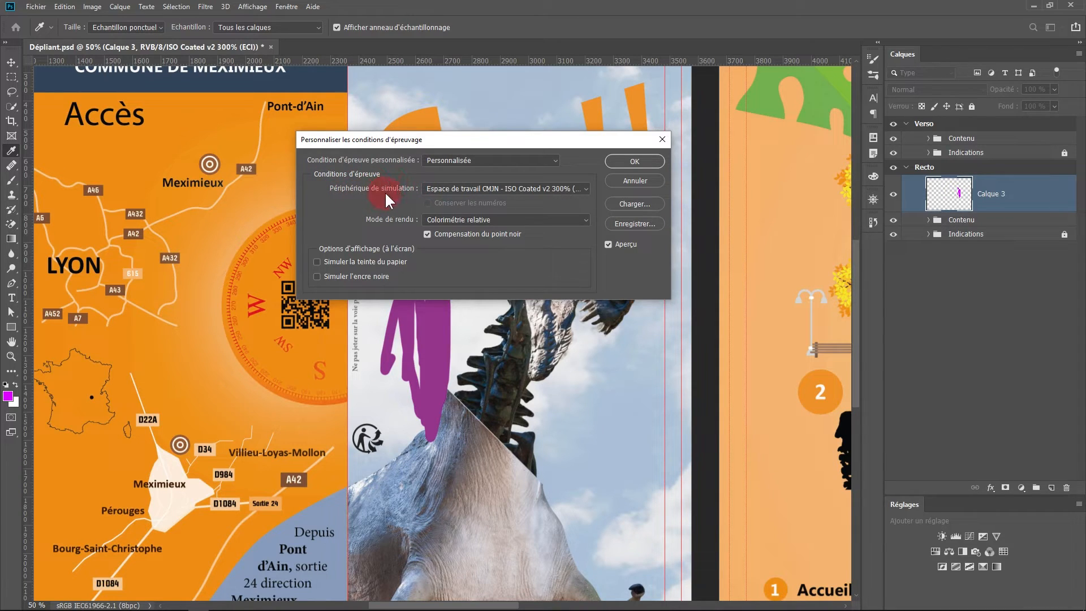
{"action": "left_click", "coordinate": [587, 188]}
{"action": "scroll", "coordinate": [568, 238], "scroll_direction": "down", "scroll_amount": 5}
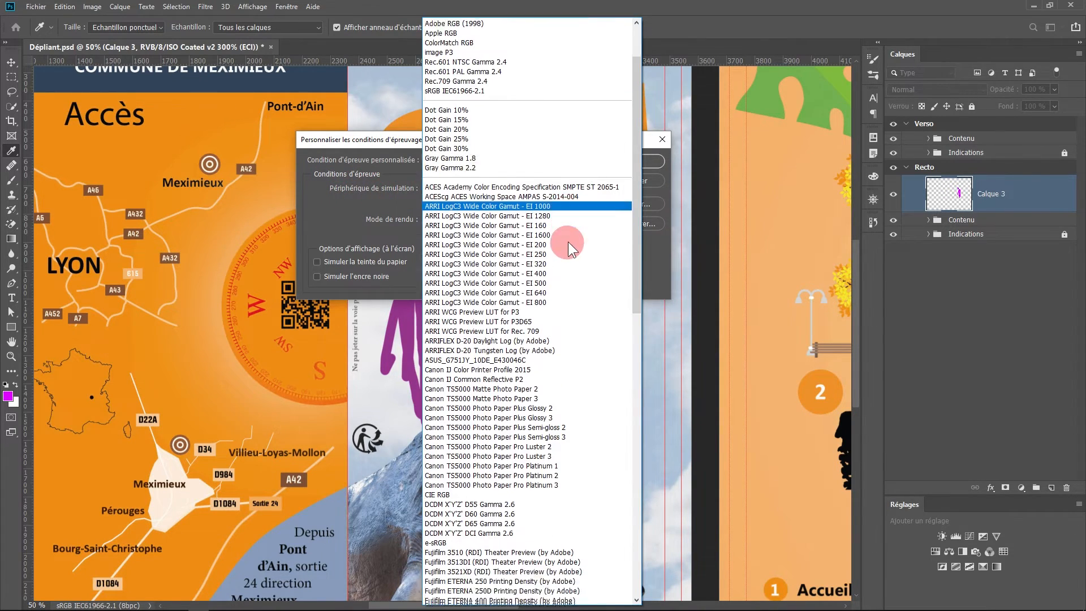
{"action": "scroll", "coordinate": [561, 223], "scroll_direction": "down", "scroll_amount": 9}
{"action": "scroll", "coordinate": [561, 226], "scroll_direction": "down", "scroll_amount": 5}
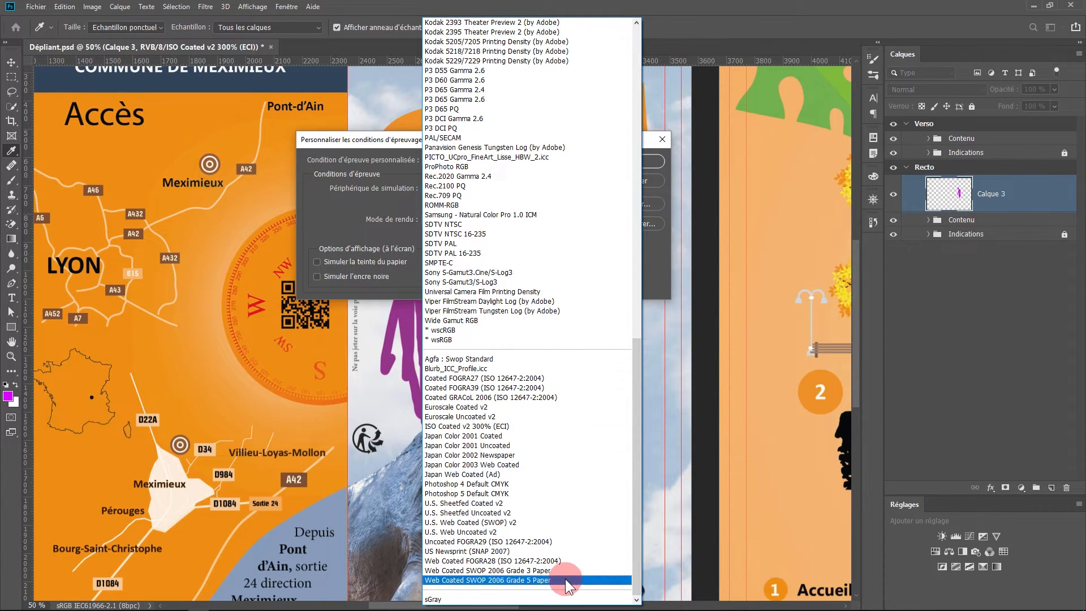
{"action": "left_click", "coordinate": [557, 388]}
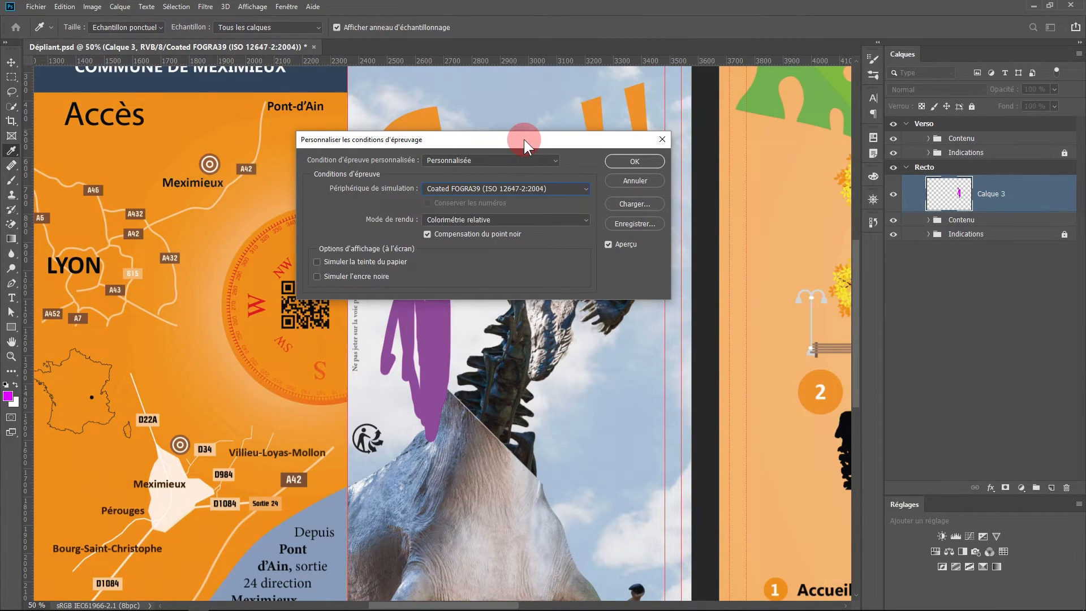
Step: Compare the scribble's colour with the proof preview off and on, and apply the custom proof condition
{"action": "left_click_drag", "start_coordinate": [524, 139], "coordinate": [804, 236]}
{"action": "left_click", "coordinate": [835, 261]}
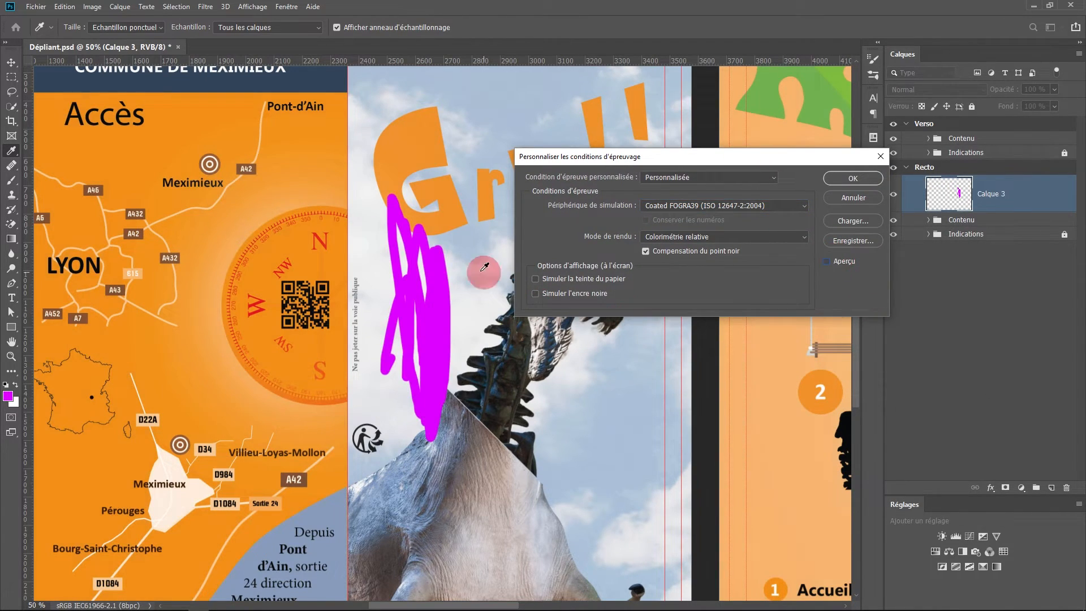
{"action": "left_click", "coordinate": [834, 263]}
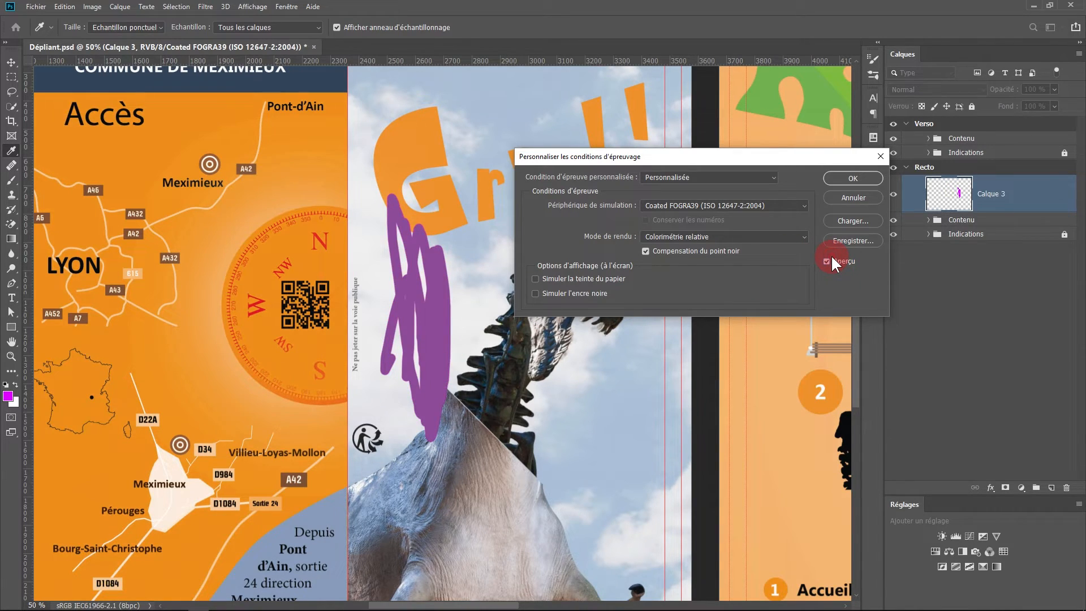
{"action": "left_click", "coordinate": [833, 260]}
{"action": "left_click", "coordinate": [832, 260]}
{"action": "left_click", "coordinate": [832, 260]}
{"action": "left_click", "coordinate": [833, 260]}
{"action": "left_click", "coordinate": [832, 260]}
{"action": "left_click", "coordinate": [412, 274]}
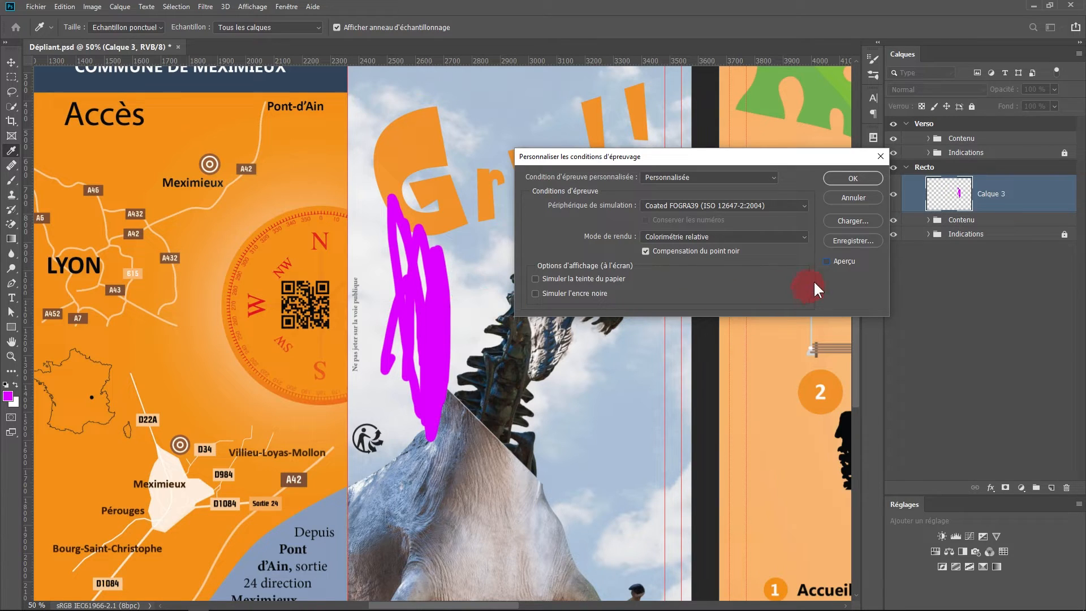
{"action": "left_click", "coordinate": [831, 262]}
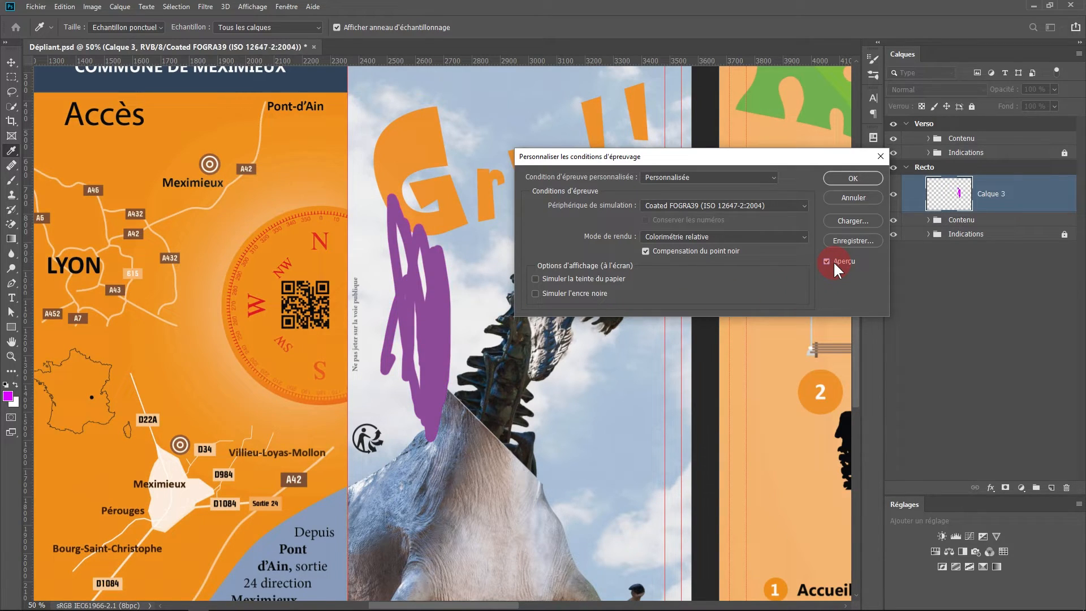
{"action": "left_click", "coordinate": [849, 179]}
{"action": "key", "text": "b"}
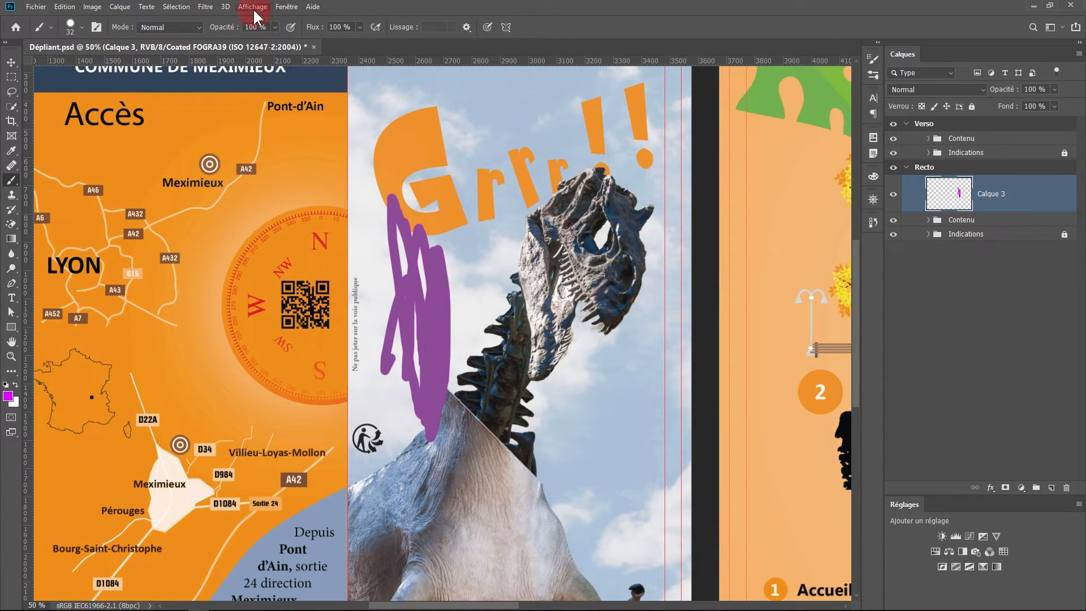
Step: Switch the proof colours off and back on to compare the leaflet, and look through the available proof setups
{"action": "left_click", "coordinate": [253, 6]}
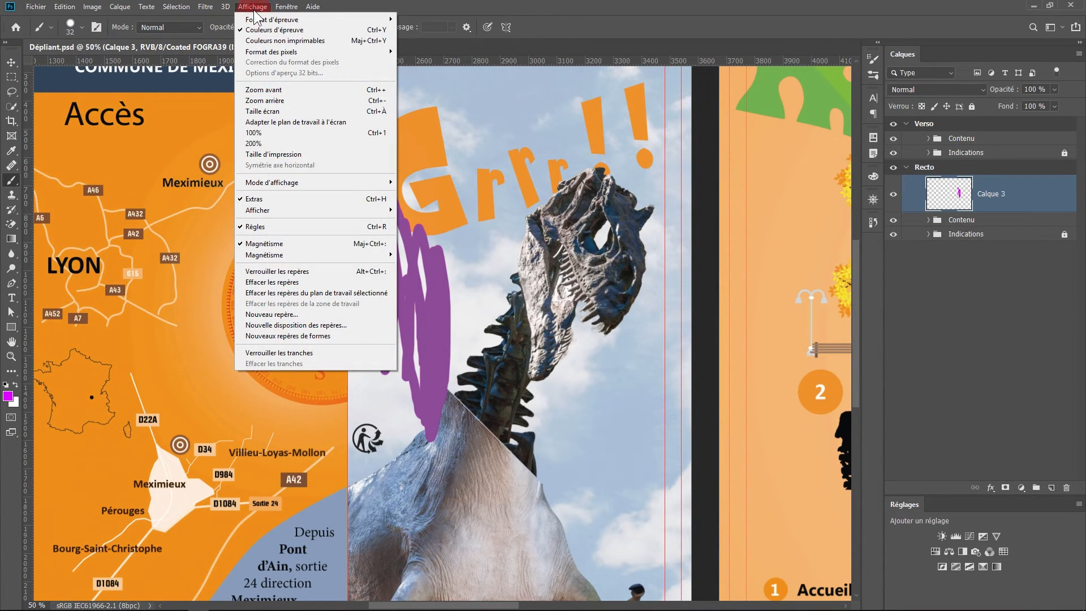
{"action": "left_click", "coordinate": [294, 30]}
{"action": "left_click", "coordinate": [252, 6]}
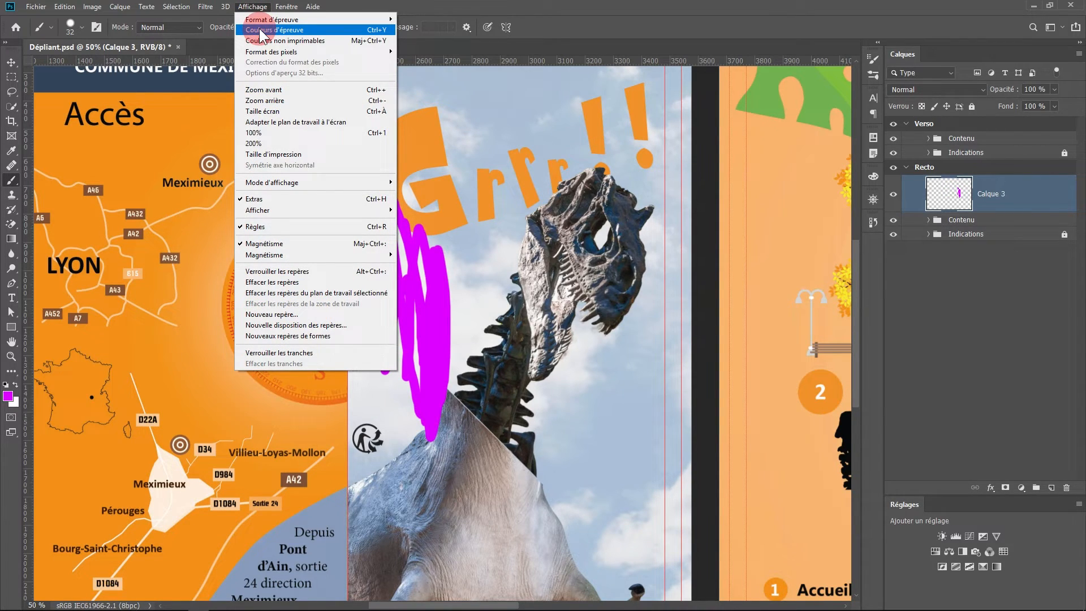
{"action": "left_click", "coordinate": [262, 30]}
{"action": "left_click", "coordinate": [252, 6]}
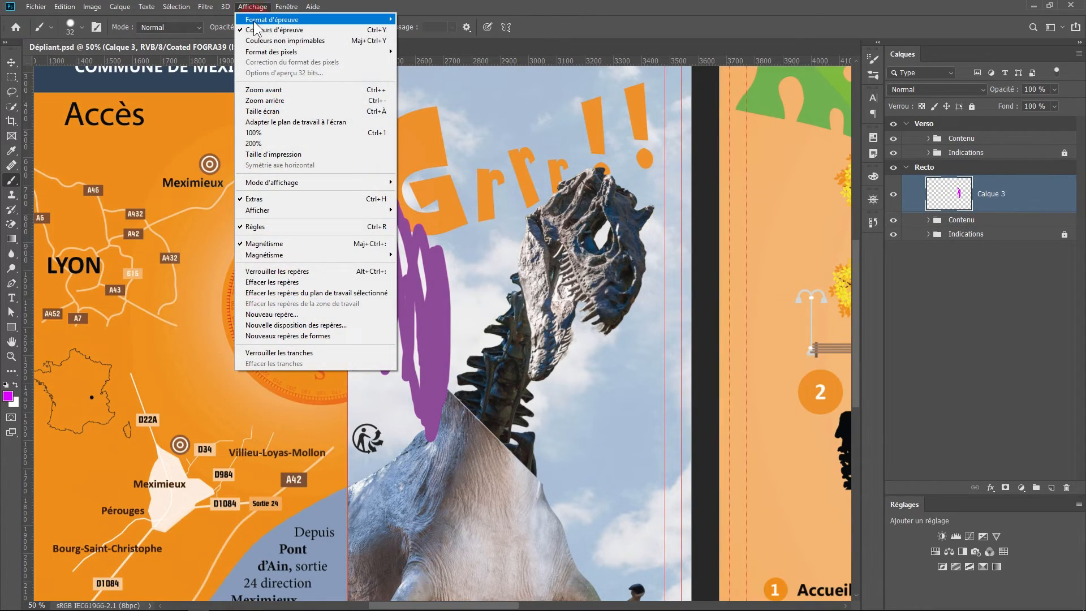
{"action": "mouse_move", "coordinate": [266, 19]}
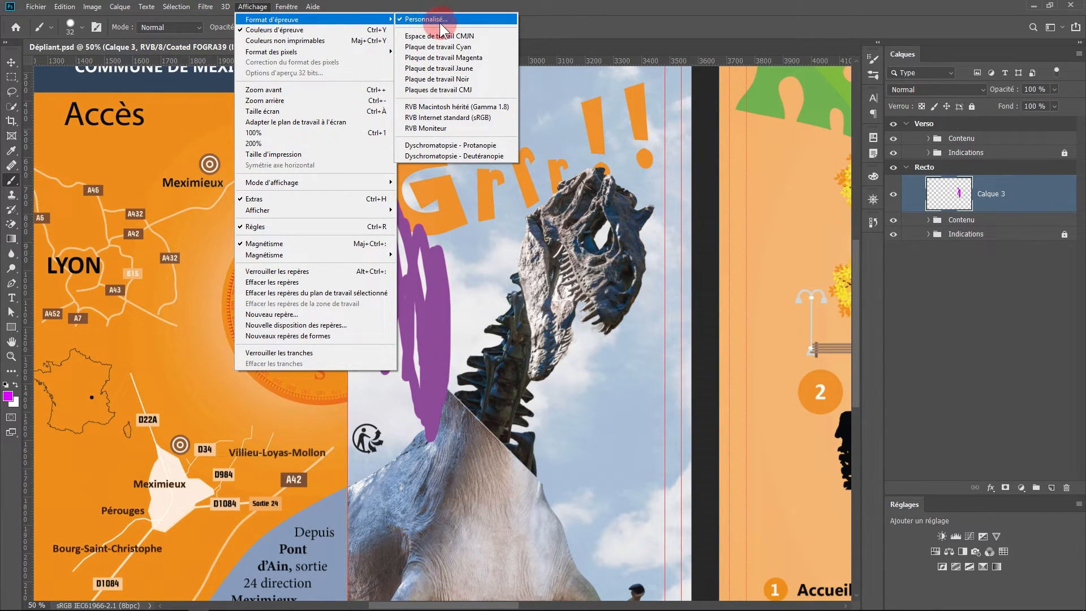
{"action": "left_click", "coordinate": [645, 9]}
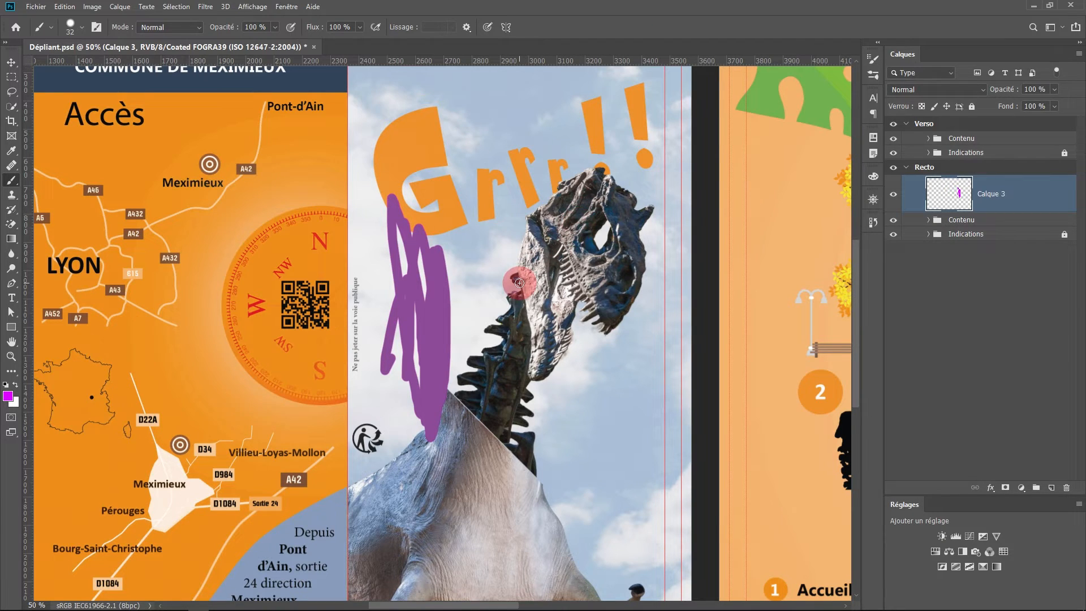
Step: Check the leaflet for unprintable colours with the gamut warning, and turn the warning off again
{"action": "left_click", "coordinate": [259, 8]}
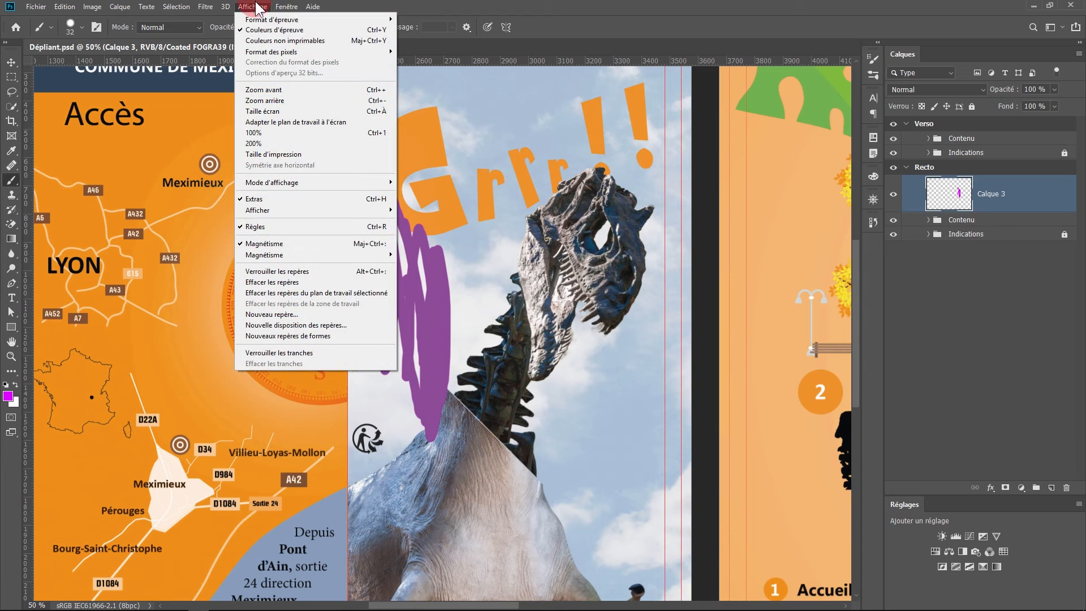
{"action": "left_click", "coordinate": [325, 41]}
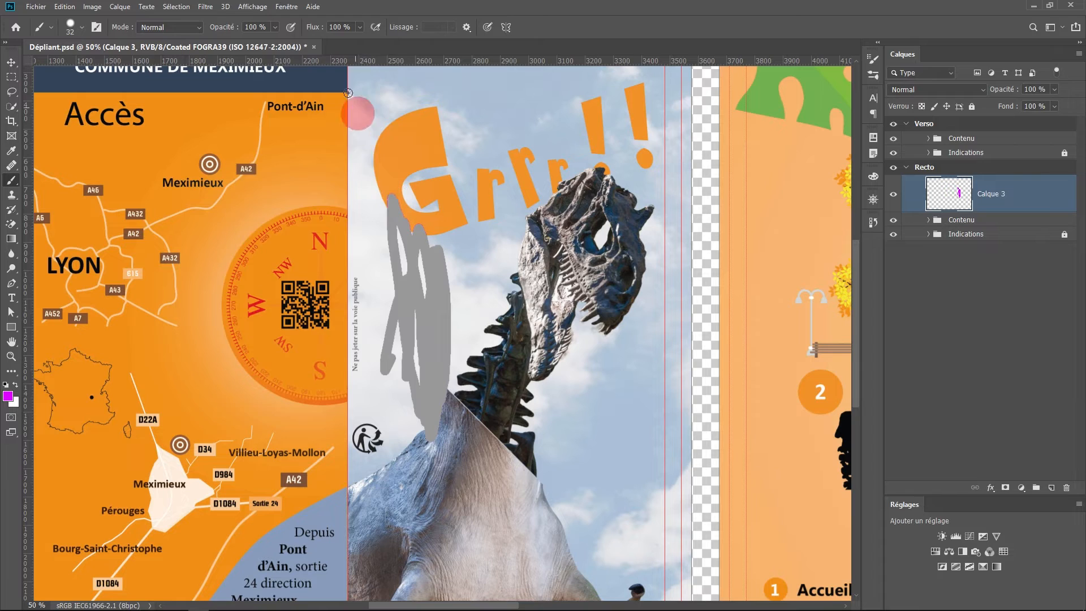
{"action": "key", "text": "ctrl+shift+y"}
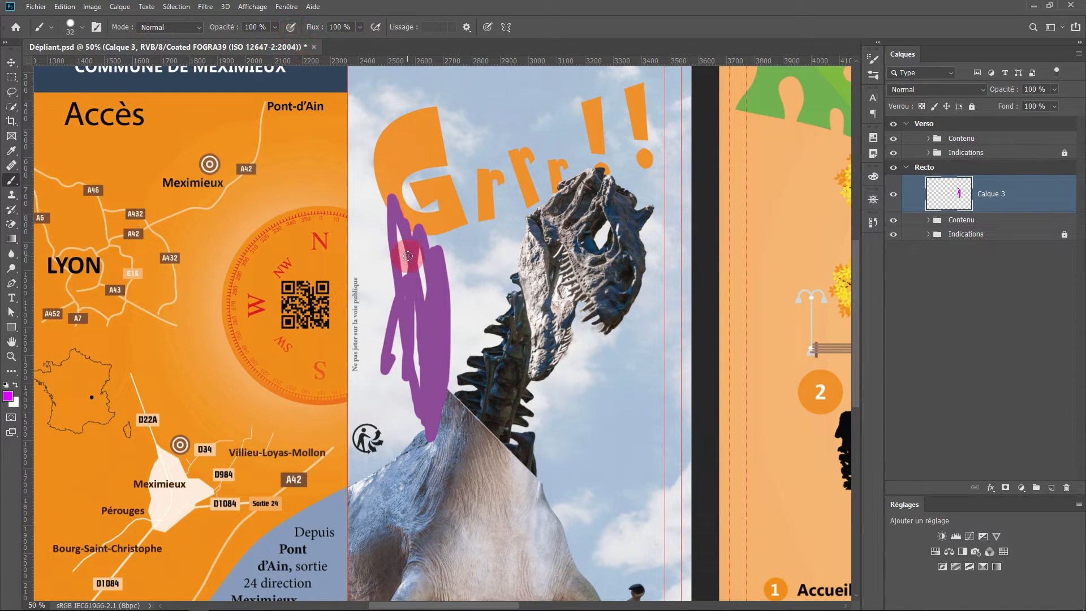
{"action": "scroll", "coordinate": [408, 256], "scroll_direction": "down", "scroll_amount": 1}
{"action": "left_click_drag", "start_coordinate": [409, 256], "coordinate": [415, 289]}
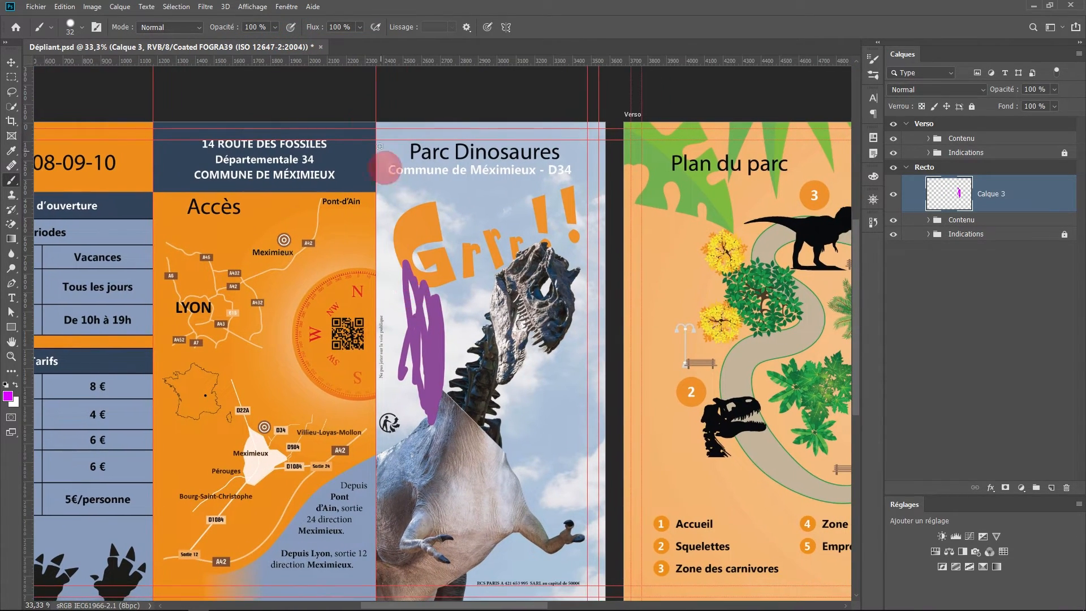
{"action": "left_click", "coordinate": [262, 10]}
{"action": "left_click", "coordinate": [257, 32]}
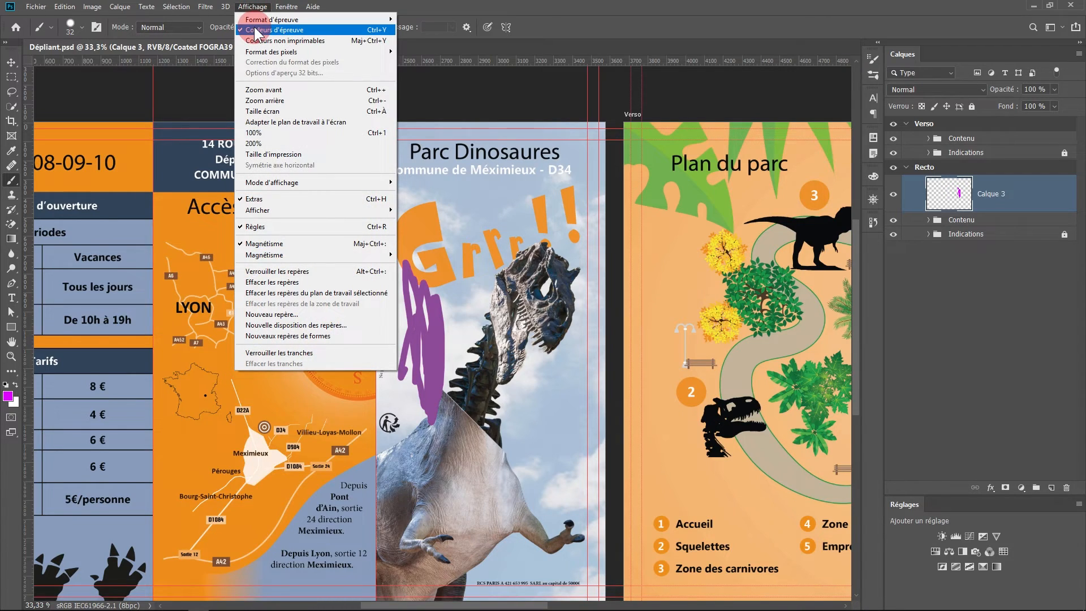
{"action": "left_click", "coordinate": [548, 2]}
Step: Delete the test scribble layer from the Recto artboard
{"action": "left_click_drag", "start_coordinate": [643, 266], "coordinate": [659, 228]}
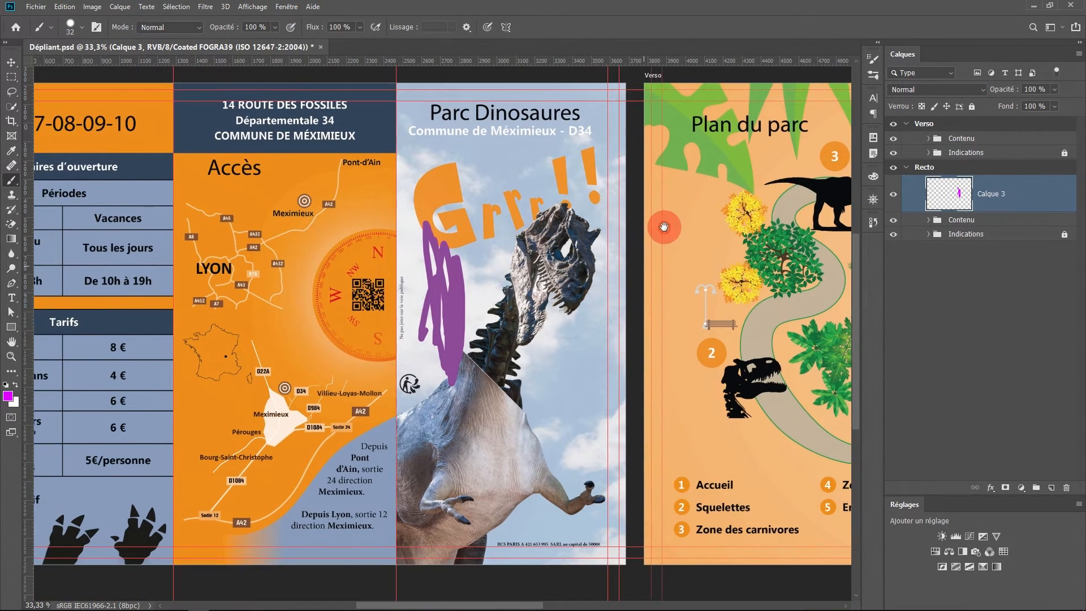
{"action": "mouse_move", "coordinate": [1009, 194]}
{"action": "left_mouse_down"}
{"action": "mouse_move", "coordinate": [1031, 271]}
{"action": "mouse_move", "coordinate": [1030, 249]}
{"action": "left_mouse_up"}
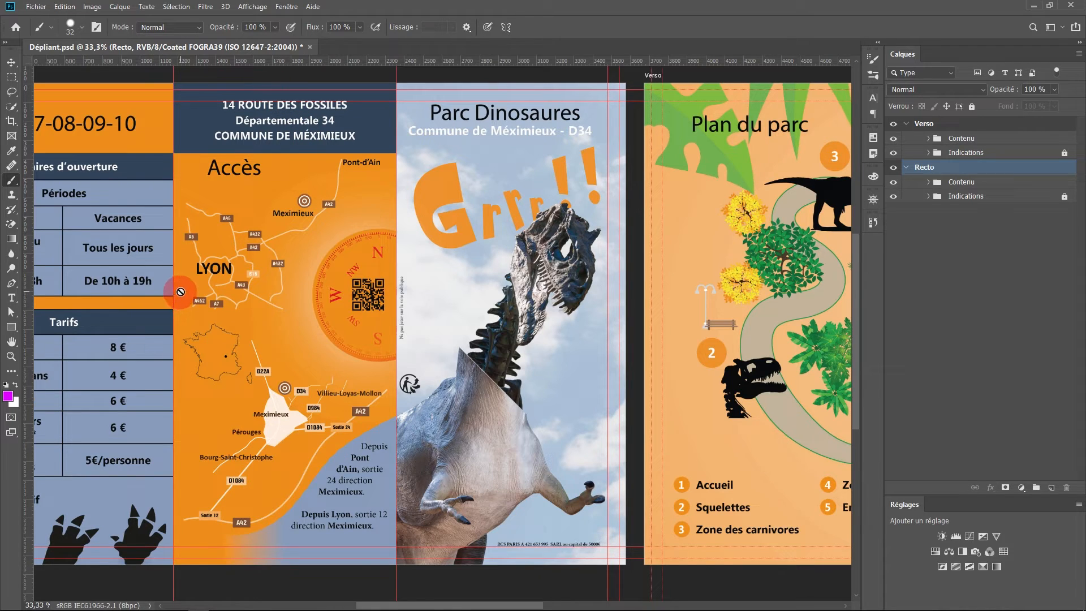
{"action": "left_click_drag", "start_coordinate": [373, 244], "coordinate": [521, 247]}
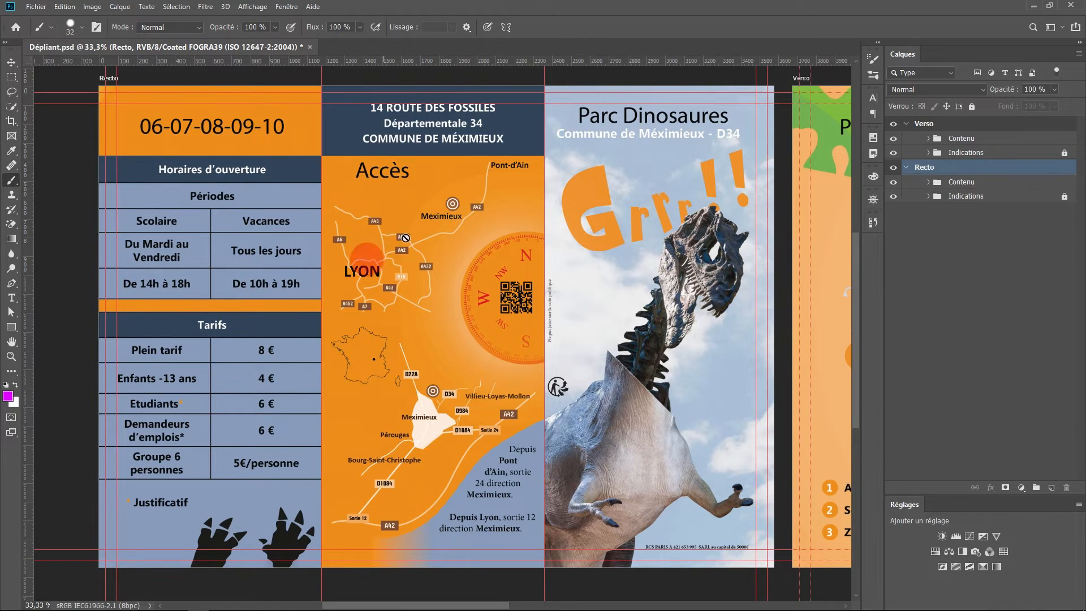
{"action": "left_click_drag", "start_coordinate": [560, 333], "coordinate": [517, 337]}
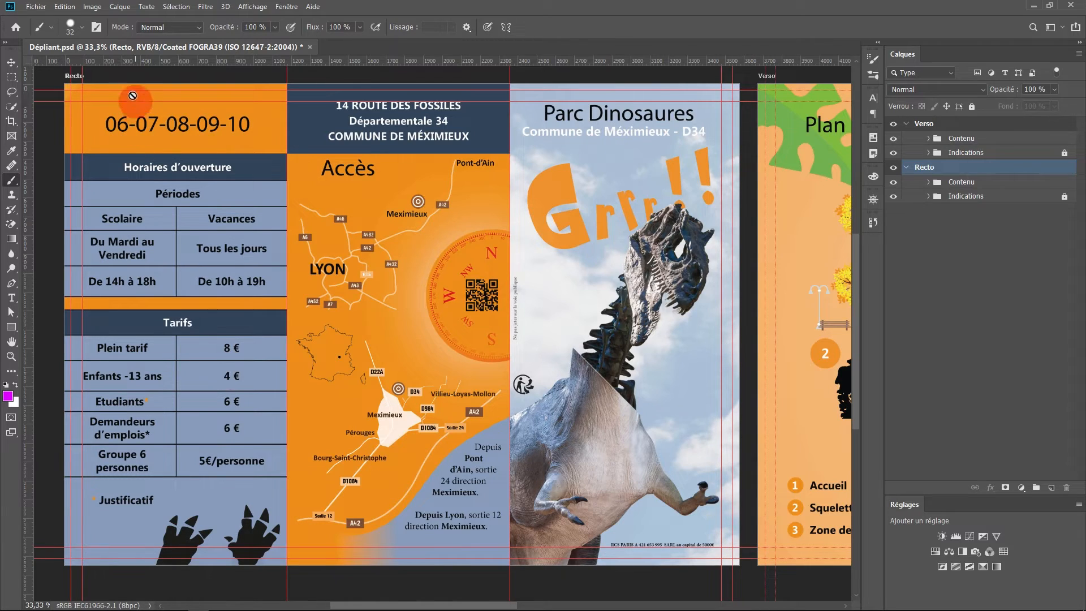
Step: Convert the leaflet to CMYK with the Coated FOGRA39 (ISO 12647-2:2004) profile using the advanced profile conversion
{"action": "left_click", "coordinate": [65, 7]}
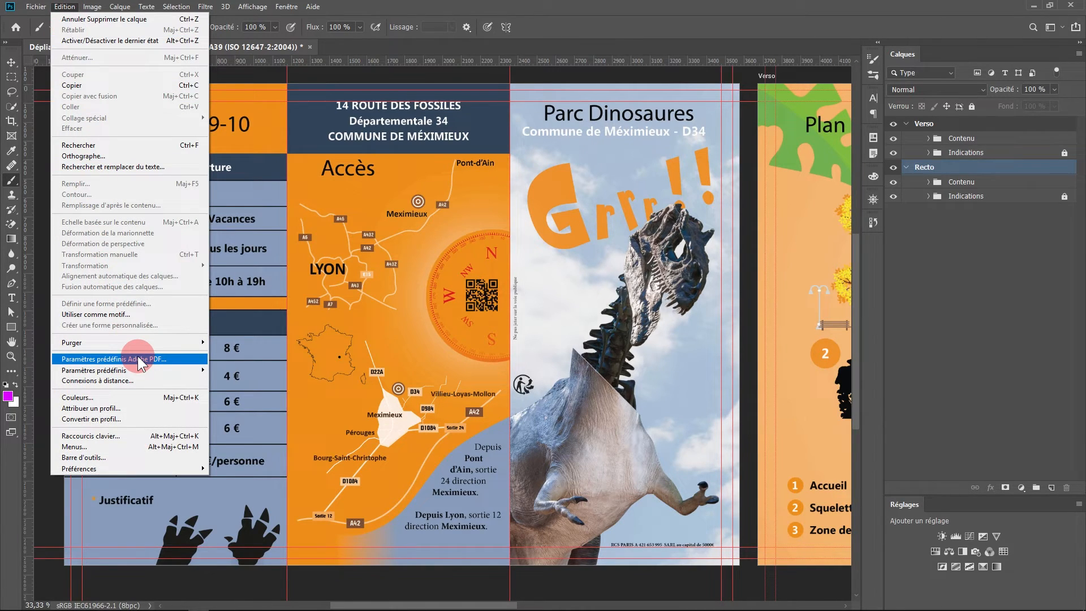
{"action": "left_click", "coordinate": [115, 420]}
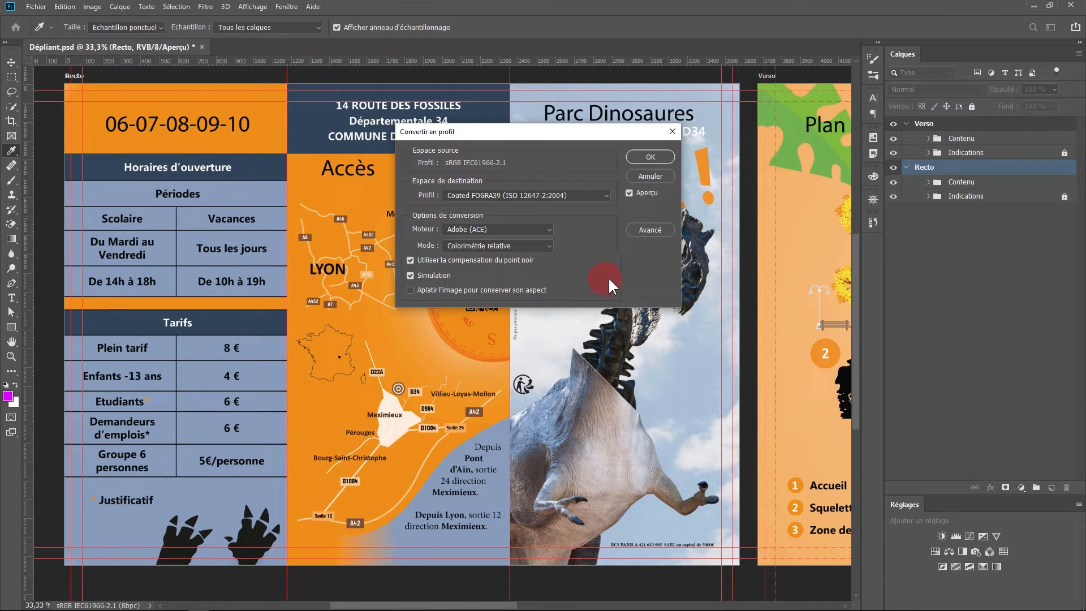
{"action": "left_click", "coordinate": [647, 231]}
{"action": "left_click", "coordinate": [371, 210]}
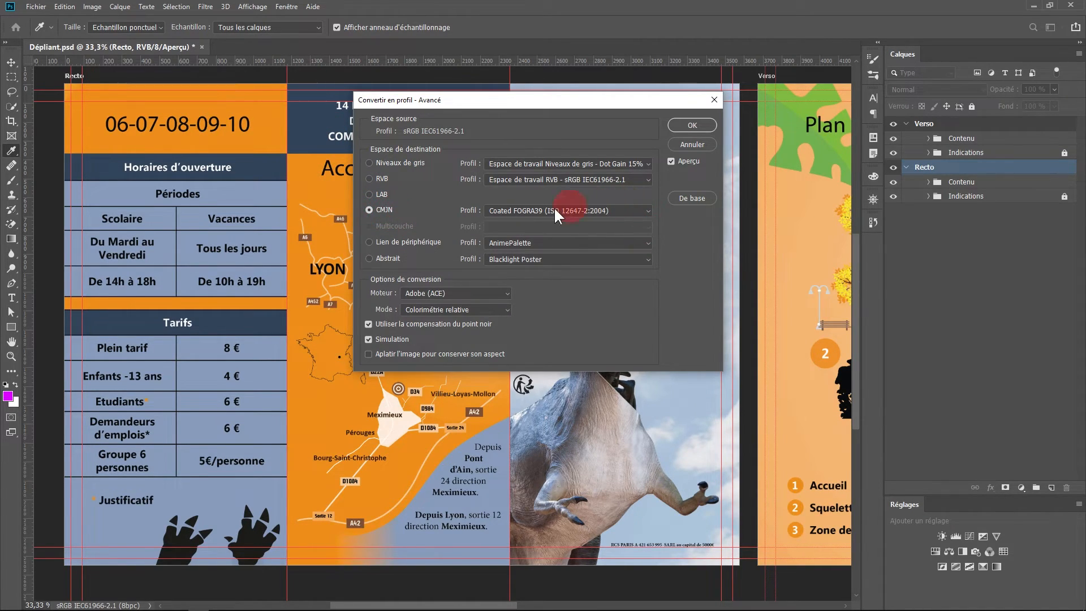
{"action": "mouse_move", "coordinate": [621, 219]}
{"action": "left_mouse_down"}
{"action": "mouse_move", "coordinate": [645, 278]}
{"action": "mouse_move", "coordinate": [629, 298]}
{"action": "mouse_move", "coordinate": [632, 334]}
{"action": "mouse_move", "coordinate": [583, 277]}
{"action": "mouse_move", "coordinate": [578, 290]}
{"action": "mouse_move", "coordinate": [592, 291]}
{"action": "left_mouse_up"}
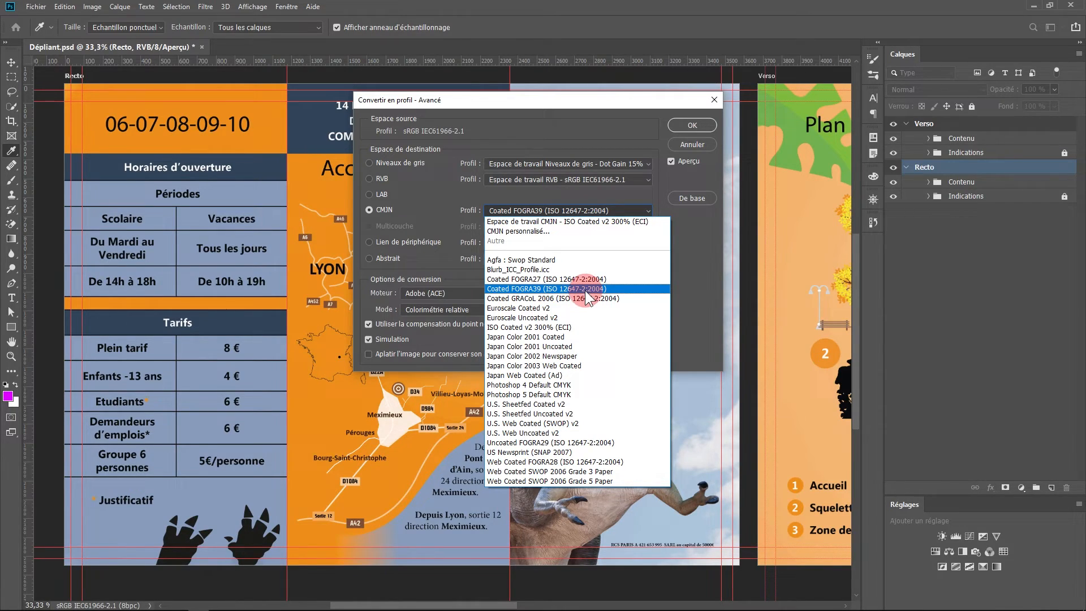
{"action": "left_click", "coordinate": [587, 290]}
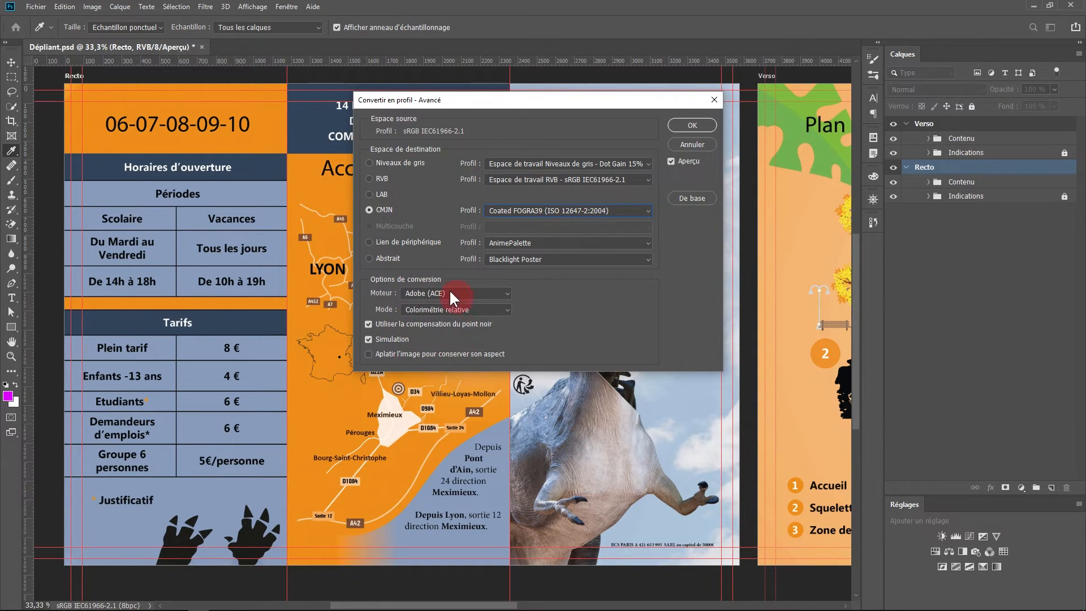
{"action": "left_click", "coordinate": [686, 127]}
{"action": "key", "text": "b"}
{"action": "left_click", "coordinate": [378, 259]}
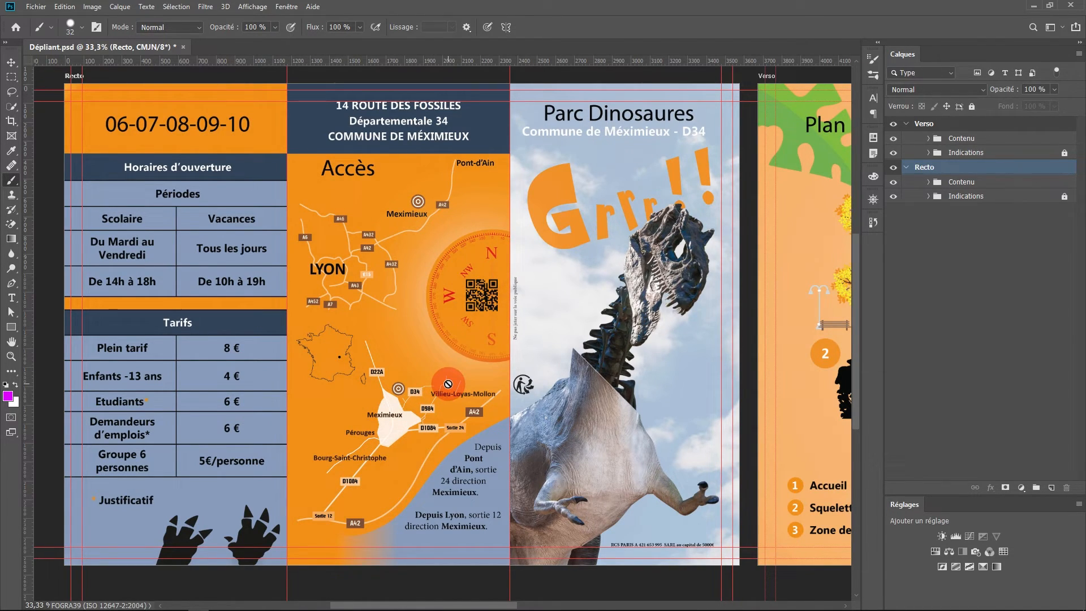
Step: Look over the colours of the converted Recto and Verso artboards side by side
{"action": "left_click", "coordinate": [513, 285], "text": "alt"}
{"action": "left_click_drag", "start_coordinate": [514, 285], "coordinate": [368, 325]}
{"action": "left_click_drag", "start_coordinate": [483, 315], "coordinate": [404, 299]}
{"action": "left_click", "coordinate": [363, 401], "text": "alt"}
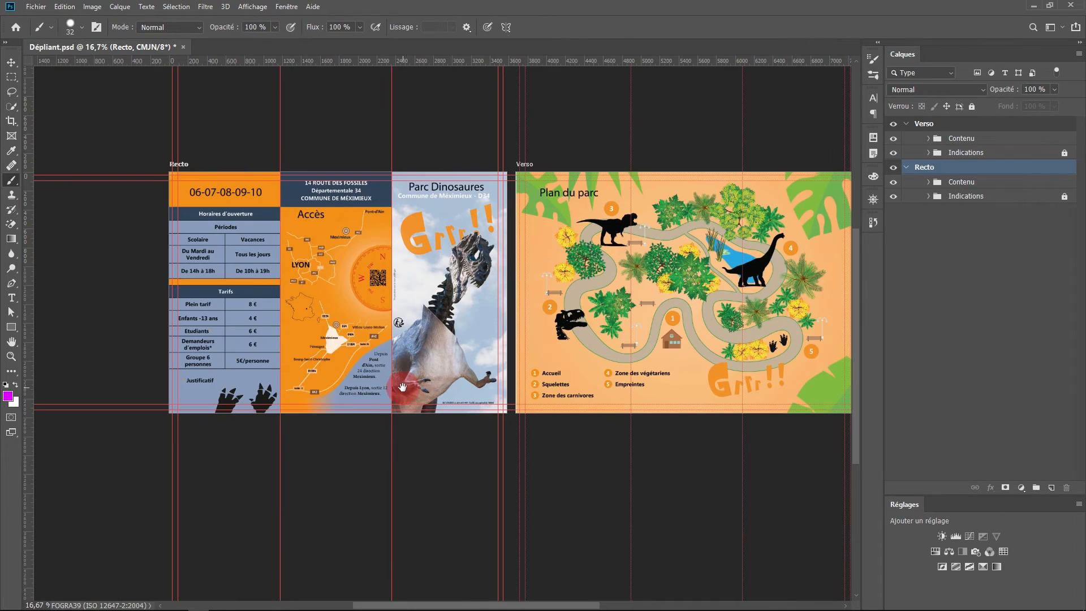
{"action": "left_click_drag", "start_coordinate": [402, 385], "coordinate": [333, 393]}
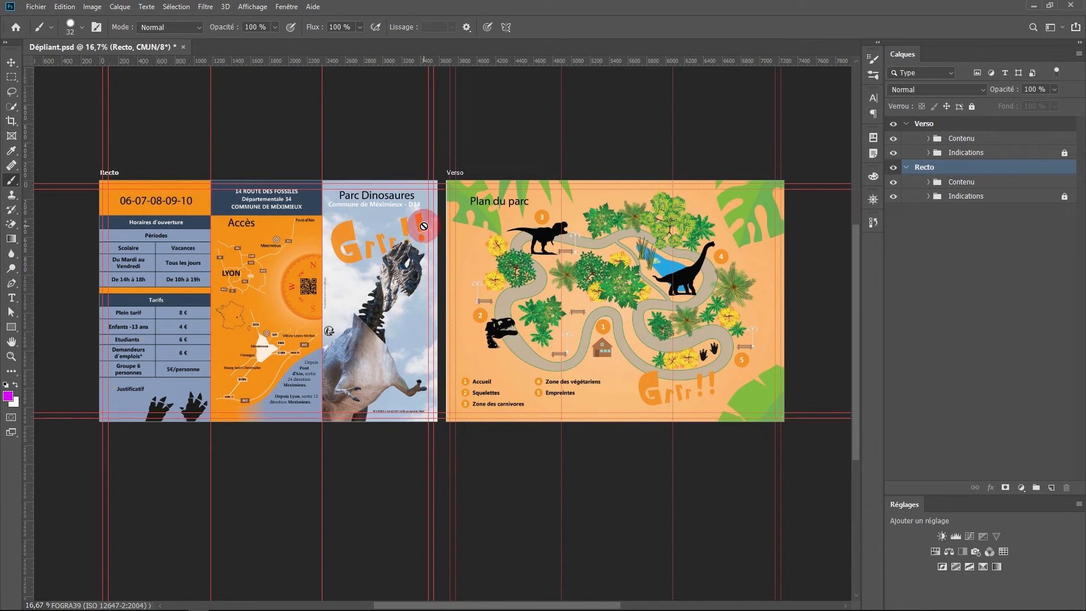
{"action": "scroll", "coordinate": [412, 208], "scroll_direction": "left", "scroll_amount": 1}
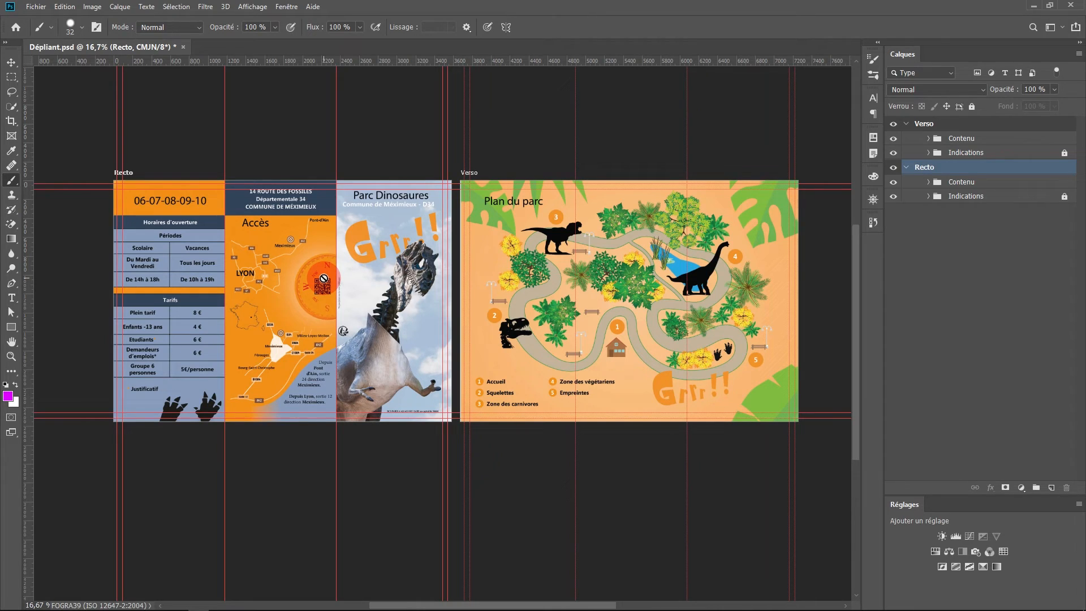
{"action": "left_click_drag", "start_coordinate": [299, 306], "coordinate": [302, 309]}
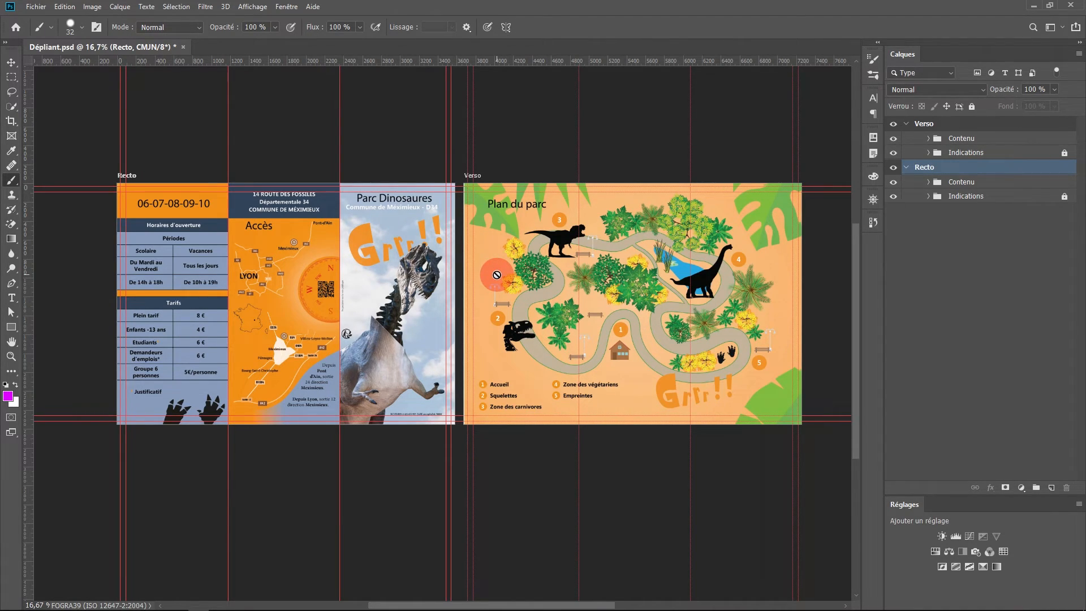
{"action": "scroll", "coordinate": [487, 236], "scroll_direction": "up", "scroll_amount": 1}
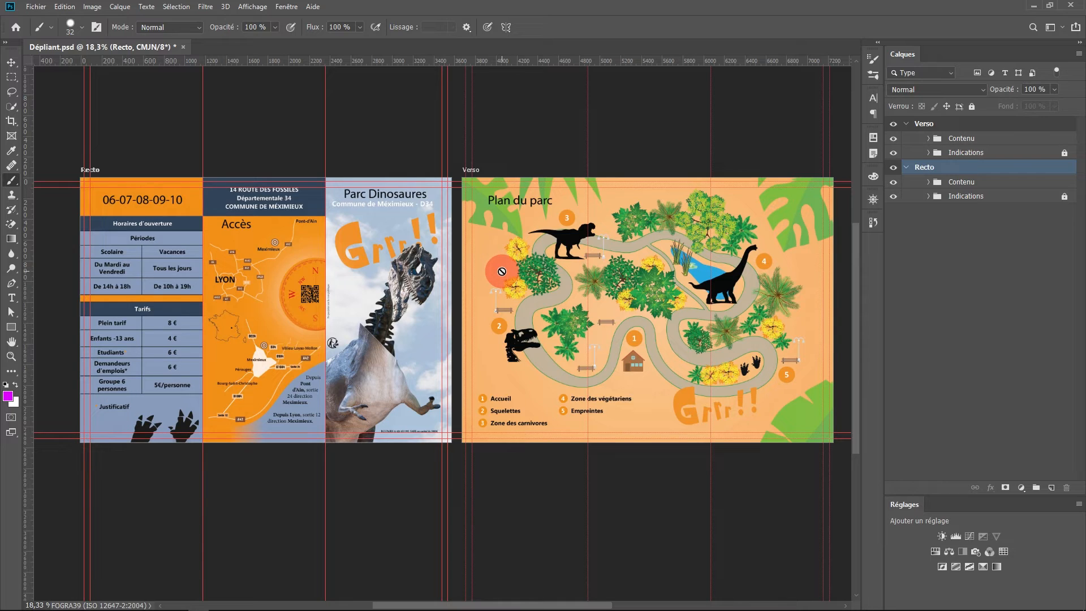
{"action": "left_click_drag", "start_coordinate": [499, 274], "coordinate": [487, 276]}
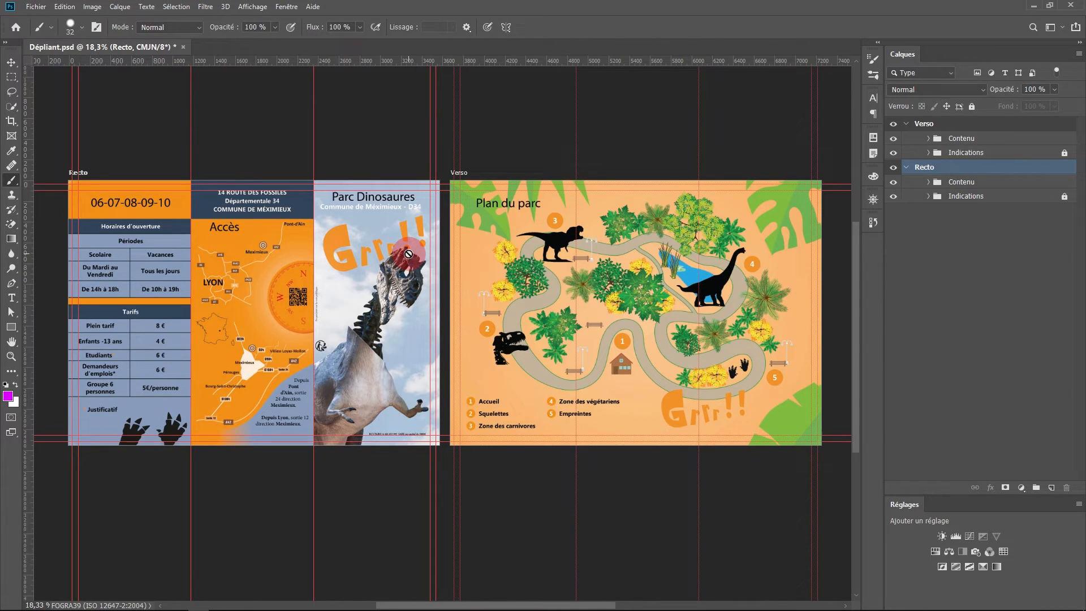
Step: Inspect the upper part of the park map, the access panel and the dinosaur cover up close
{"action": "left_click", "coordinate": [505, 241]}
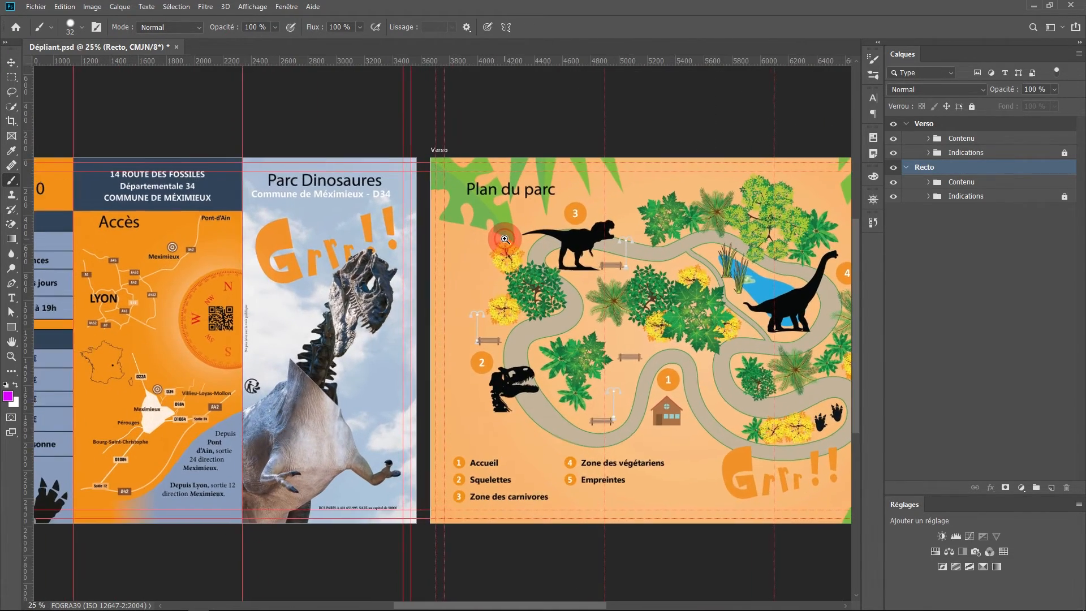
{"action": "left_click", "coordinate": [506, 241]}
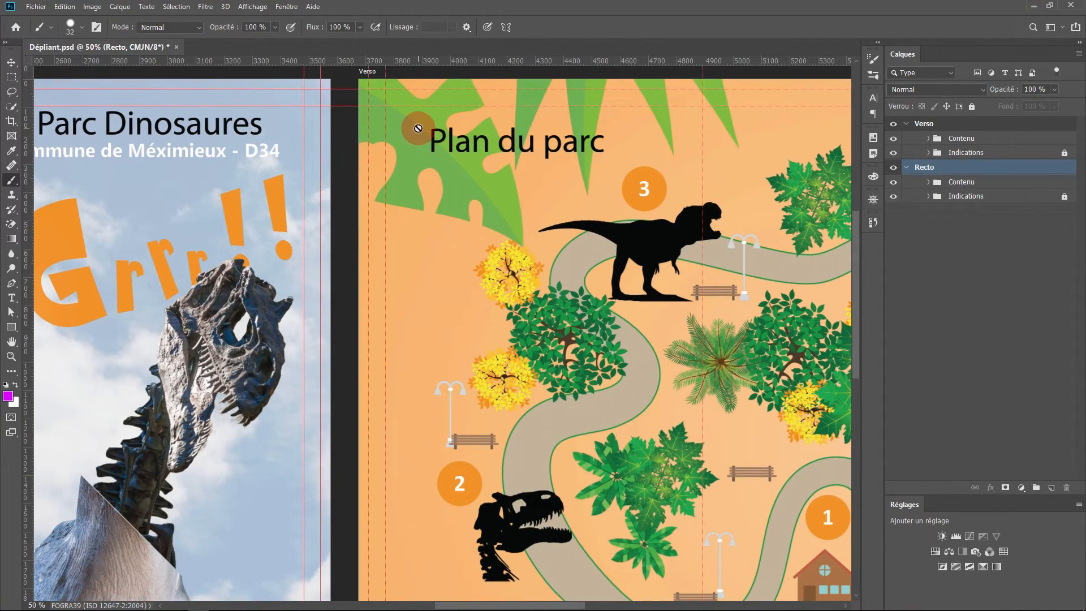
{"action": "left_click_drag", "start_coordinate": [255, 250], "coordinate": [626, 243]}
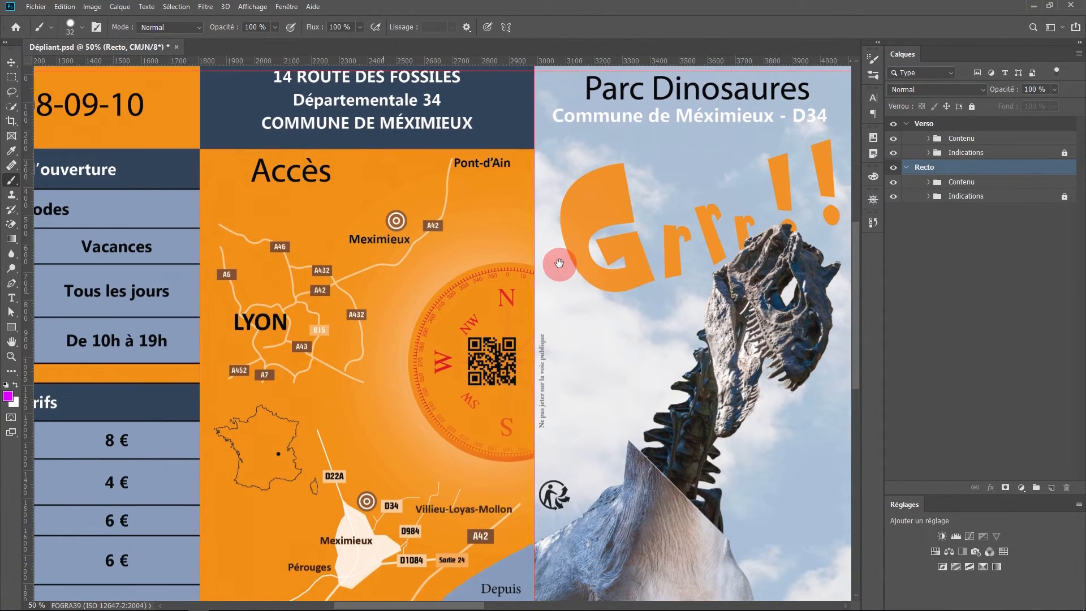
{"action": "left_click_drag", "start_coordinate": [370, 279], "coordinate": [239, 205]}
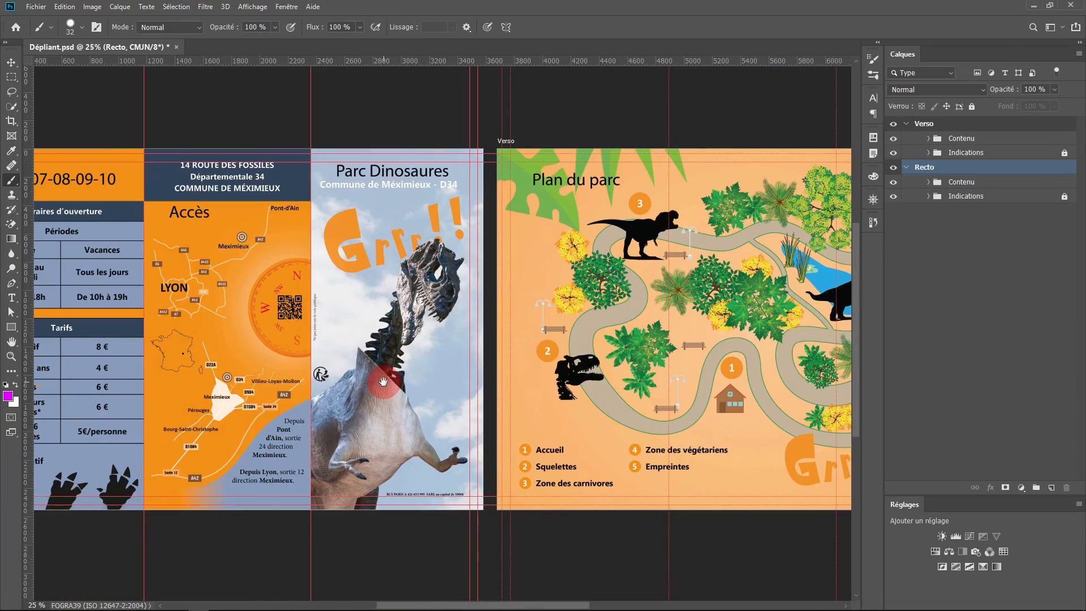
{"action": "left_click", "coordinate": [383, 382]}
{"action": "left_click", "coordinate": [383, 382]}
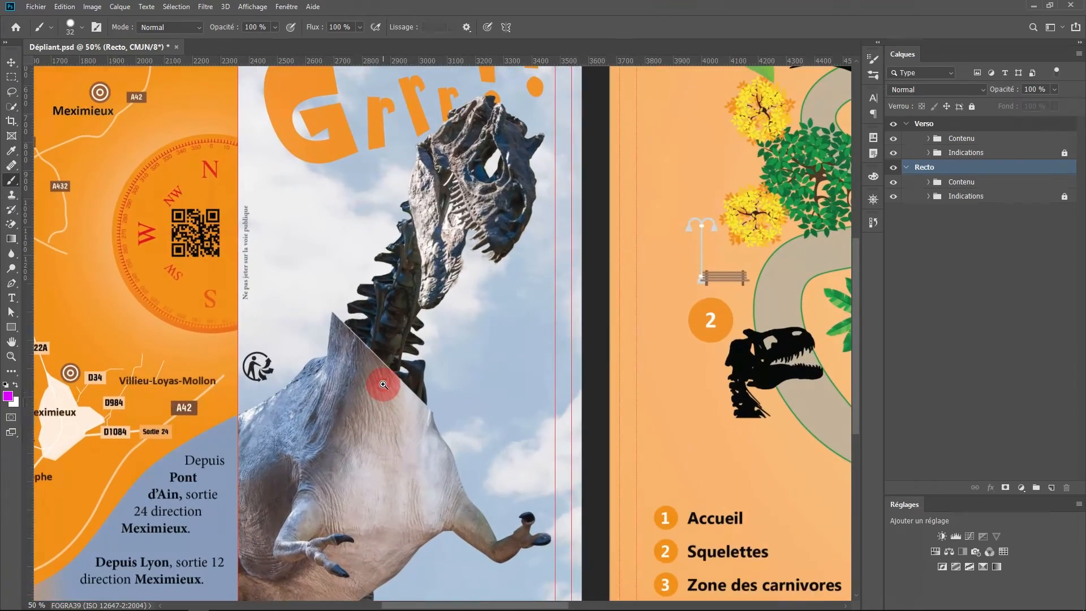
{"action": "left_click", "coordinate": [383, 383], "text": "alt"}
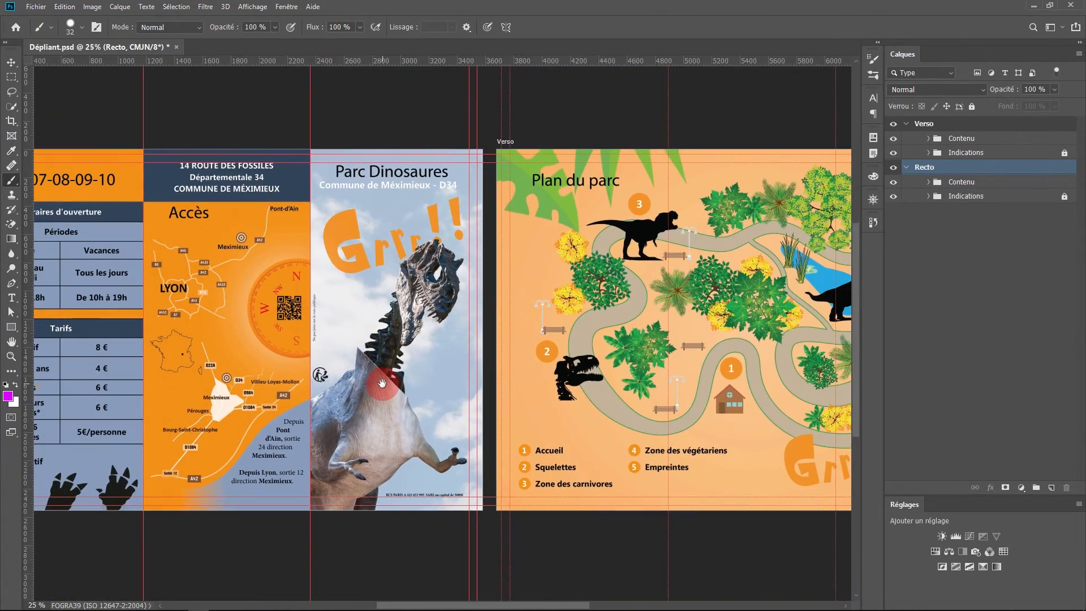
{"action": "left_click_drag", "start_coordinate": [382, 383], "coordinate": [498, 374]}
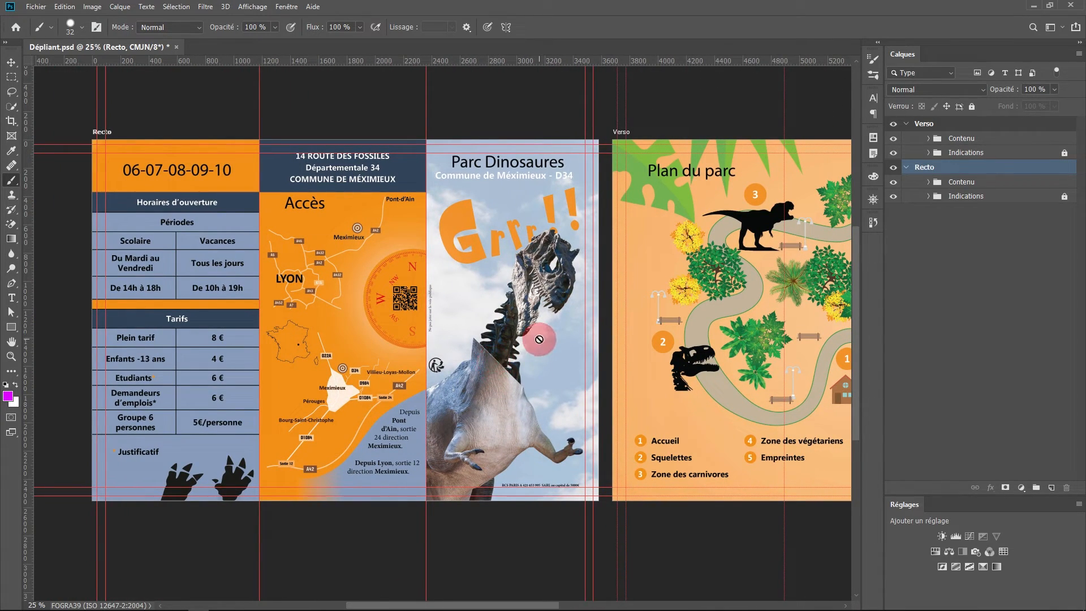
{"action": "mouse_move", "coordinate": [648, 266]}
{"action": "left_mouse_down"}
{"action": "mouse_move", "coordinate": [245, 201]}
{"action": "mouse_move", "coordinate": [286, 288]}
{"action": "mouse_move", "coordinate": [650, 263]}
{"action": "mouse_move", "coordinate": [659, 291]}
{"action": "left_mouse_up"}
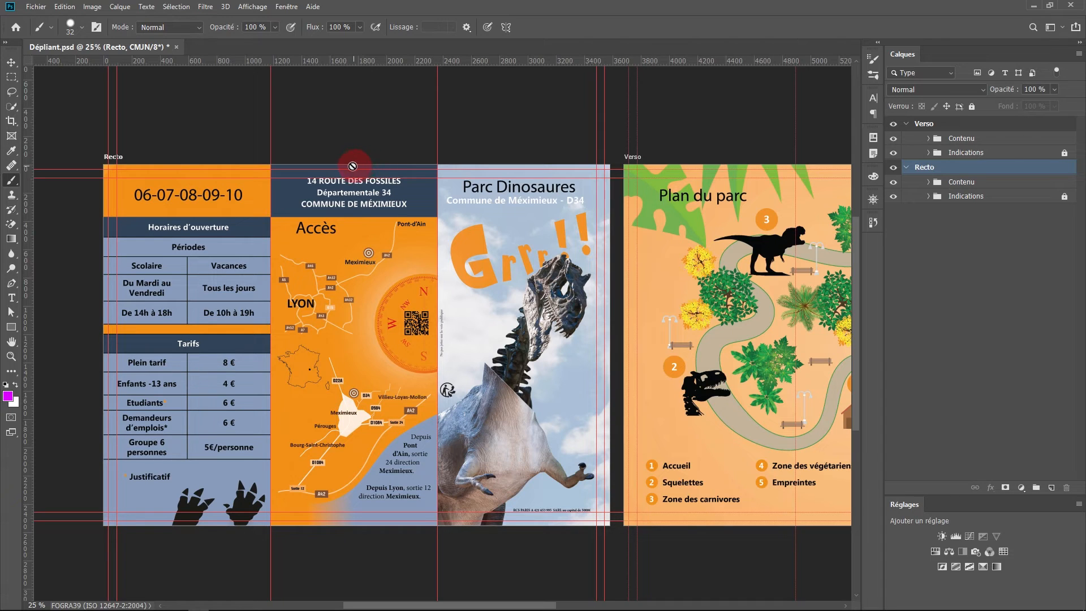
Step: Try out a JPG export of the Verso artboard at 100% quality without sRGB conversion, and cancel the export
{"action": "left_click", "coordinate": [36, 7]}
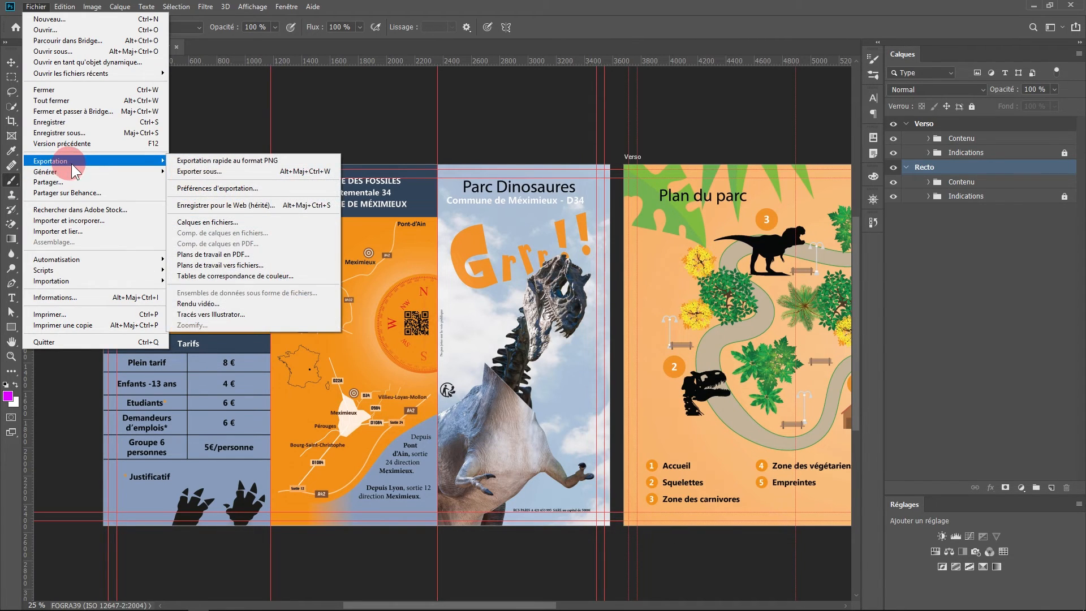
{"action": "left_click", "coordinate": [207, 170]}
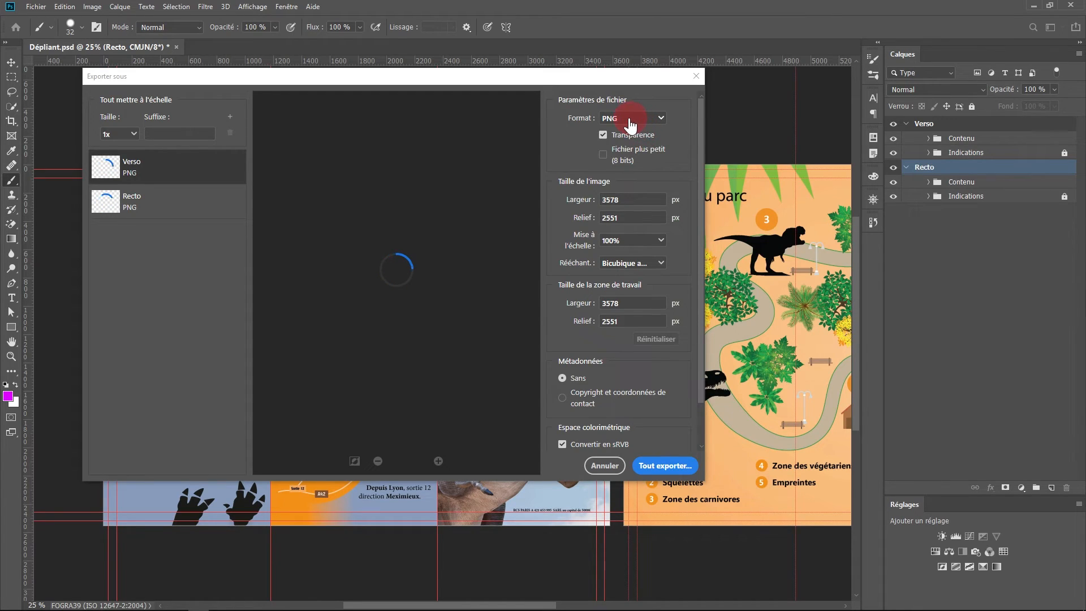
{"action": "left_click", "coordinate": [660, 118]}
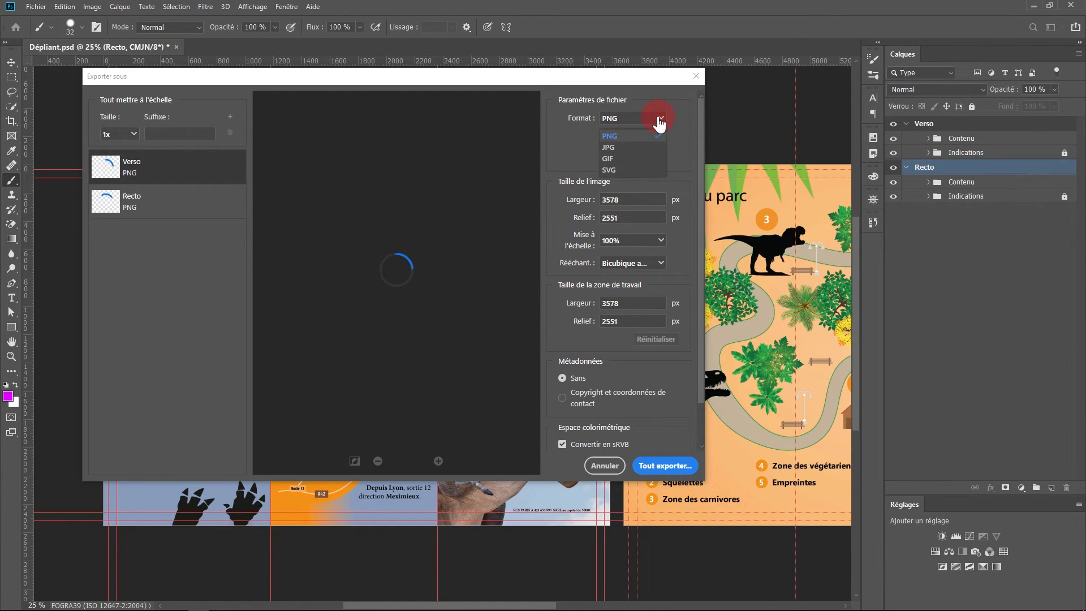
{"action": "left_click", "coordinate": [636, 148]}
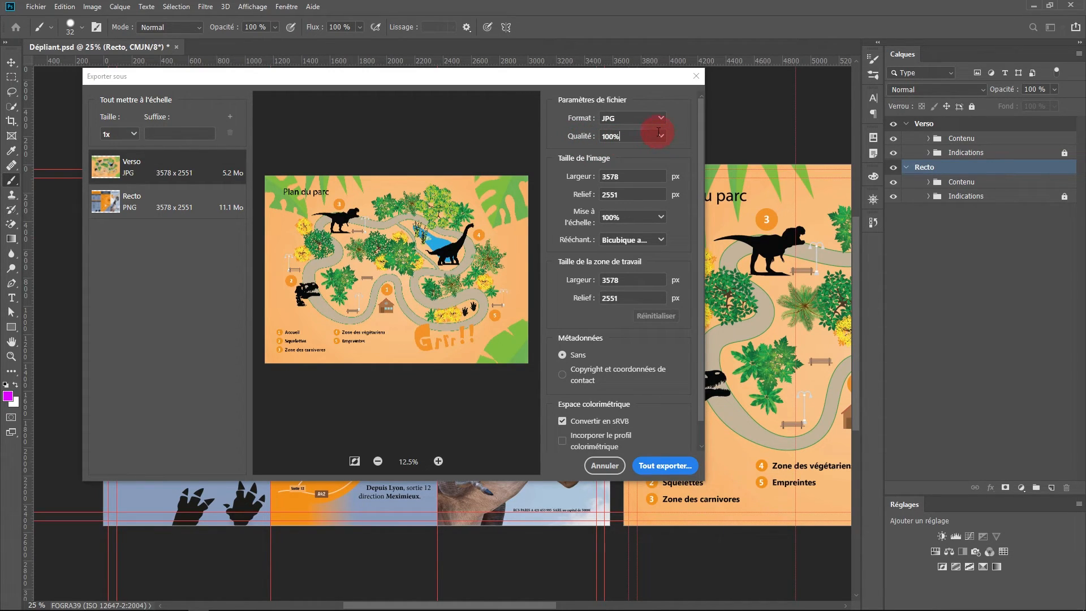
{"action": "left_click", "coordinate": [611, 146]}
{"action": "left_click", "coordinate": [620, 193]}
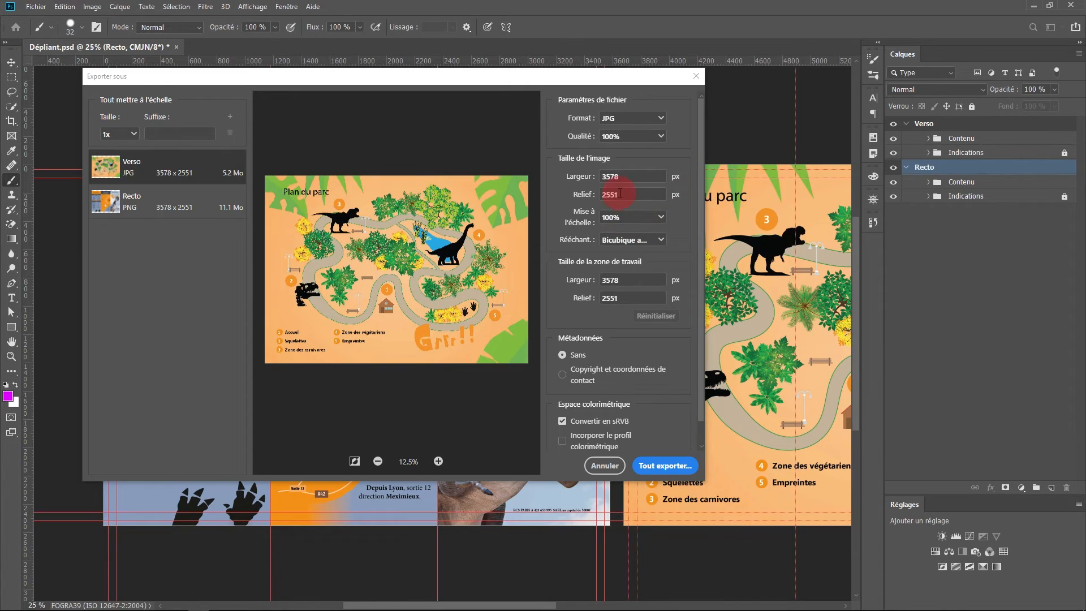
{"action": "left_click", "coordinate": [563, 424]}
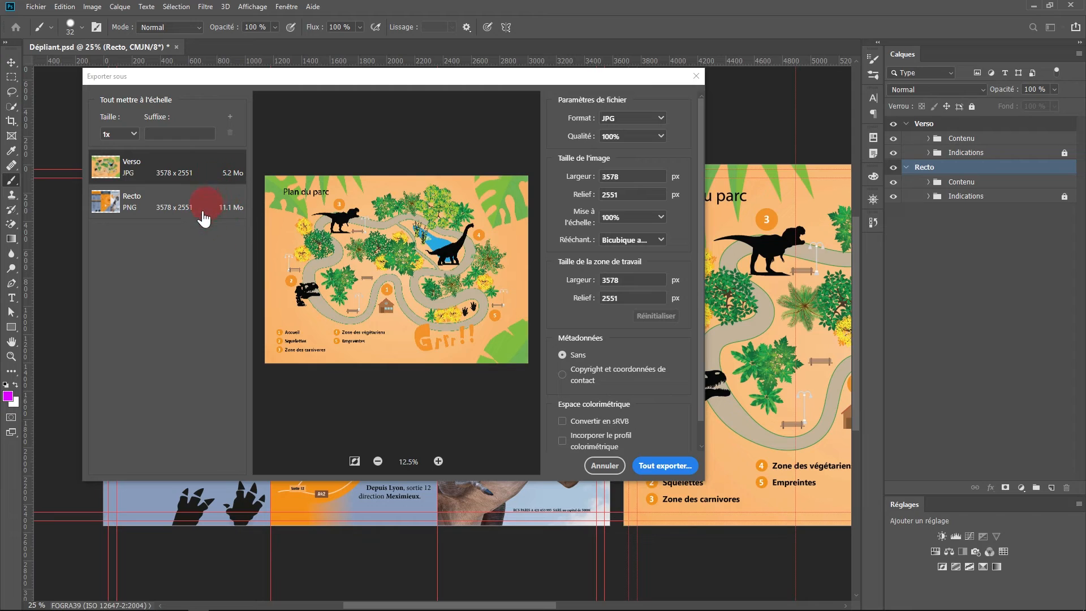
{"action": "left_click", "coordinate": [608, 473]}
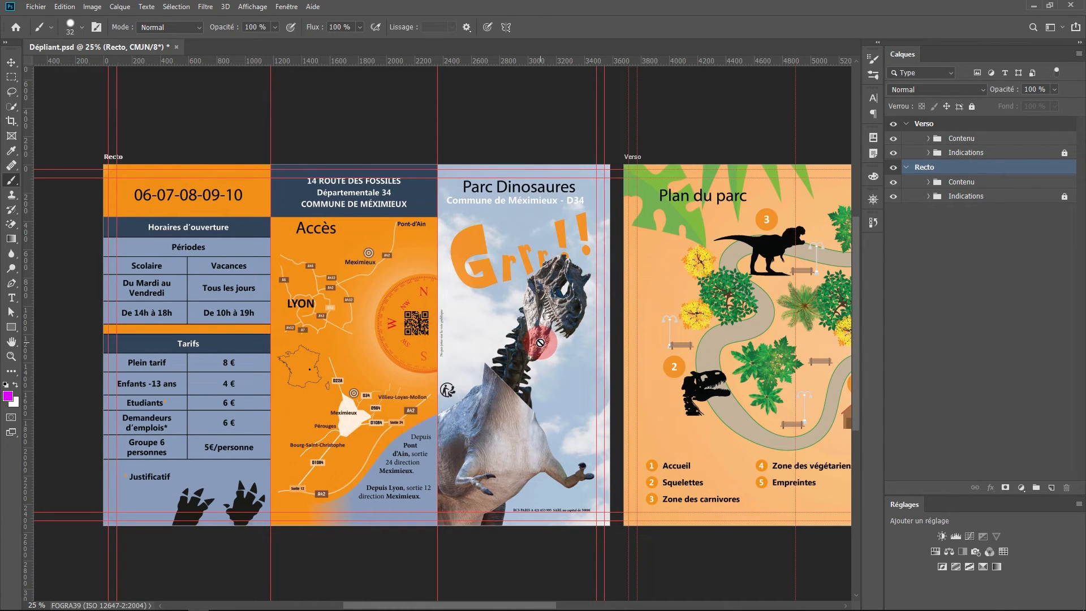
Step: Review the settings for exporting the artboards to PDF, turn off exporting only selected artboards, and cancel the export
{"action": "left_click", "coordinate": [39, 6]}
{"action": "mouse_move", "coordinate": [72, 161]}
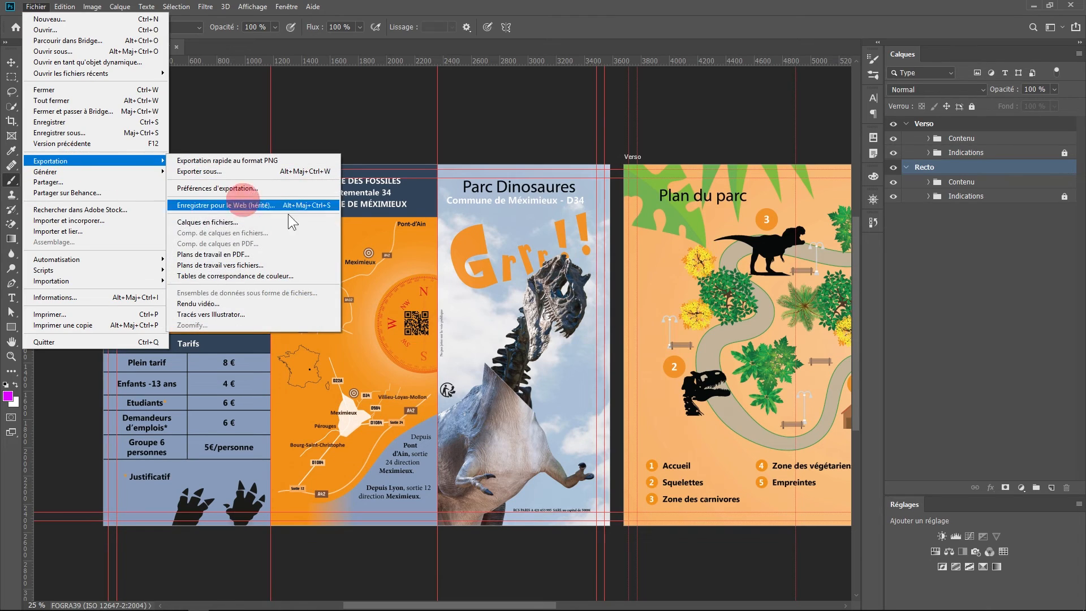
{"action": "left_click", "coordinate": [257, 256]}
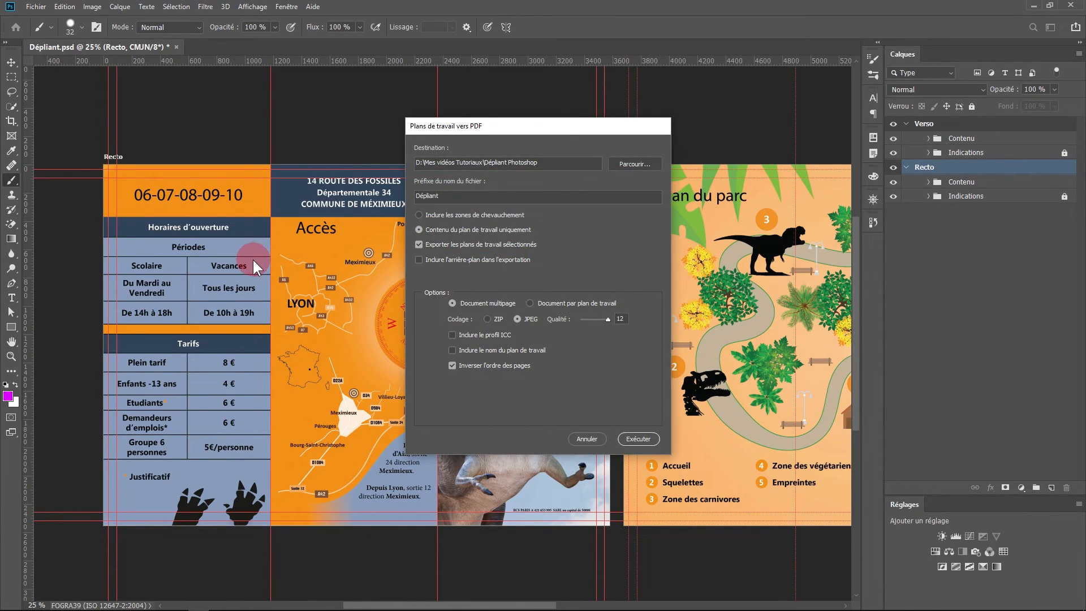
{"action": "left_click_drag", "start_coordinate": [531, 129], "coordinate": [456, 117]}
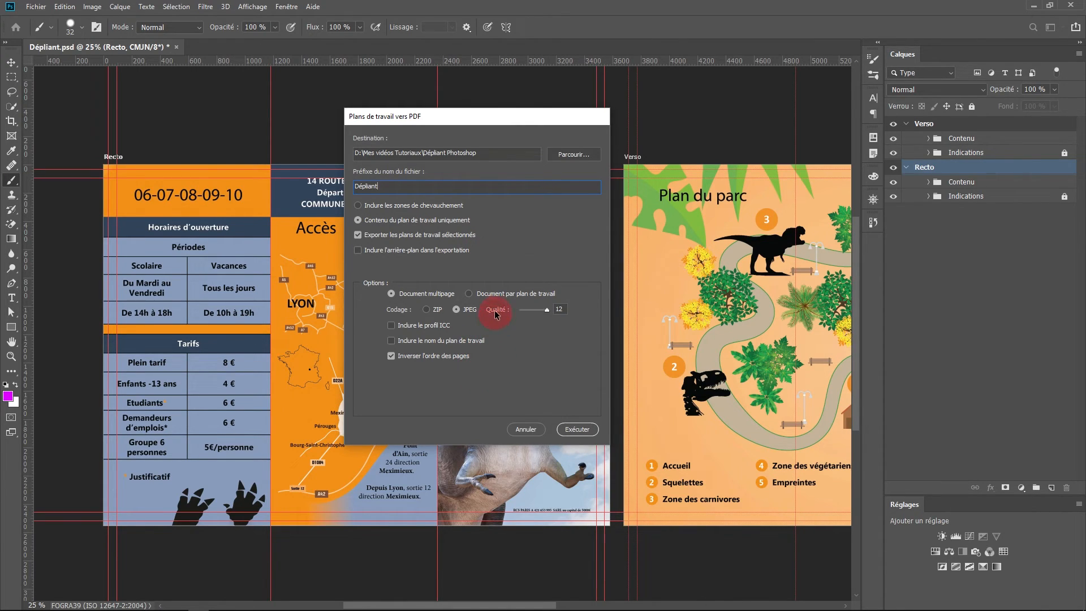
{"action": "left_click_drag", "start_coordinate": [451, 120], "coordinate": [444, 112]}
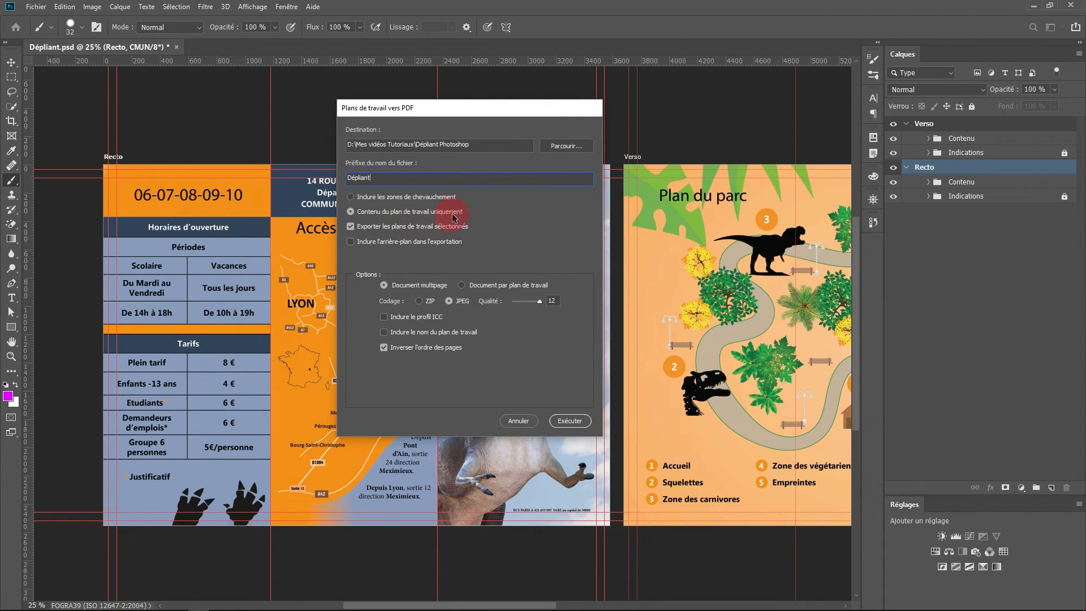
{"action": "left_click", "coordinate": [363, 228]}
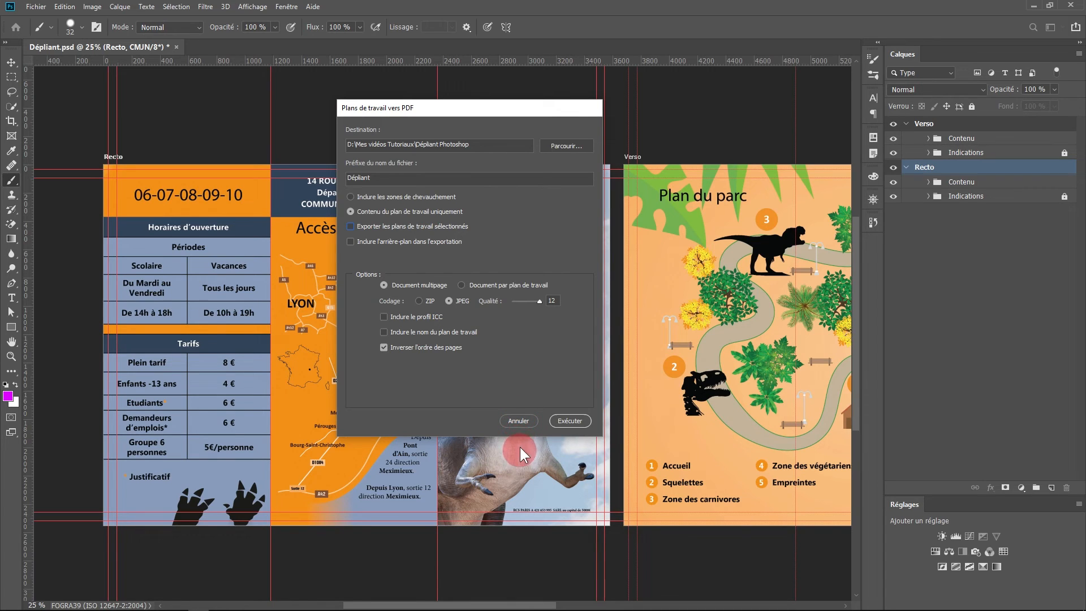
{"action": "left_click", "coordinate": [519, 423]}
Step: Duplicate the leaflet document as "Dépliant copie" and return to the original Dépliant.psd
{"action": "mouse_move", "coordinate": [282, 114]}
{"action": "left_mouse_down"}
{"action": "mouse_move", "coordinate": [226, 119]}
{"action": "mouse_move", "coordinate": [293, 115]}
{"action": "left_mouse_up"}
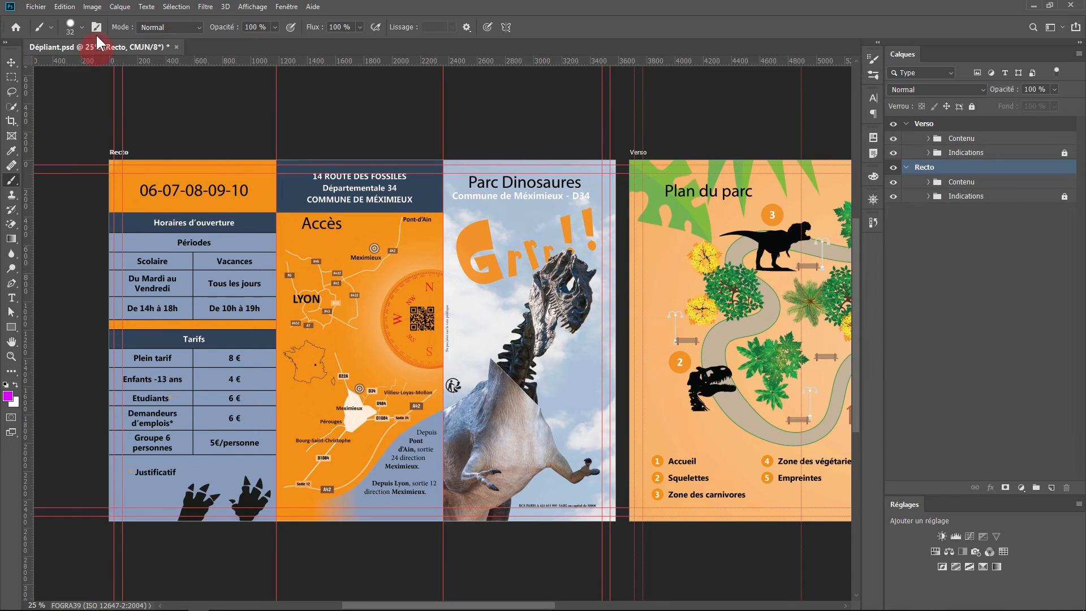
{"action": "left_click", "coordinate": [94, 7]}
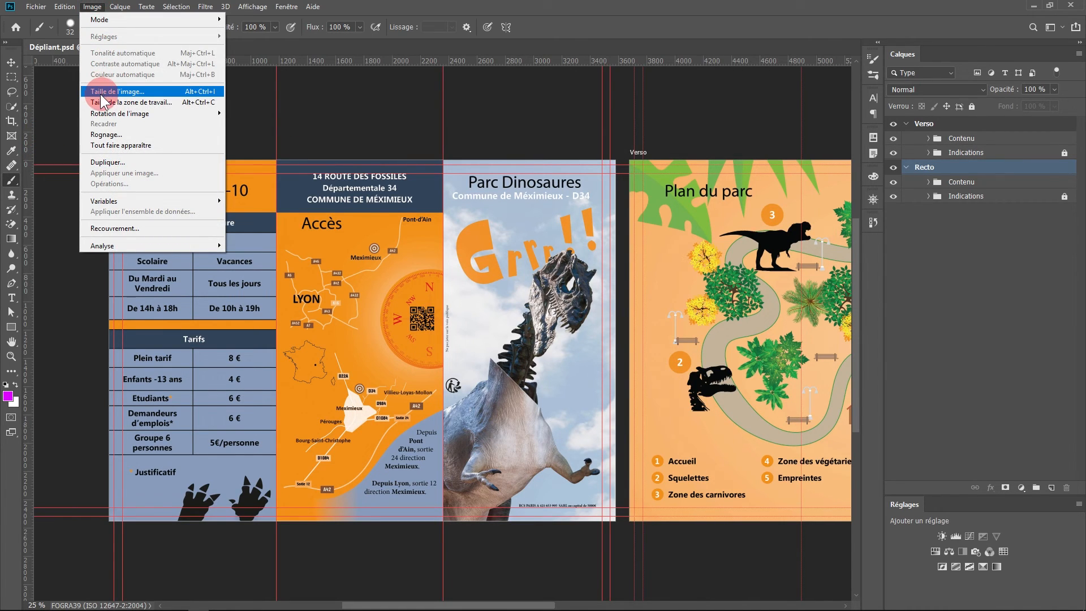
{"action": "mouse_move", "coordinate": [65, 7]}
{"action": "left_click", "coordinate": [108, 162]}
{"action": "key", "text": "Return"}
{"action": "left_click", "coordinate": [99, 47]}
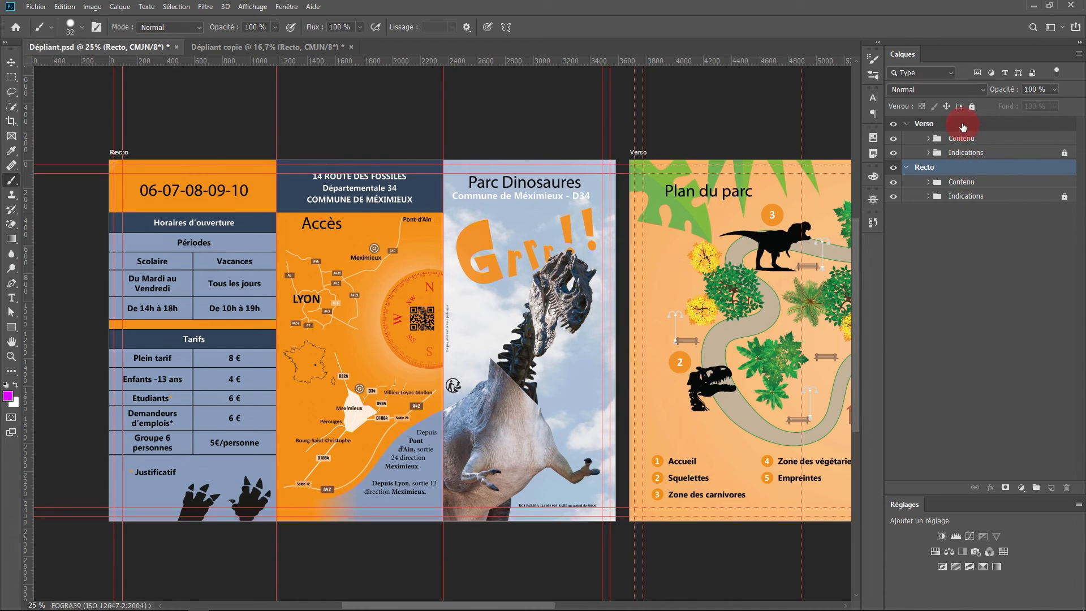
Step: Unlock the Verso artboard's Indications group and delete the Verso artboard from Dépliant.psd
{"action": "left_click", "coordinate": [993, 152]}
{"action": "key", "text": "ctrl+slash"}
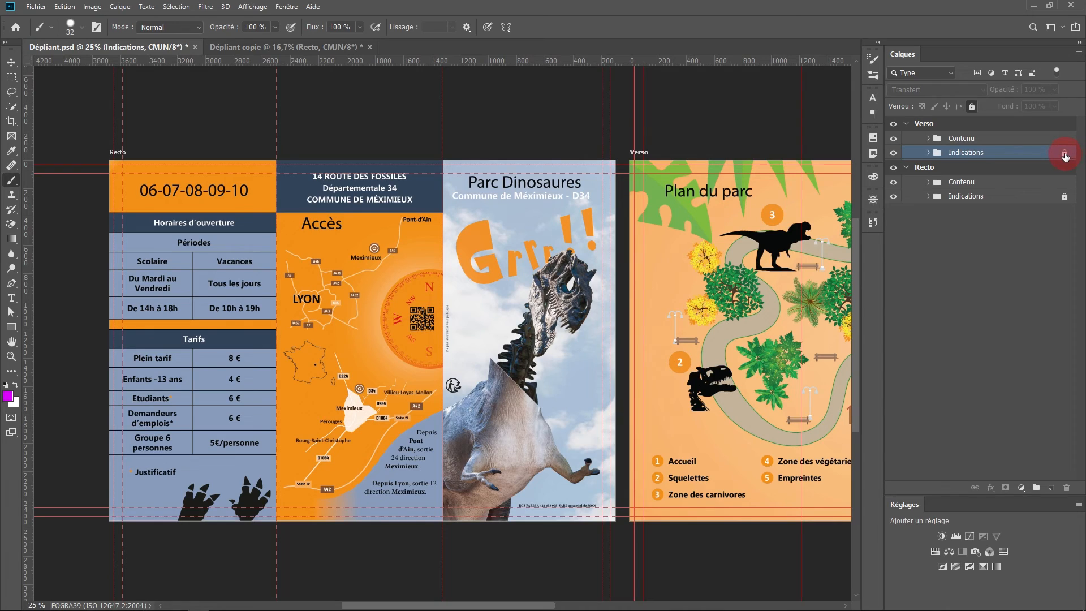
{"action": "left_click", "coordinate": [1065, 153]}
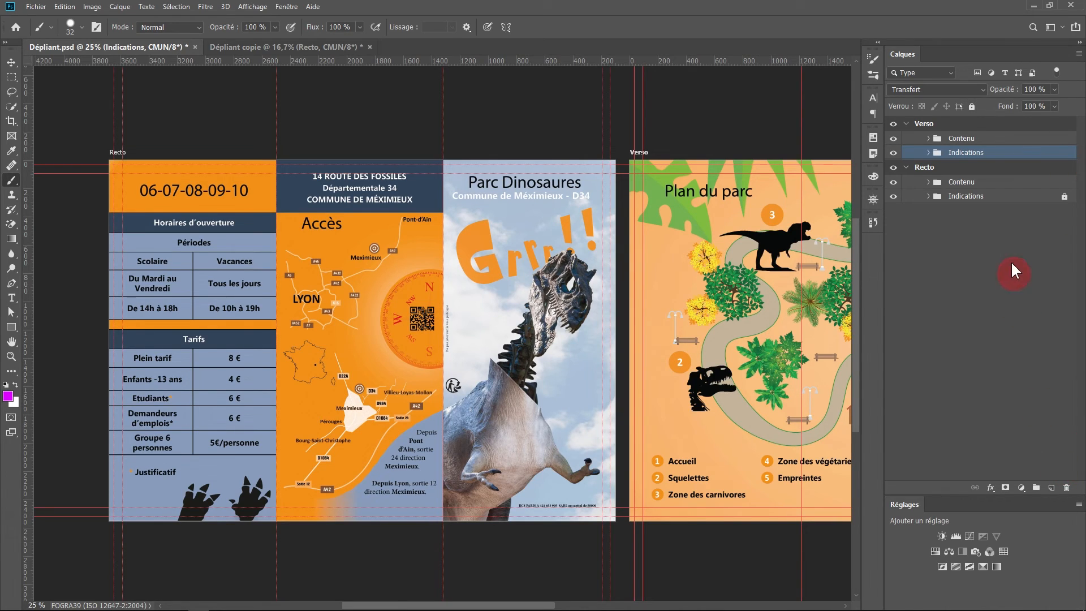
{"action": "left_click", "coordinate": [956, 124]}
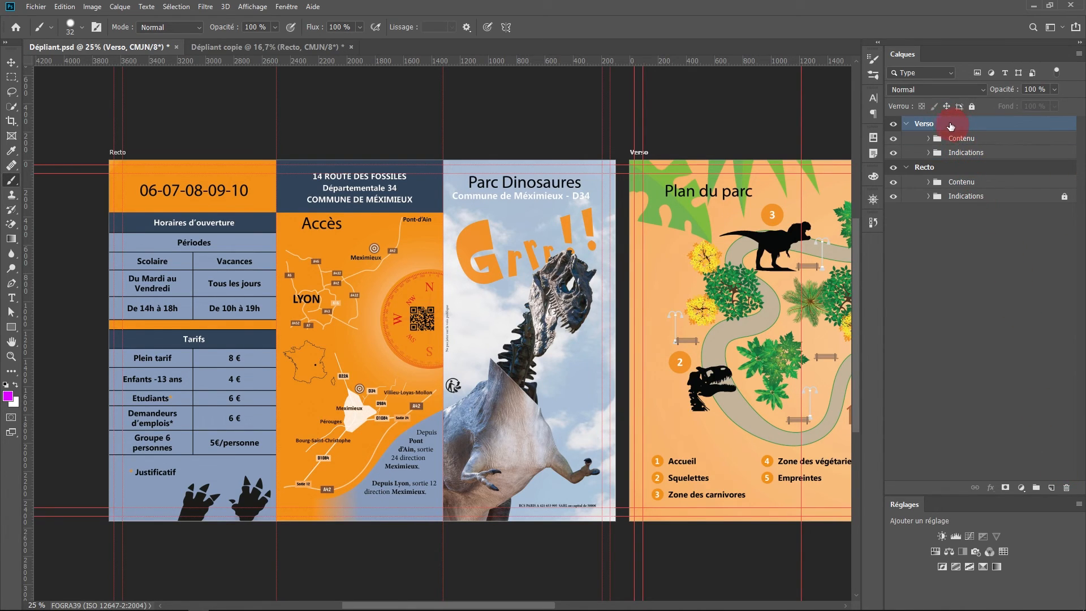
{"action": "left_click_drag", "start_coordinate": [954, 126], "coordinate": [311, 48]}
Step: Unlock the Recto artboard's Indications group in Dépliant copie and delete the Recto artboard from that document
{"action": "left_click", "coordinate": [1065, 197]}
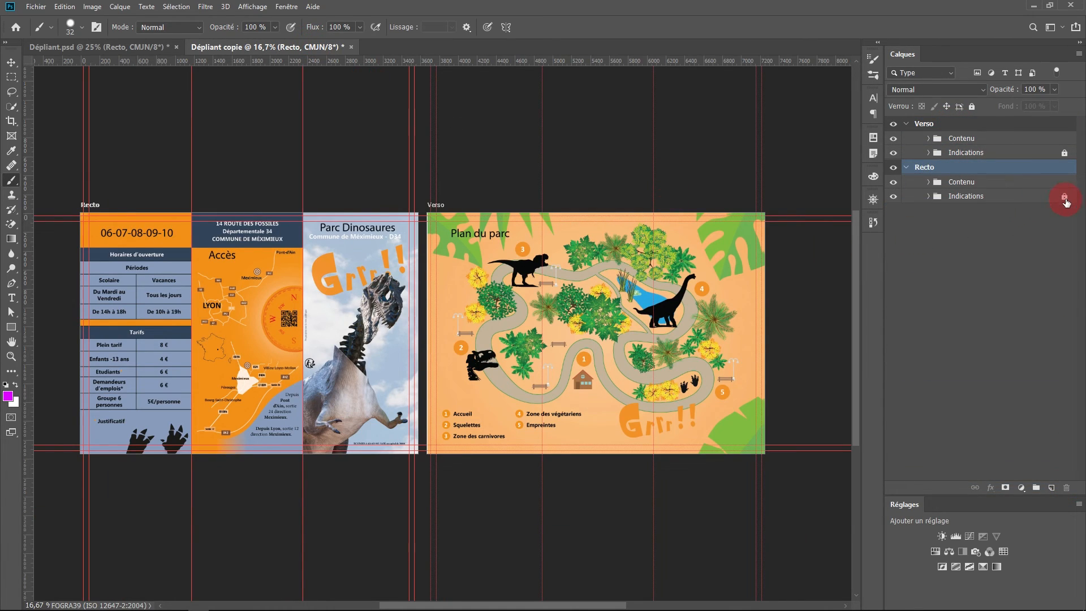
{"action": "left_click_drag", "start_coordinate": [934, 168], "coordinate": [1069, 491]}
{"action": "left_click", "coordinate": [202, 102]}
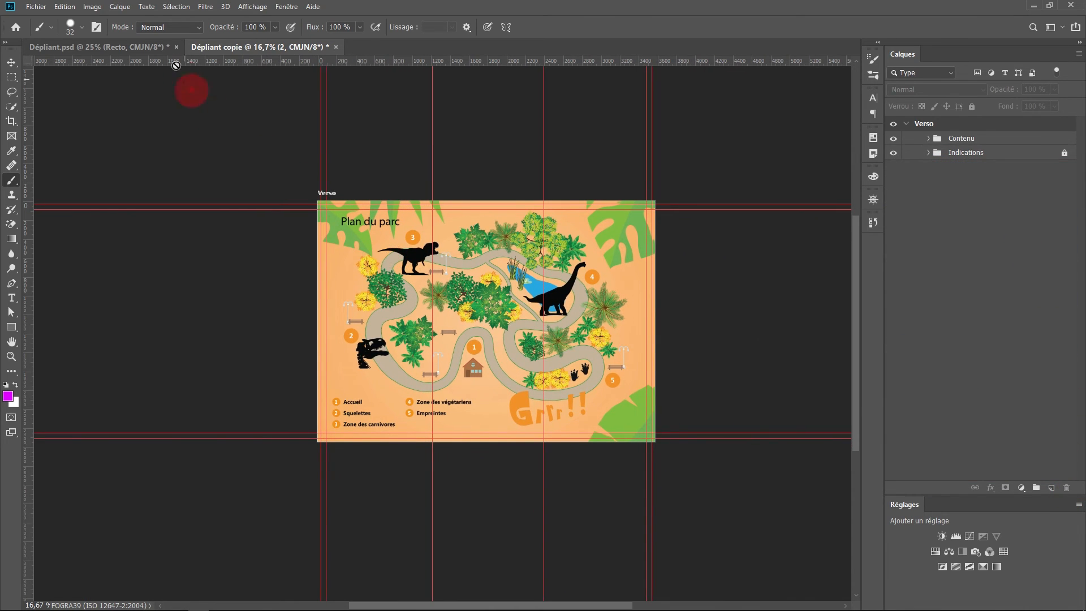
{"action": "left_click", "coordinate": [130, 45]}
{"action": "left_click", "coordinate": [224, 45]}
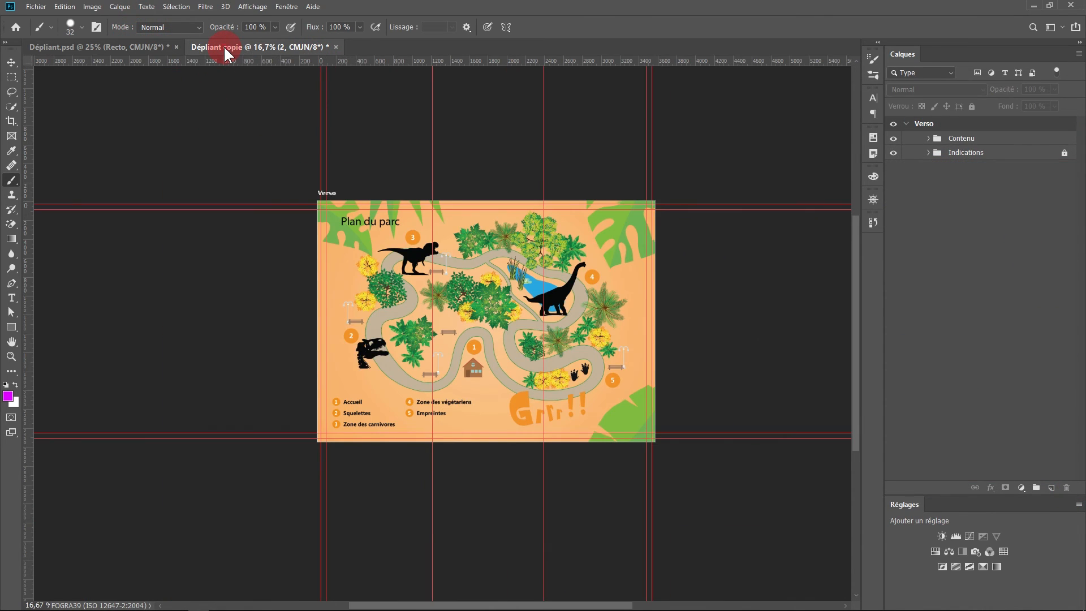
Step: Start saving Dépliant.psd as a Photoshop PDF and review the available PDF/X standards, leaving Norme on Sans
{"action": "left_click", "coordinate": [137, 47]}
{"action": "left_click_drag", "start_coordinate": [304, 224], "coordinate": [353, 228]}
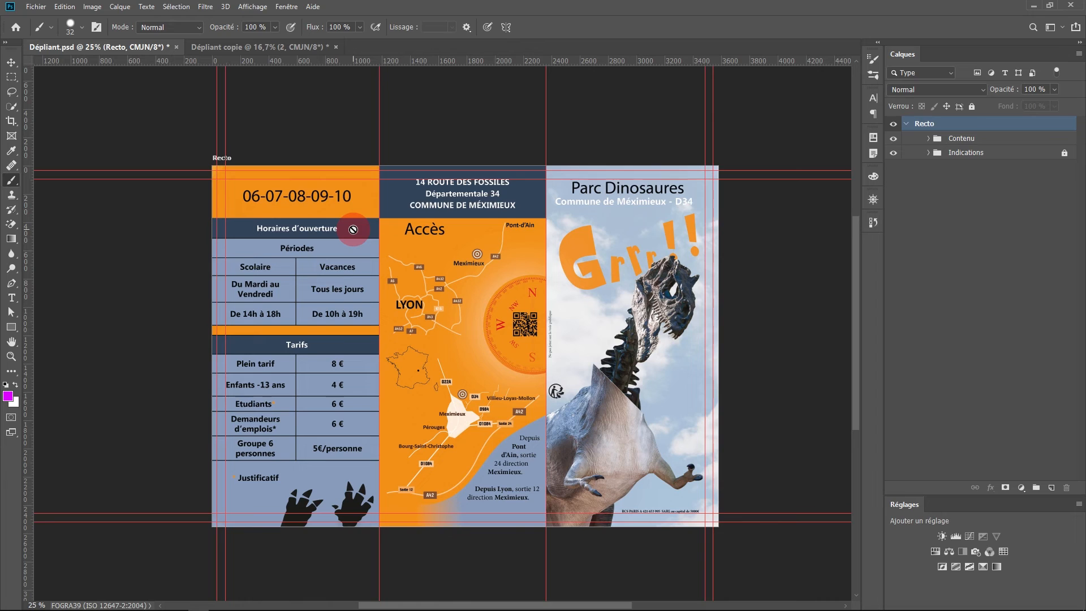
{"action": "left_click", "coordinate": [37, 8]}
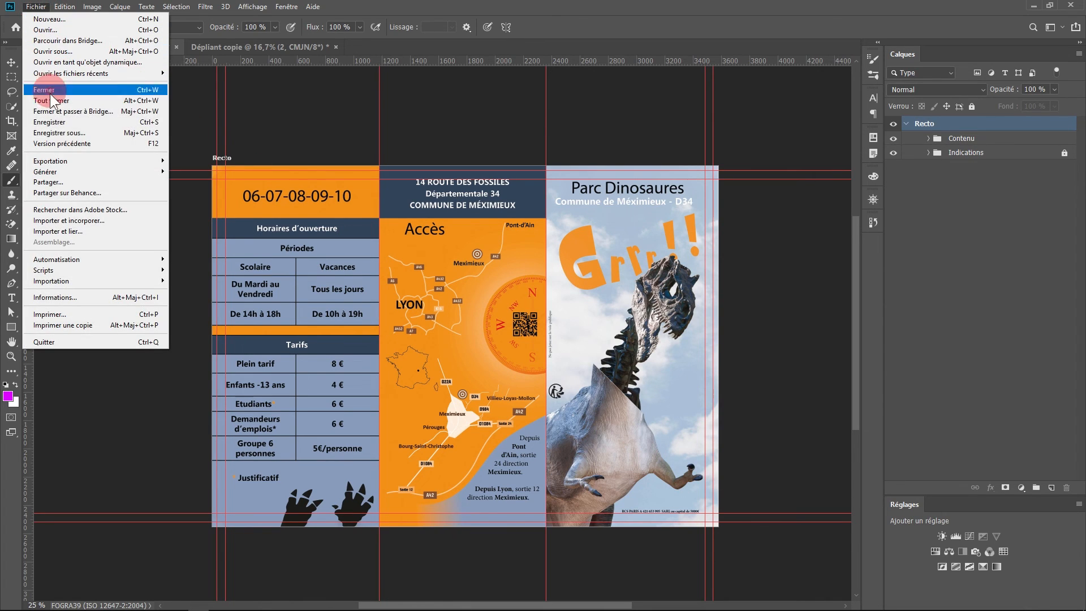
{"action": "left_click", "coordinate": [67, 121]}
{"action": "left_click", "coordinate": [170, 322]}
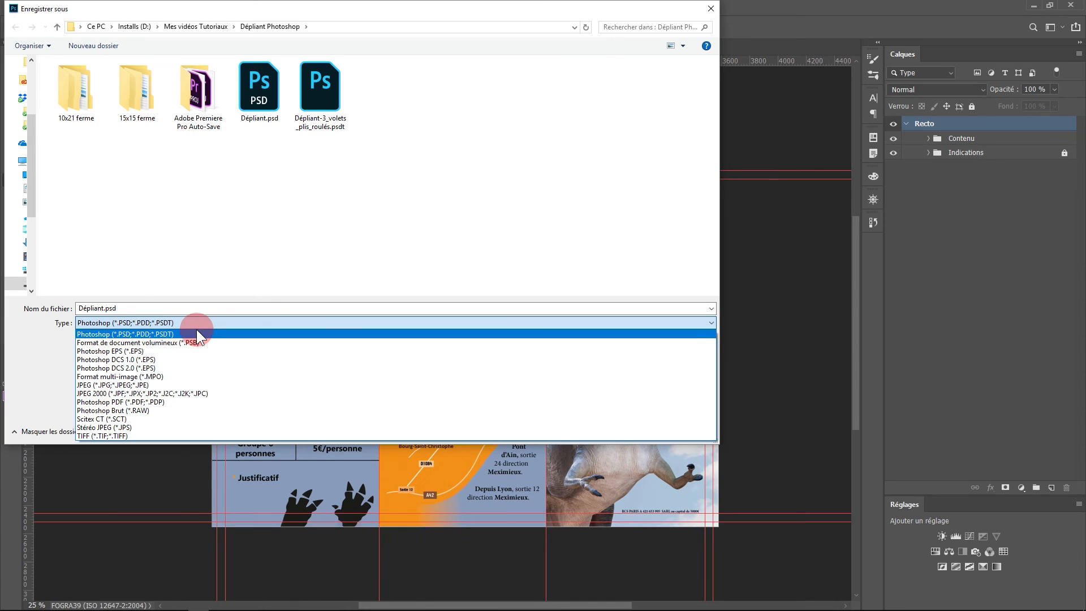
{"action": "left_click", "coordinate": [121, 402]}
{"action": "left_click", "coordinate": [612, 431]}
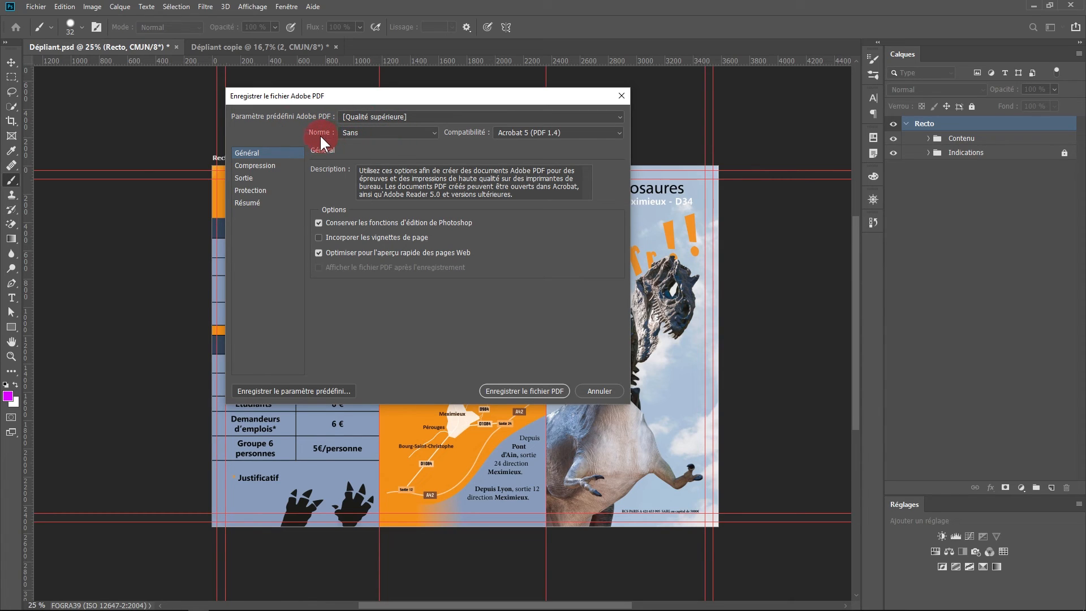
{"action": "left_click", "coordinate": [436, 133]}
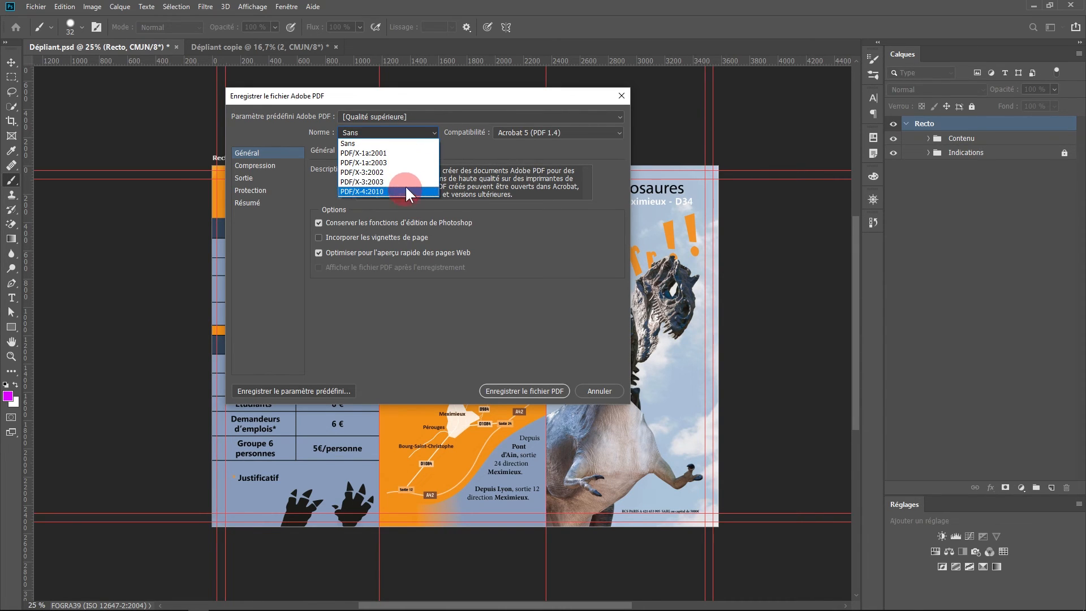
{"action": "left_click", "coordinate": [450, 153]}
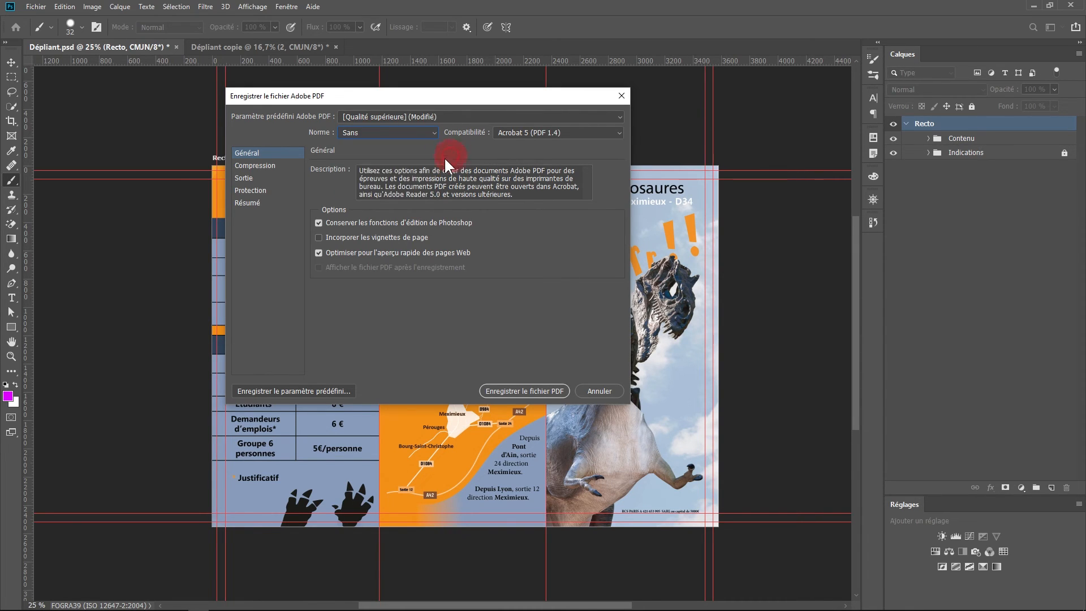
Step: Review the PDF downsampling values and compression types, and try JPEG compression at Maximum image quality
{"action": "left_click", "coordinate": [265, 169]}
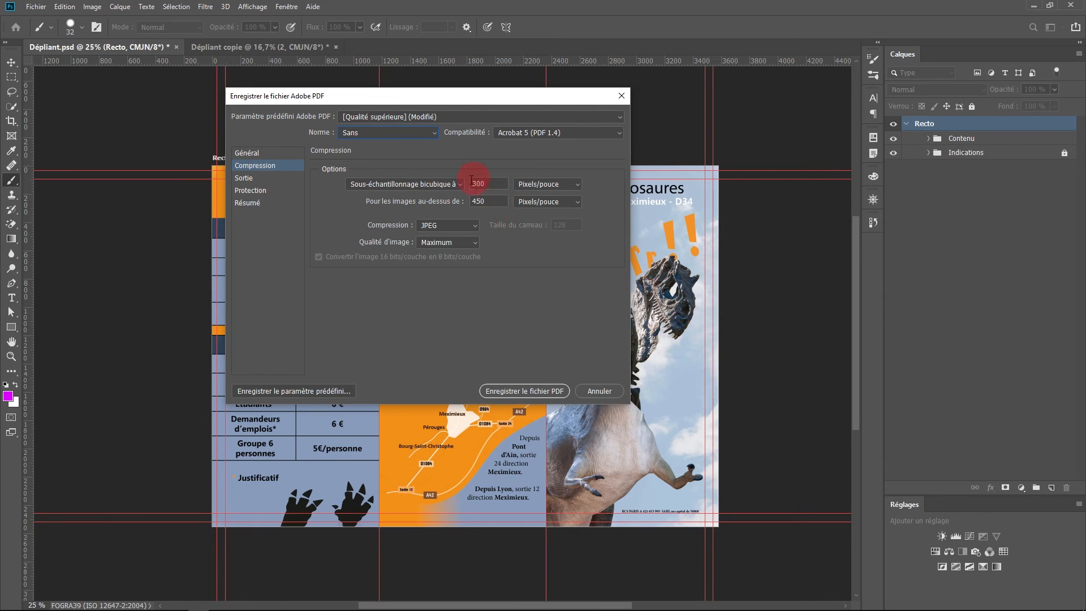
{"action": "left_click_drag", "start_coordinate": [500, 203], "coordinate": [457, 210]}
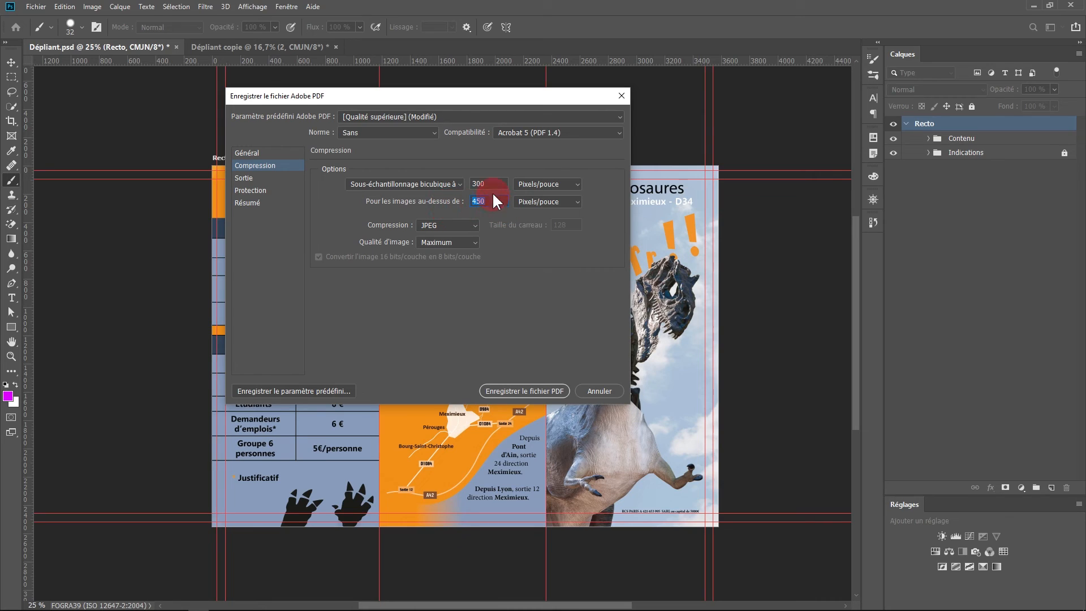
{"action": "left_click_drag", "start_coordinate": [502, 184], "coordinate": [447, 196]}
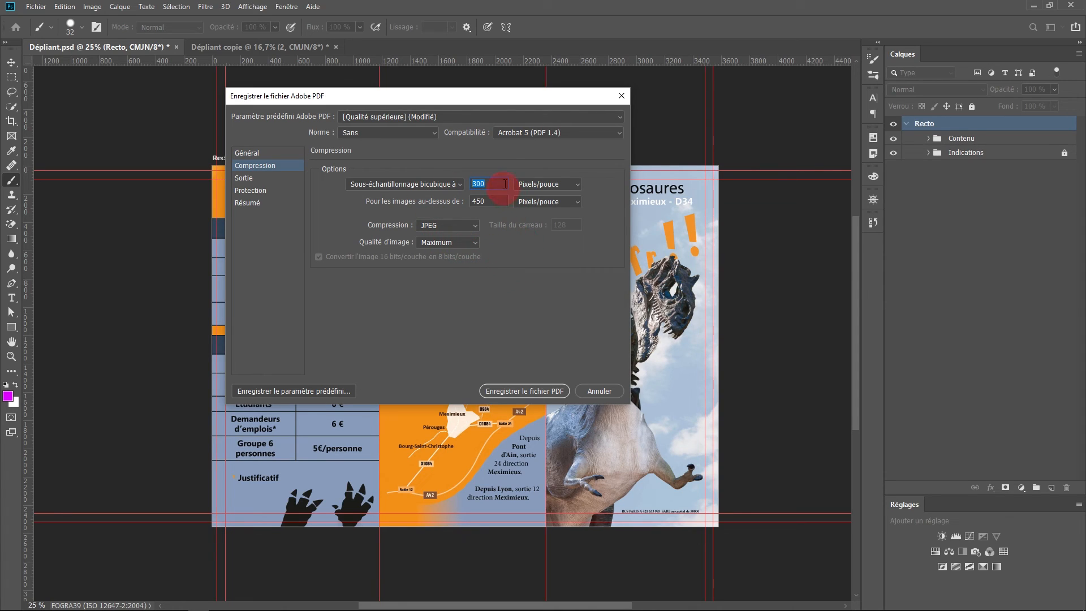
{"action": "left_click", "coordinate": [475, 226]}
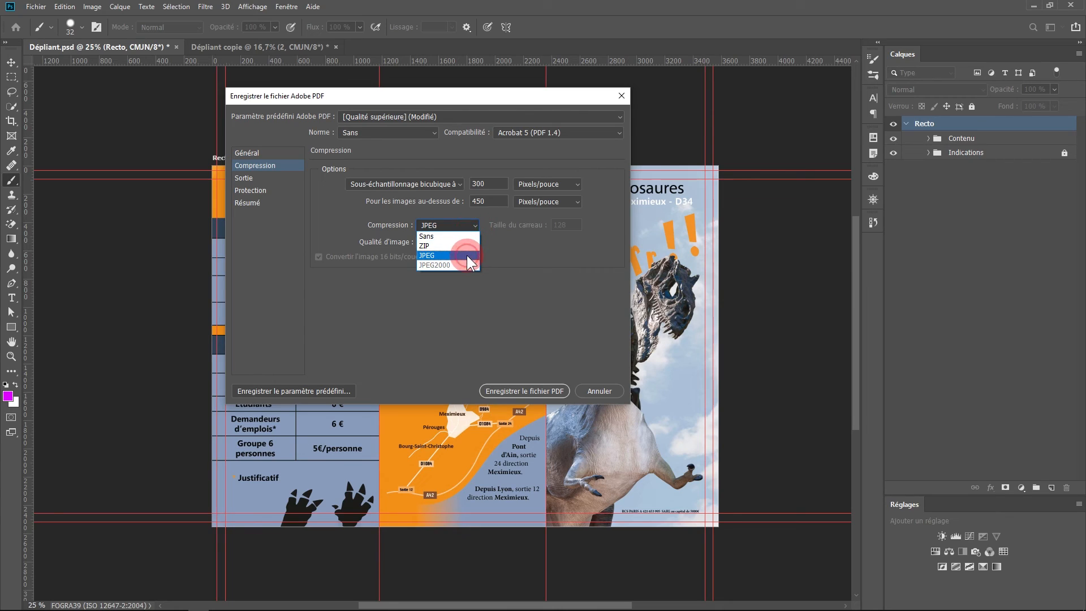
{"action": "left_click", "coordinate": [467, 255]}
{"action": "left_click", "coordinate": [474, 243]}
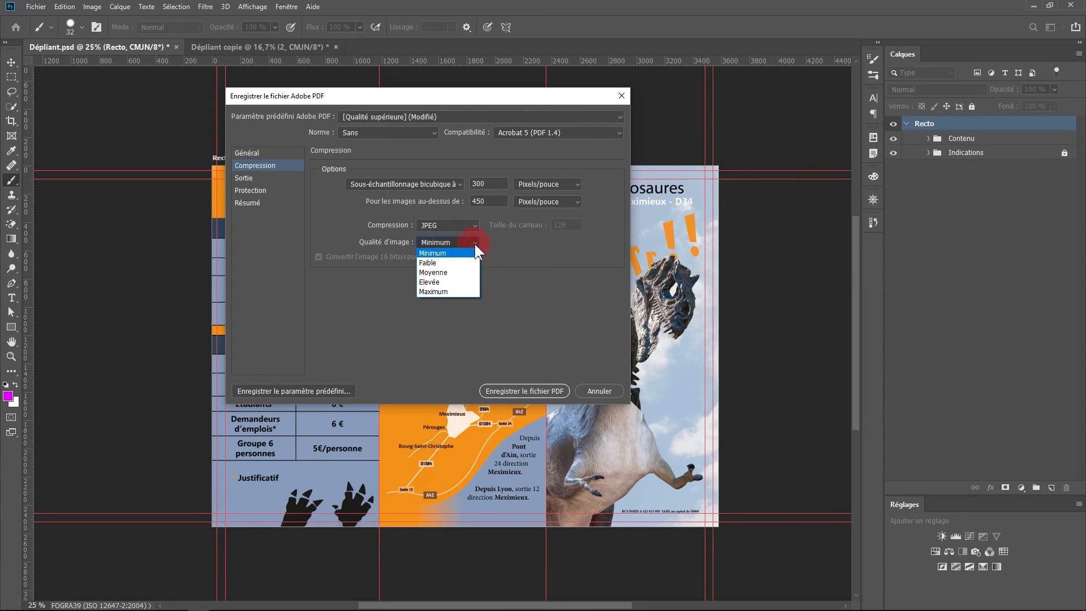
{"action": "left_click", "coordinate": [462, 290]}
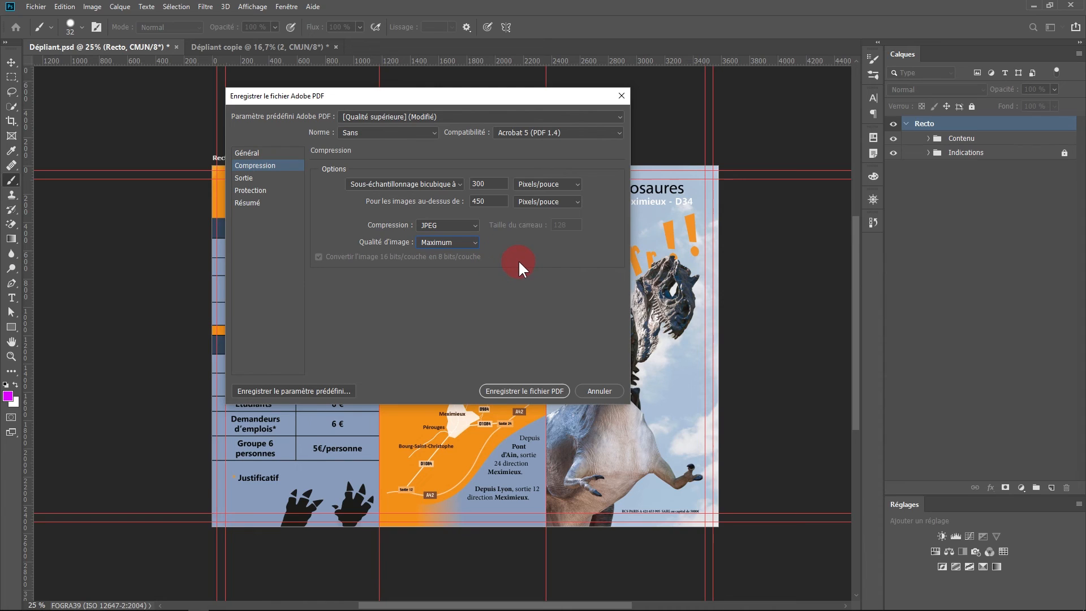
{"action": "left_click", "coordinate": [474, 225]}
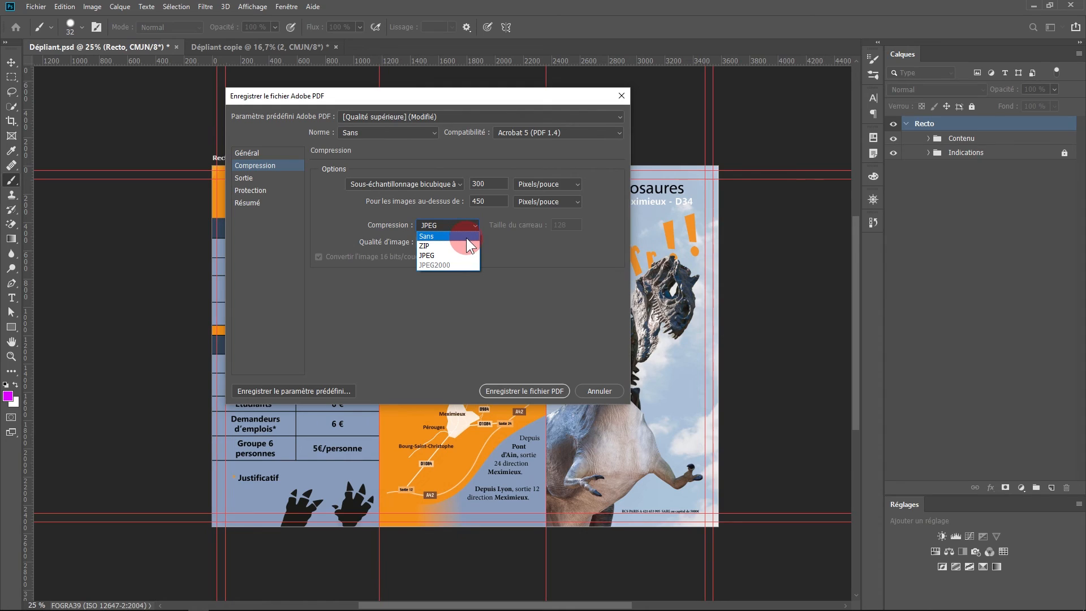
{"action": "left_click", "coordinate": [466, 230]}
{"action": "left_click", "coordinate": [466, 231]}
{"action": "left_click", "coordinate": [519, 243]}
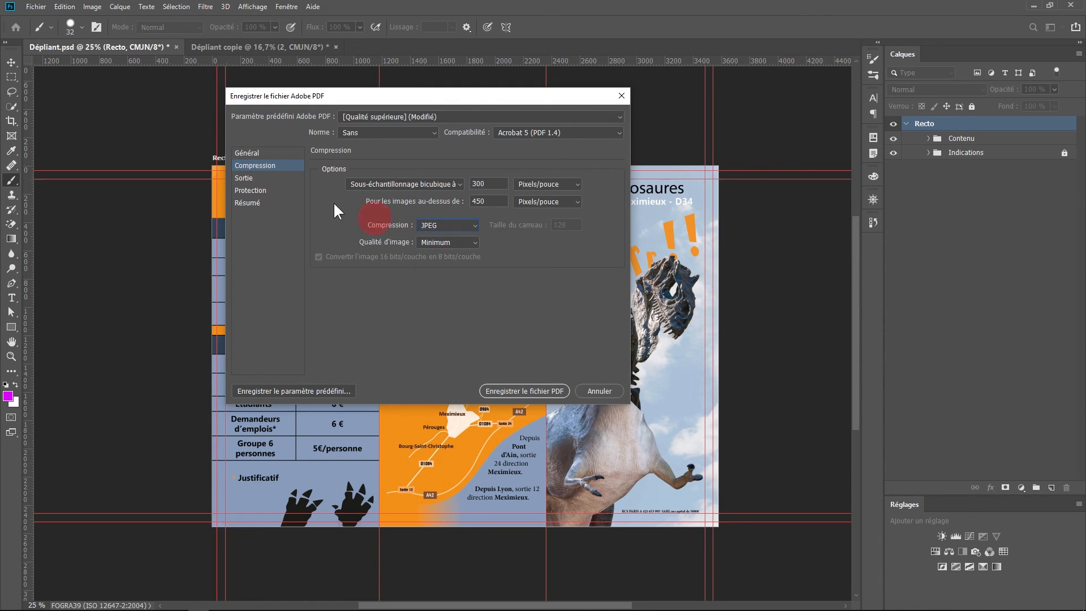
Step: Choose to include the destination profile in the PDF's output colour settings
{"action": "left_click", "coordinate": [248, 178]}
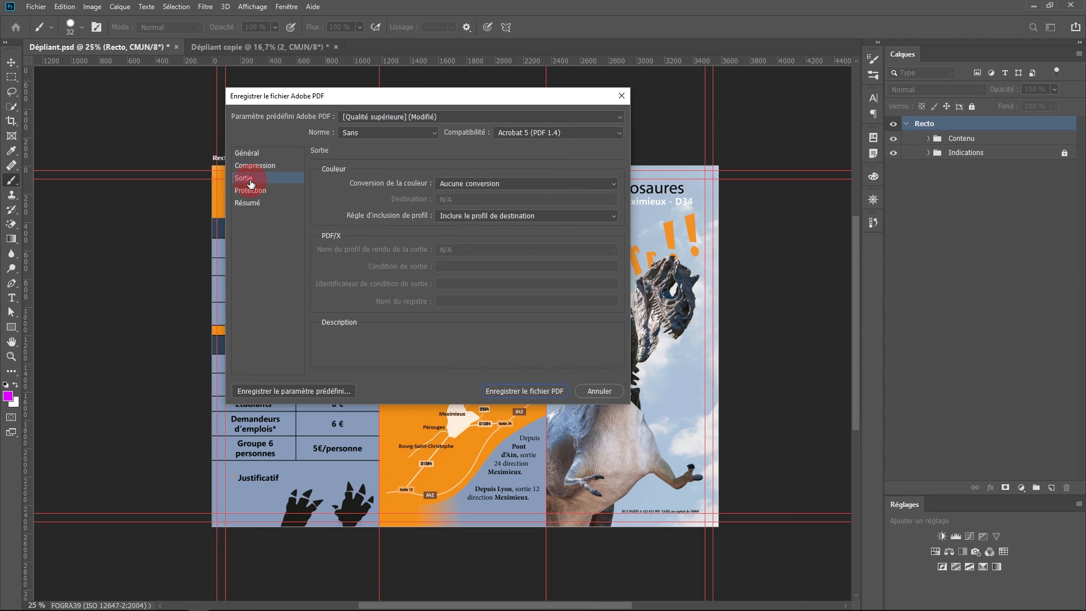
{"action": "left_click", "coordinate": [497, 214]}
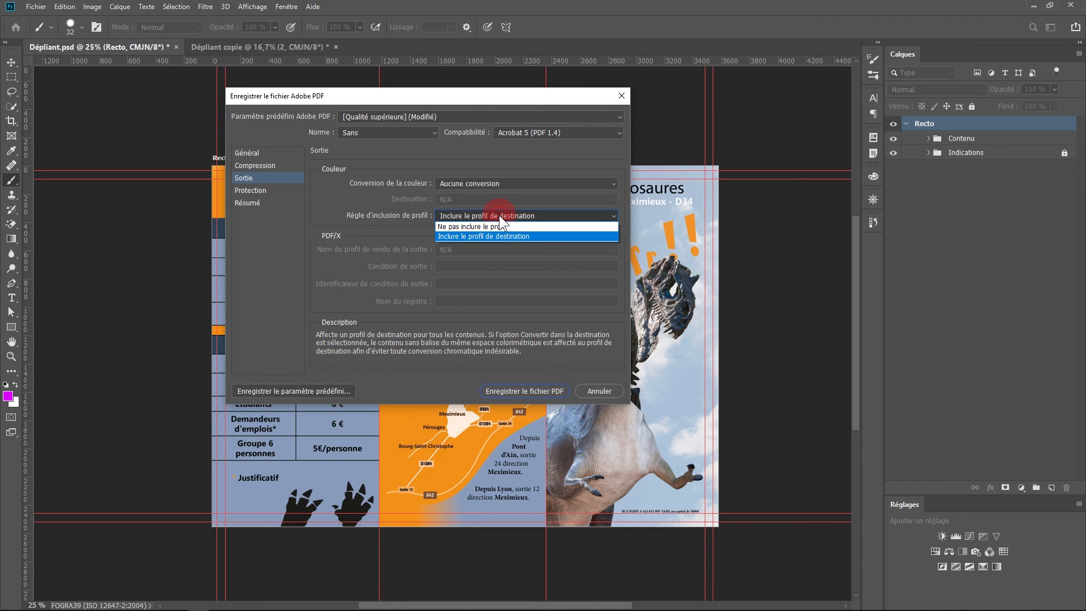
{"action": "left_click", "coordinate": [537, 236]}
Step: Review the PDF protection options and the settings summary, and cancel saving the PDF
{"action": "left_click", "coordinate": [253, 193]}
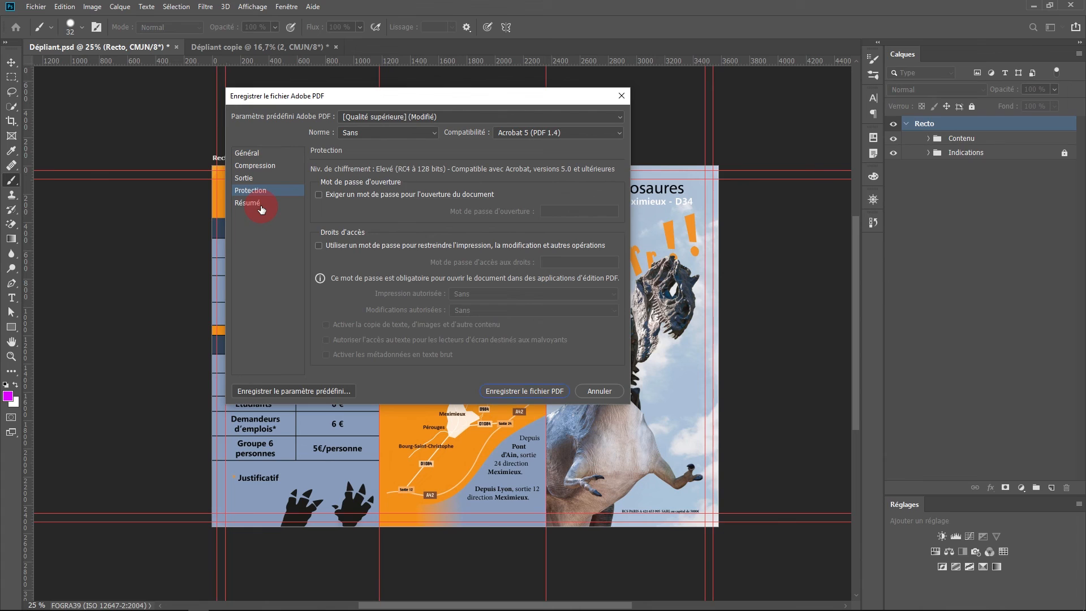
{"action": "left_click", "coordinate": [261, 208]}
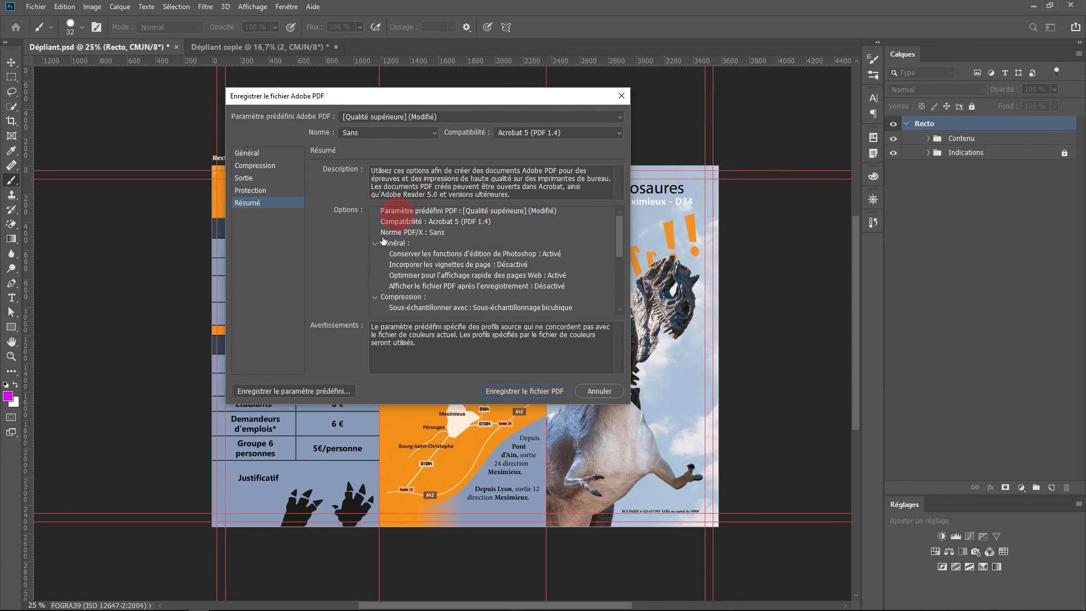
{"action": "mouse_move", "coordinate": [273, 103]}
{"action": "left_mouse_down"}
{"action": "mouse_move", "coordinate": [295, 93]}
{"action": "mouse_move", "coordinate": [276, 104]}
{"action": "left_mouse_up"}
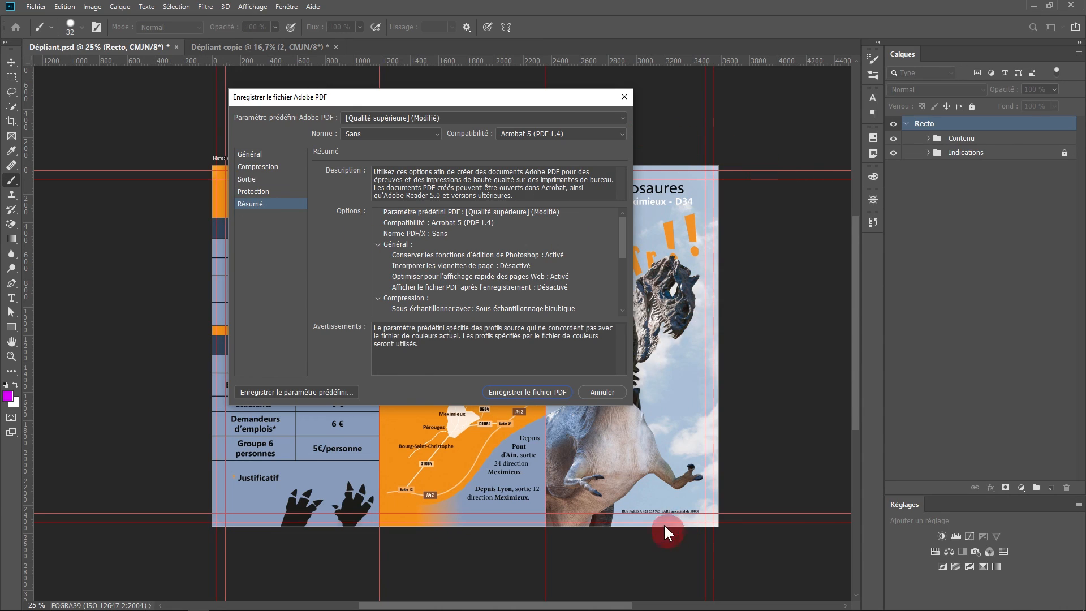
{"action": "left_click_drag", "start_coordinate": [317, 94], "coordinate": [284, 107]}
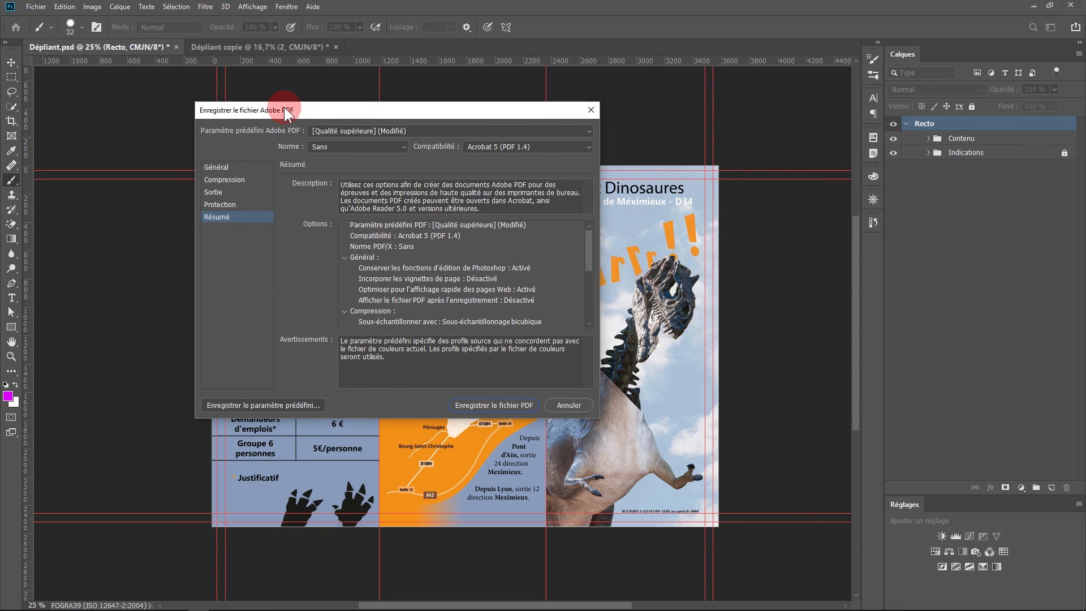
{"action": "mouse_move", "coordinate": [379, 111]}
{"action": "left_mouse_down"}
{"action": "mouse_move", "coordinate": [391, 131]}
{"action": "mouse_move", "coordinate": [379, 121]}
{"action": "left_mouse_up"}
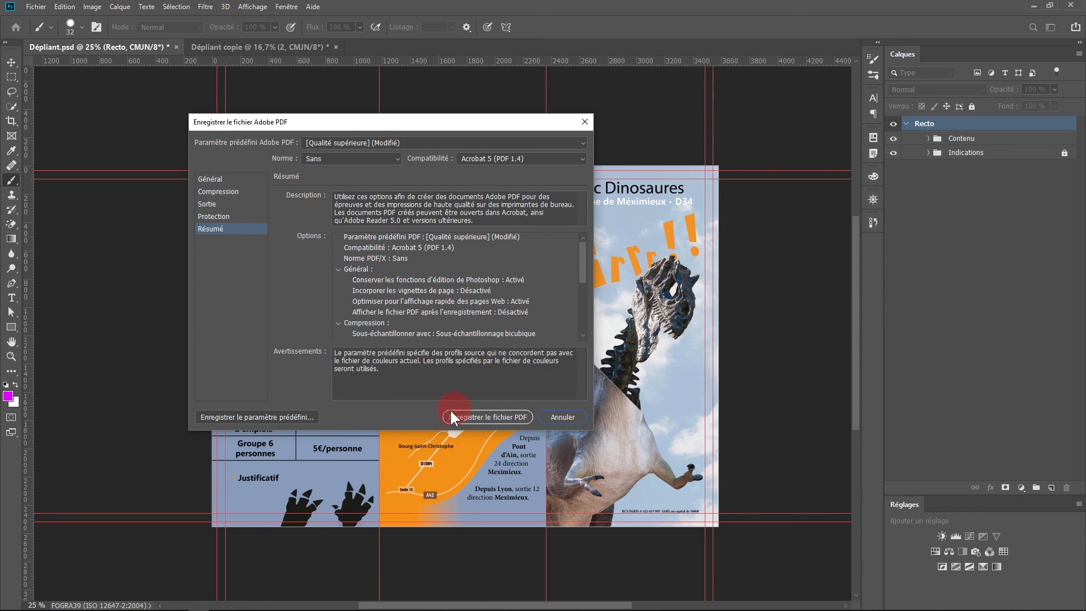
{"action": "left_click", "coordinate": [571, 425]}
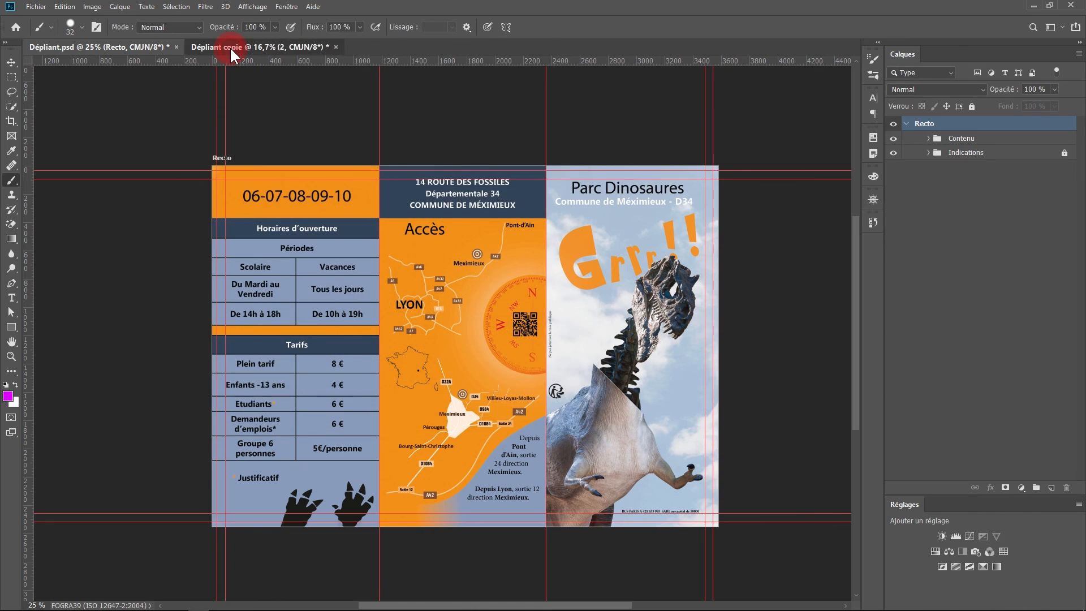
Step: Compare the Verso artboard in Dépliant copie at 25% zoom with the Recto artboard in Dépliant.psd
{"action": "left_click", "coordinate": [230, 46]}
{"action": "left_click", "coordinate": [396, 407]}
{"action": "key", "text": "ctrl+plus"}
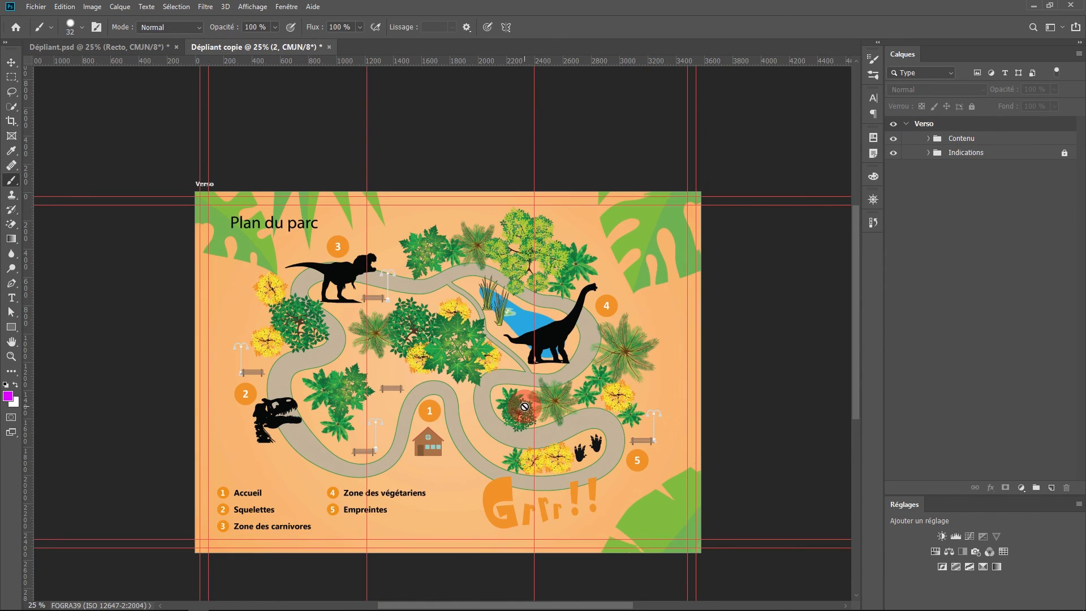
{"action": "left_click", "coordinate": [165, 47]}
{"action": "left_click", "coordinate": [230, 46]}
{"action": "left_click", "coordinate": [158, 48]}
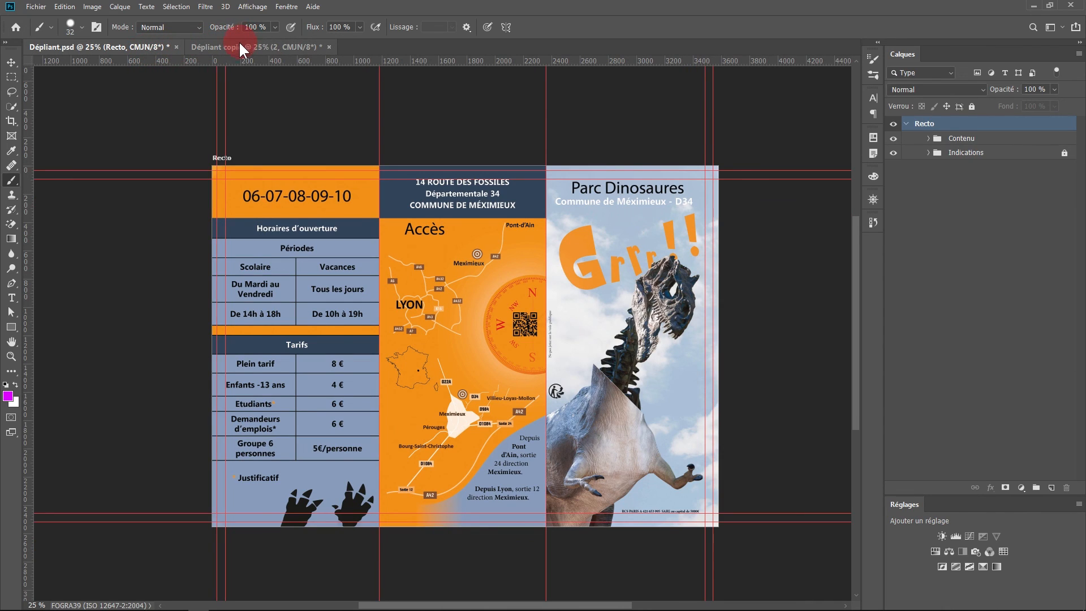